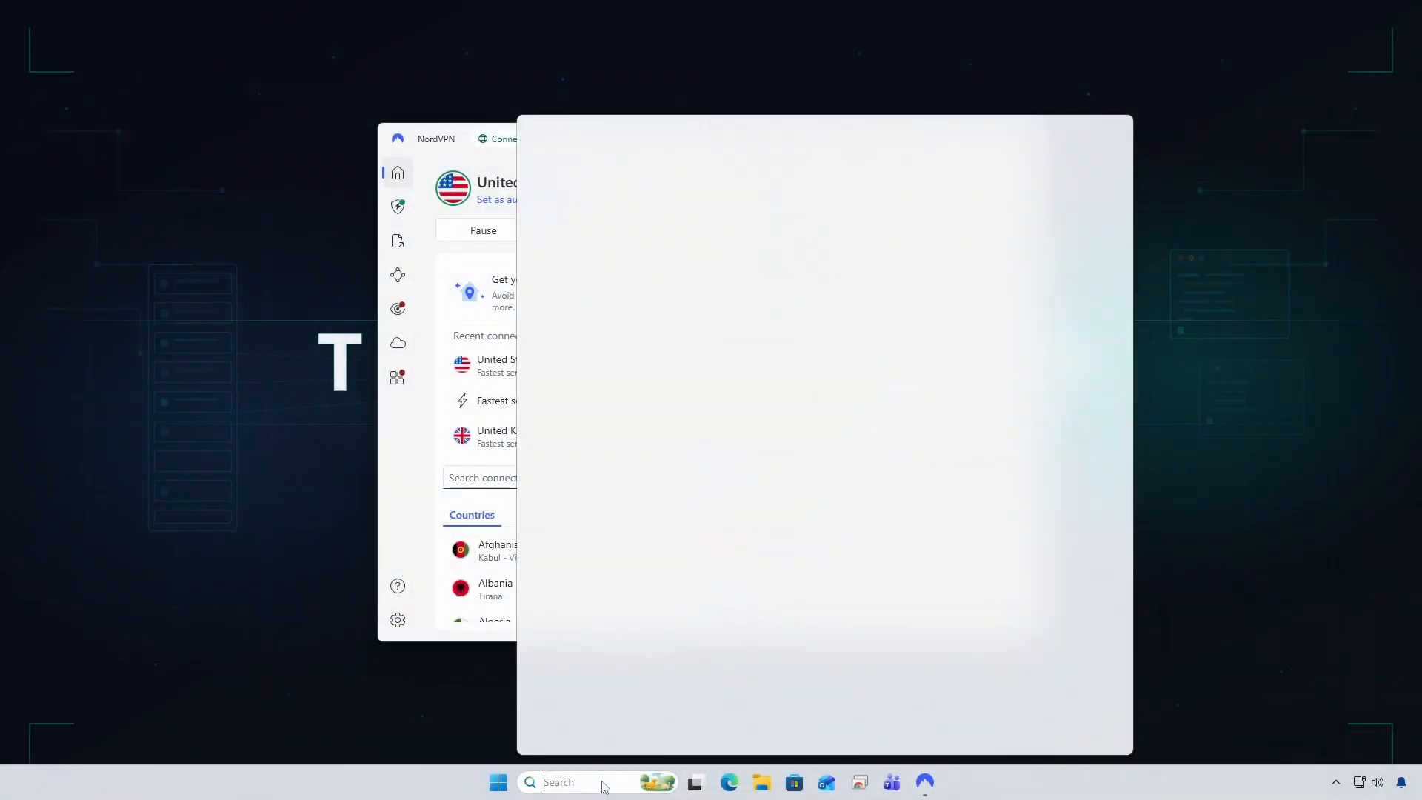
Open Command Prompt through the cmd search and move its window toward the screen centre
type("cmd")
key("Return")
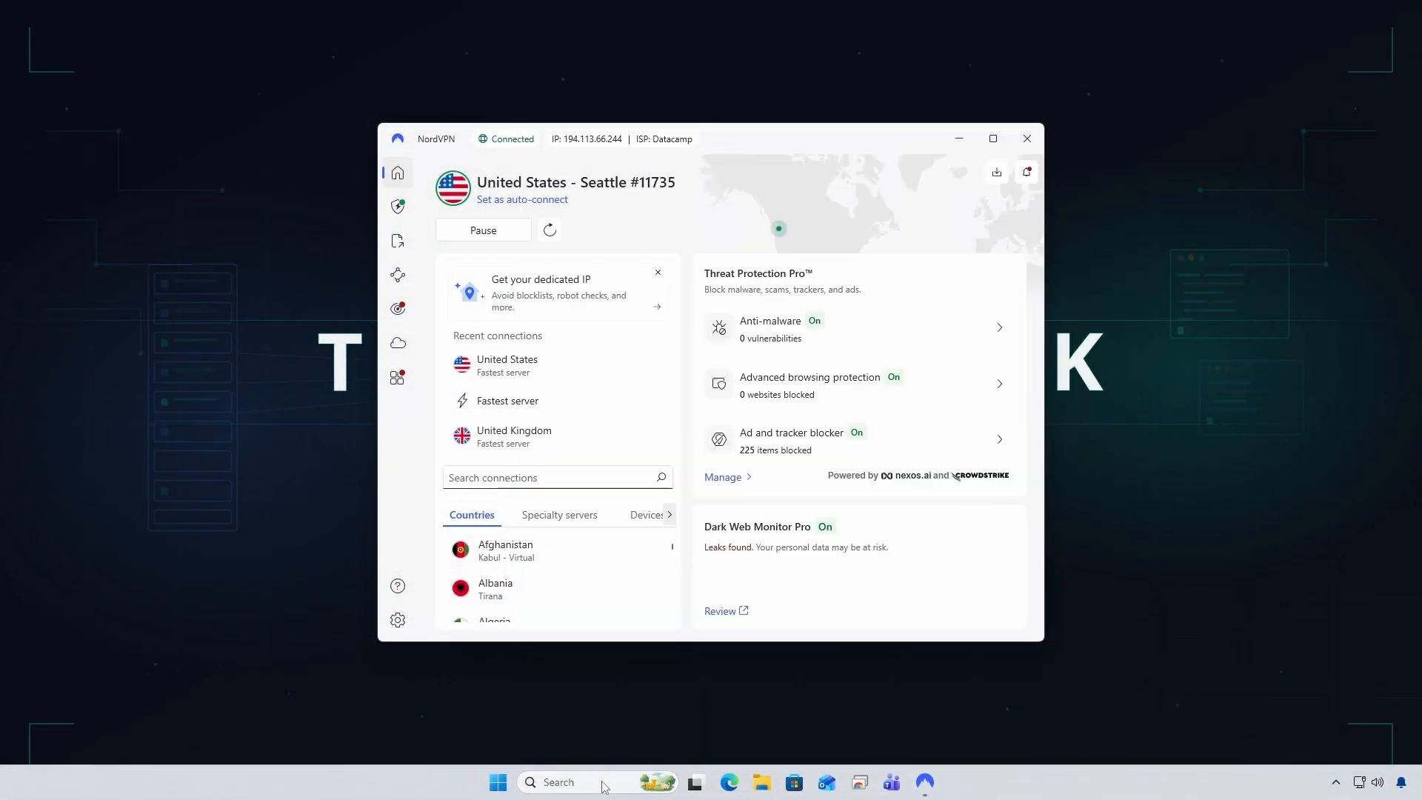
left_click_drag(393, 104, 579, 160)
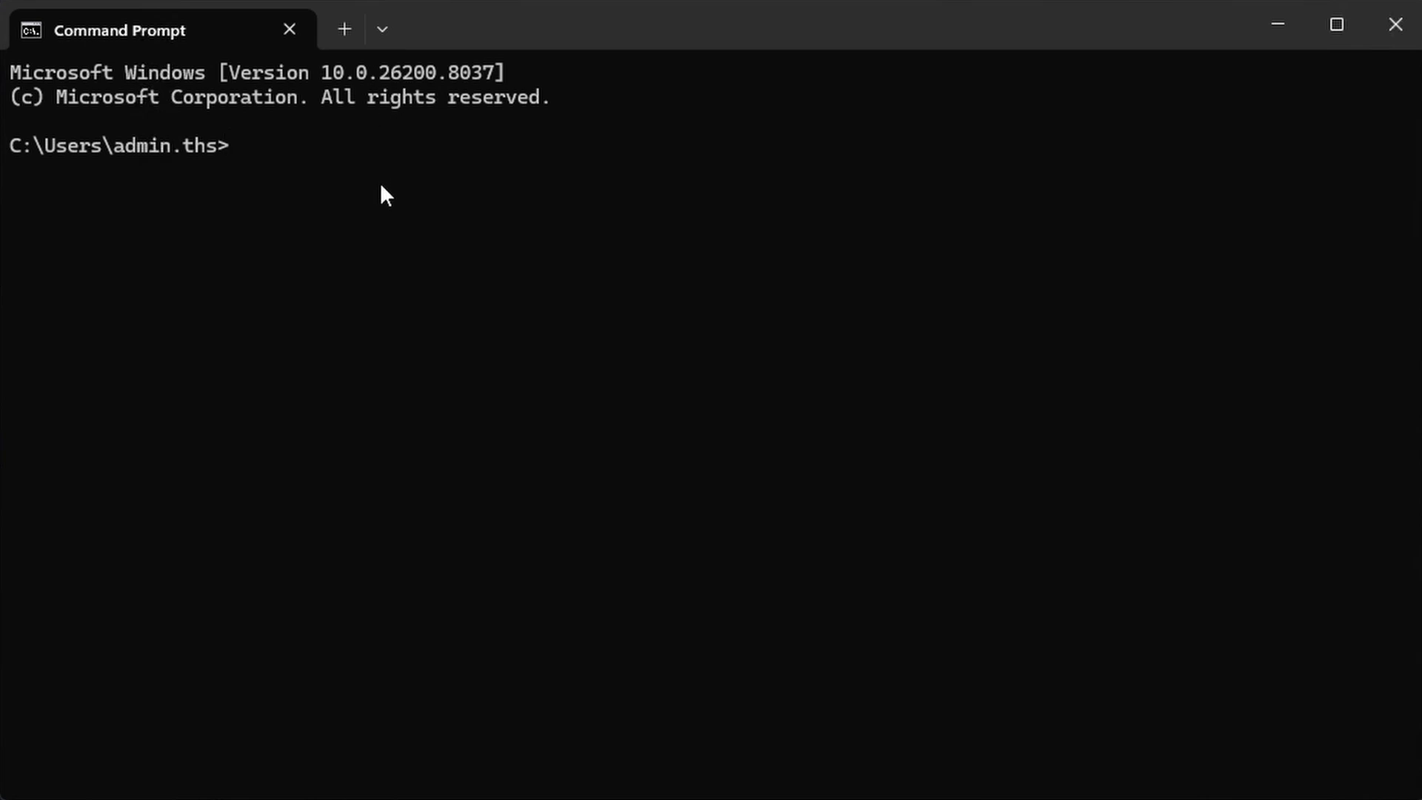
Run ipconfig /all and select the NordLynx adapter heading in the output
type("ipconfig")
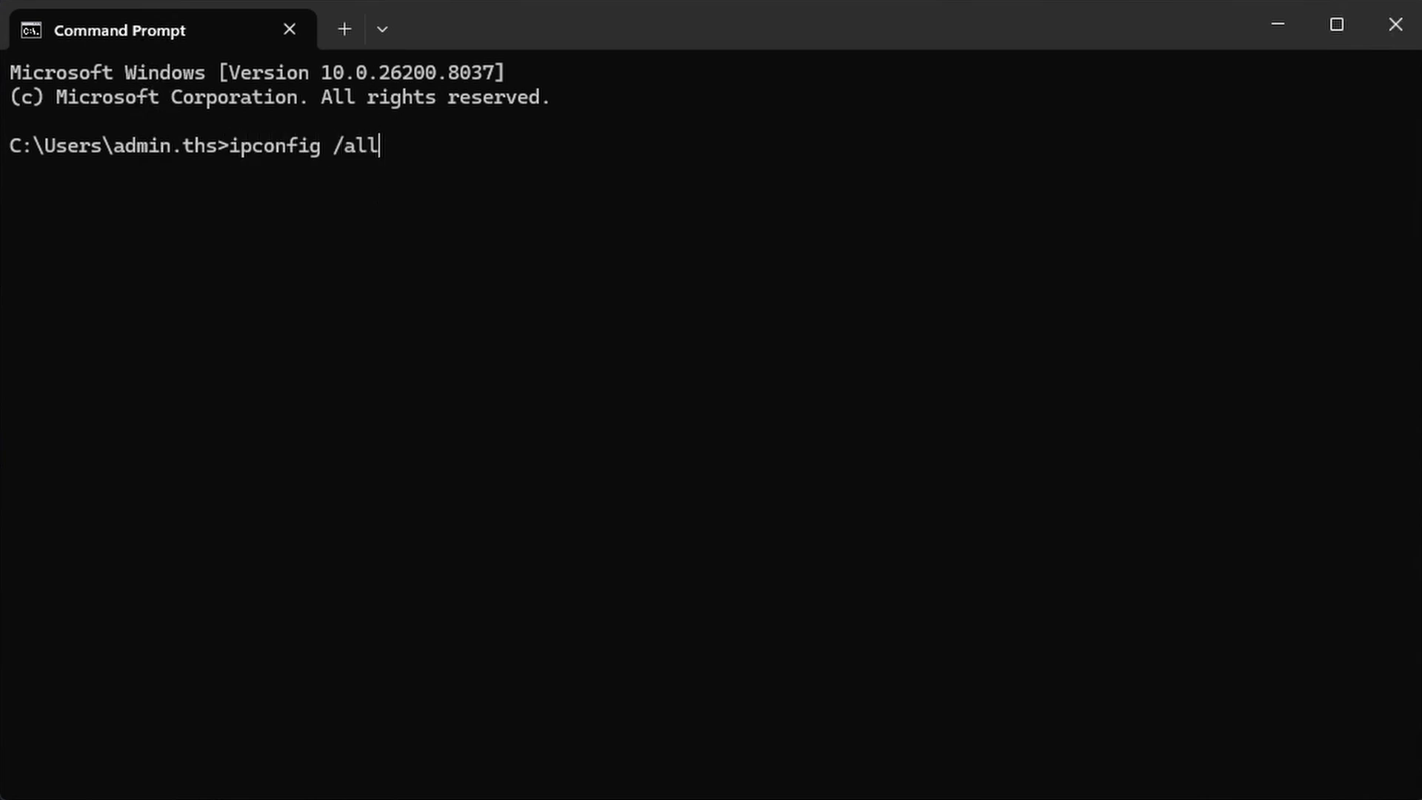
type(" /all")
key("Return")
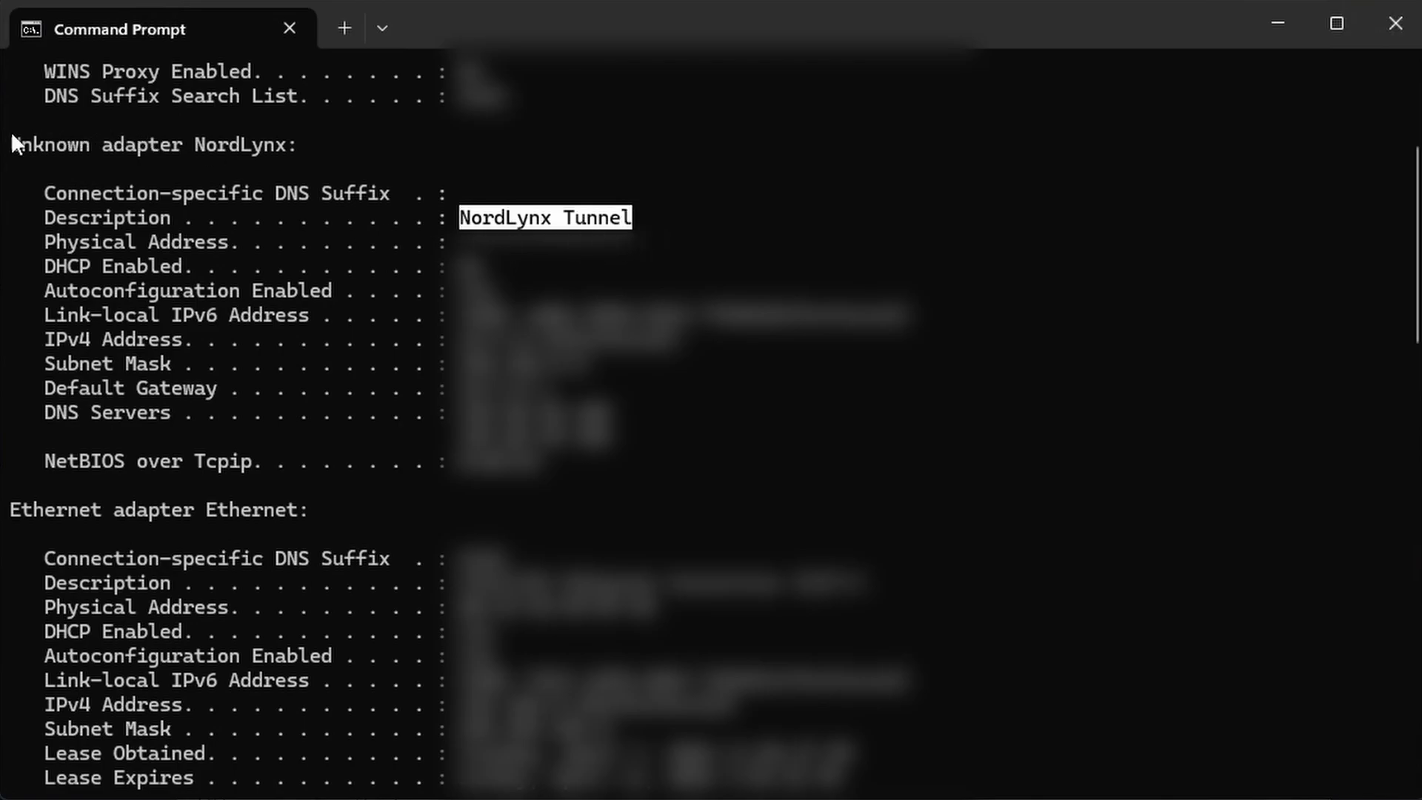
left_click_drag(12, 137, 306, 141)
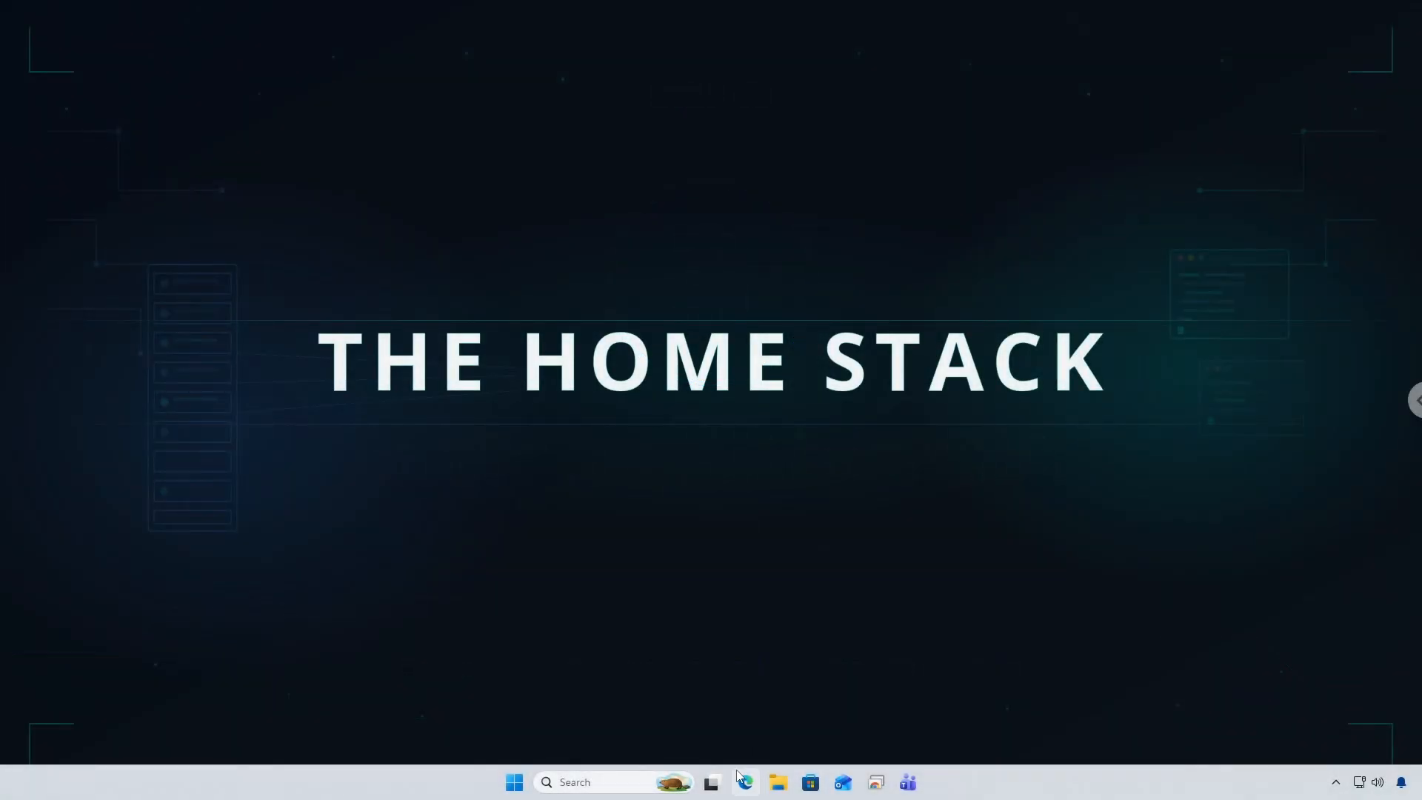
Search the web for qbittorrent and go to the official qBittorrent website
left_click(743, 780)
type("qbittorrent")
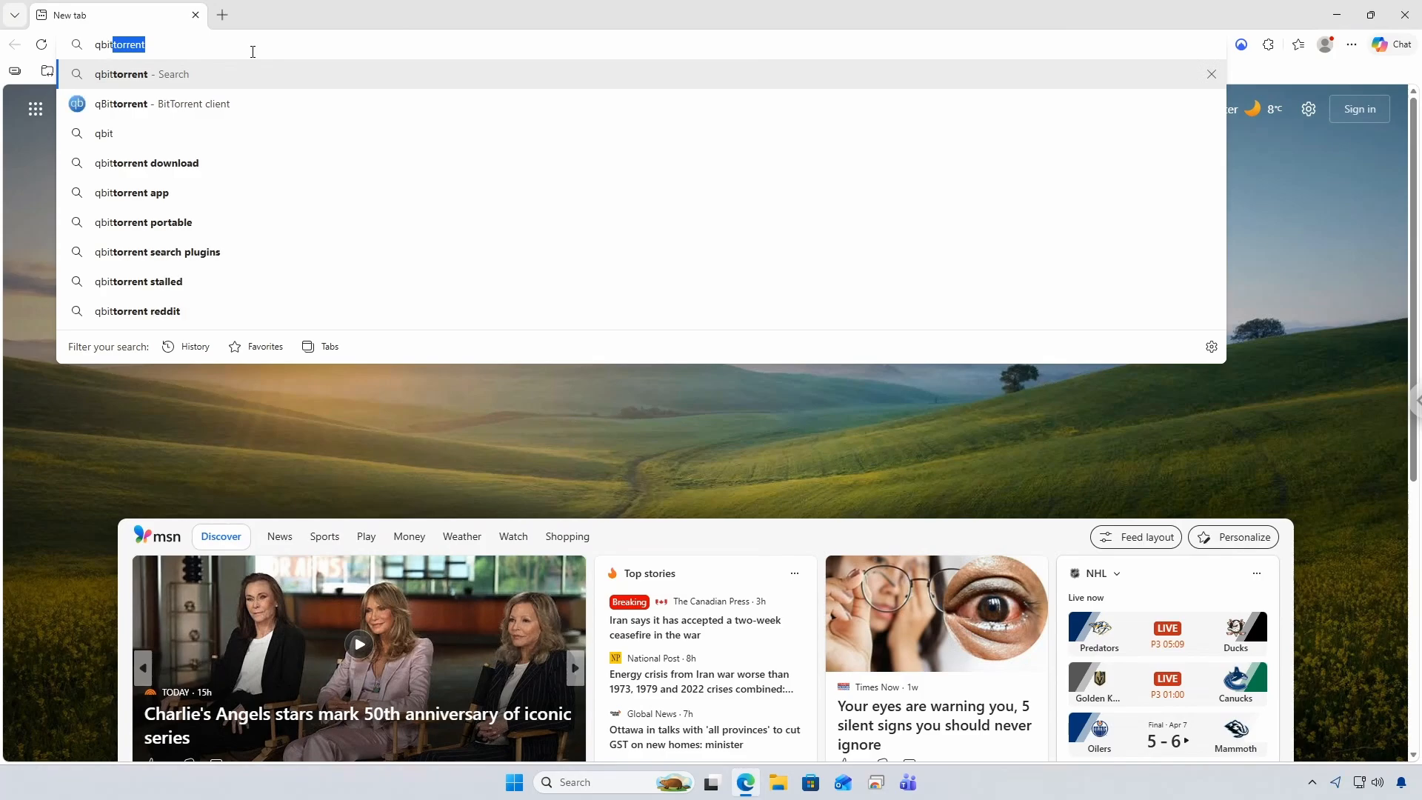
key("Return")
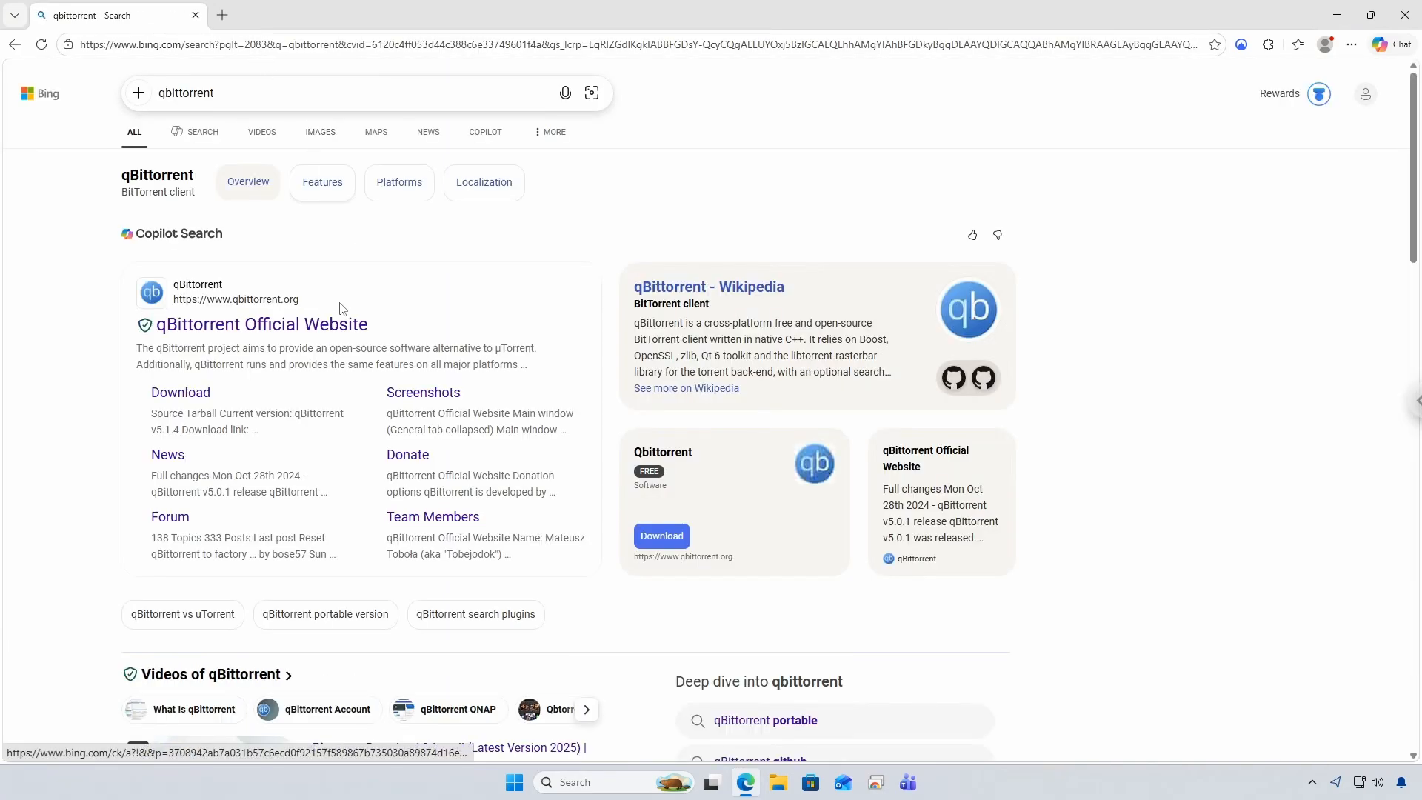
left_click(324, 329)
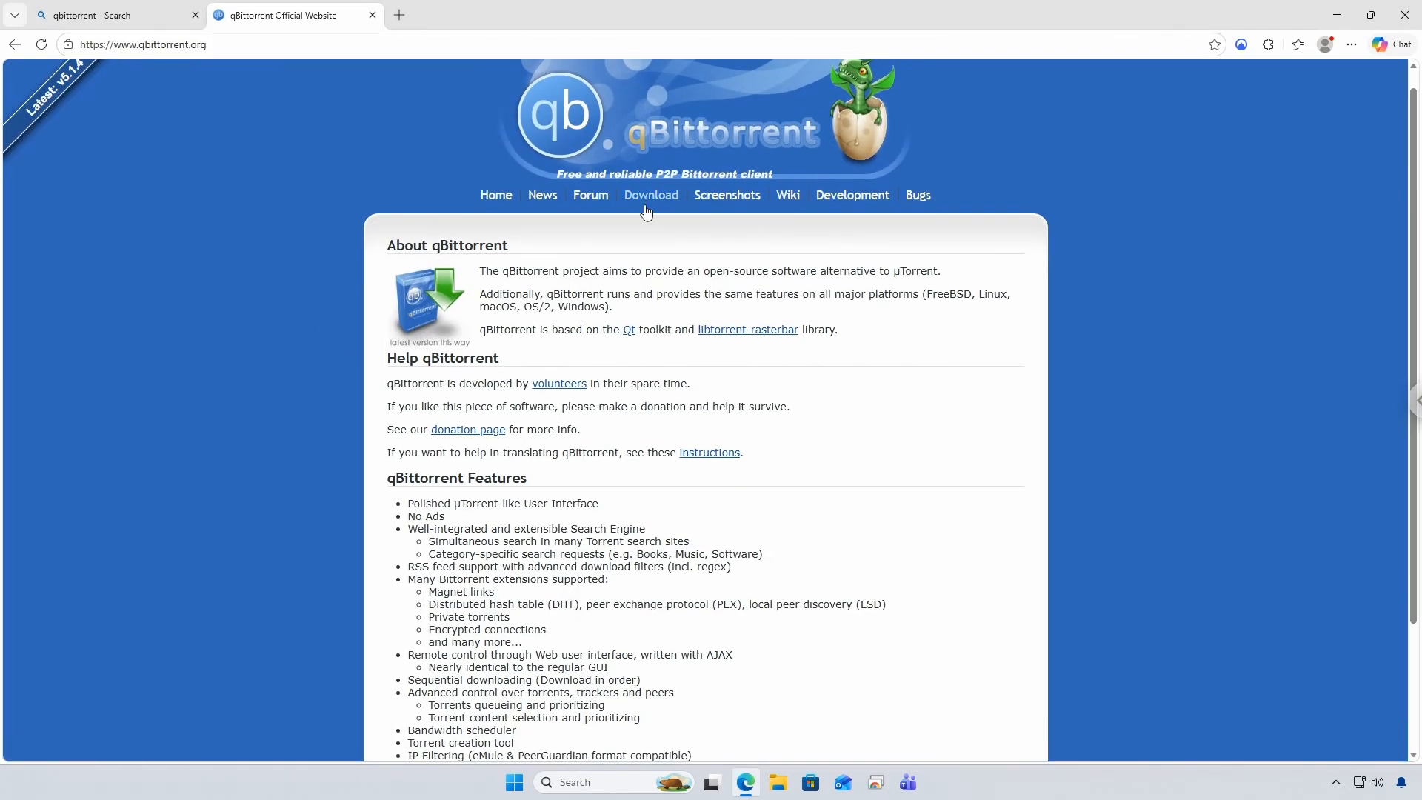
Download qbittorrent_5.2.0rc1_x64_setup.exe from SourceForge and show it in its folder
left_click(651, 215)
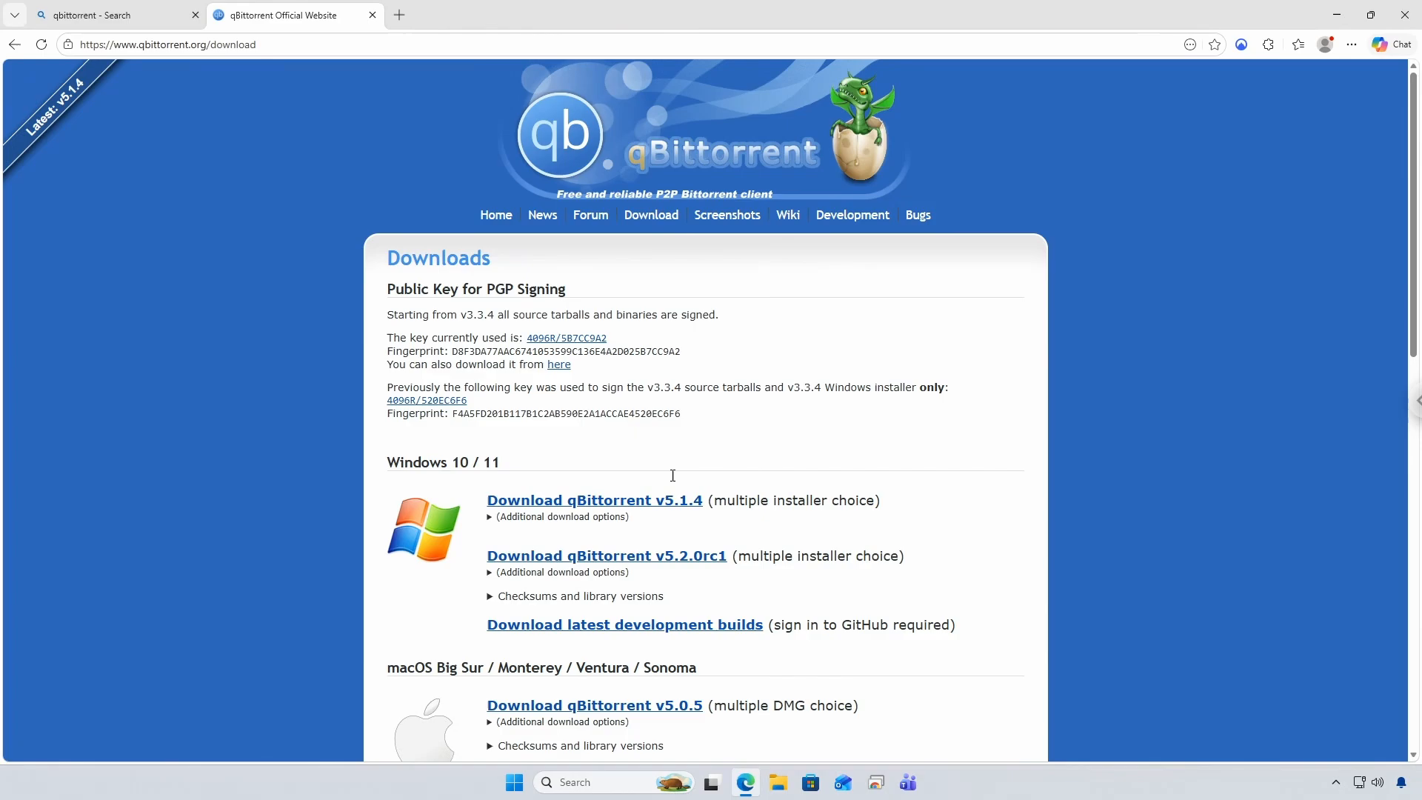
left_click(650, 509)
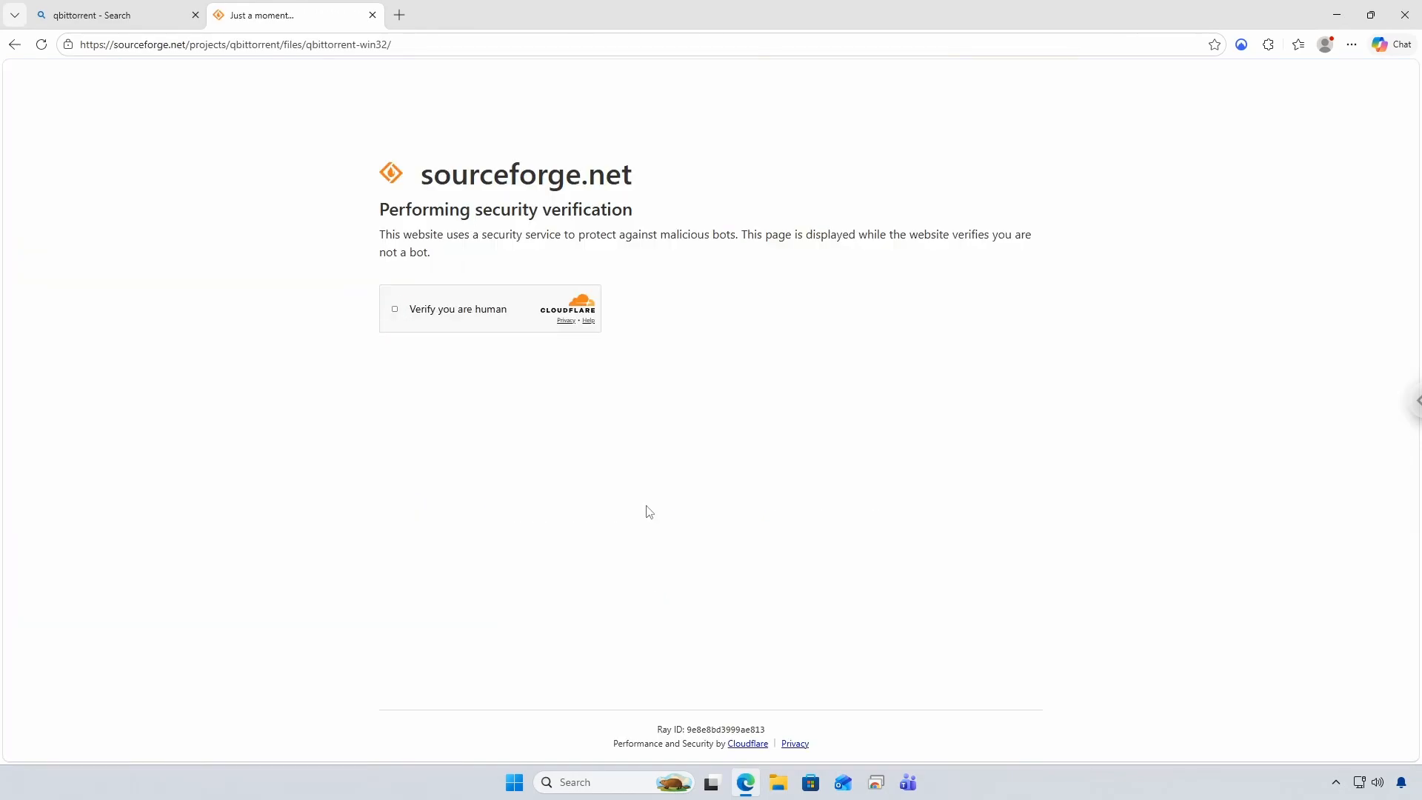
left_click(395, 310)
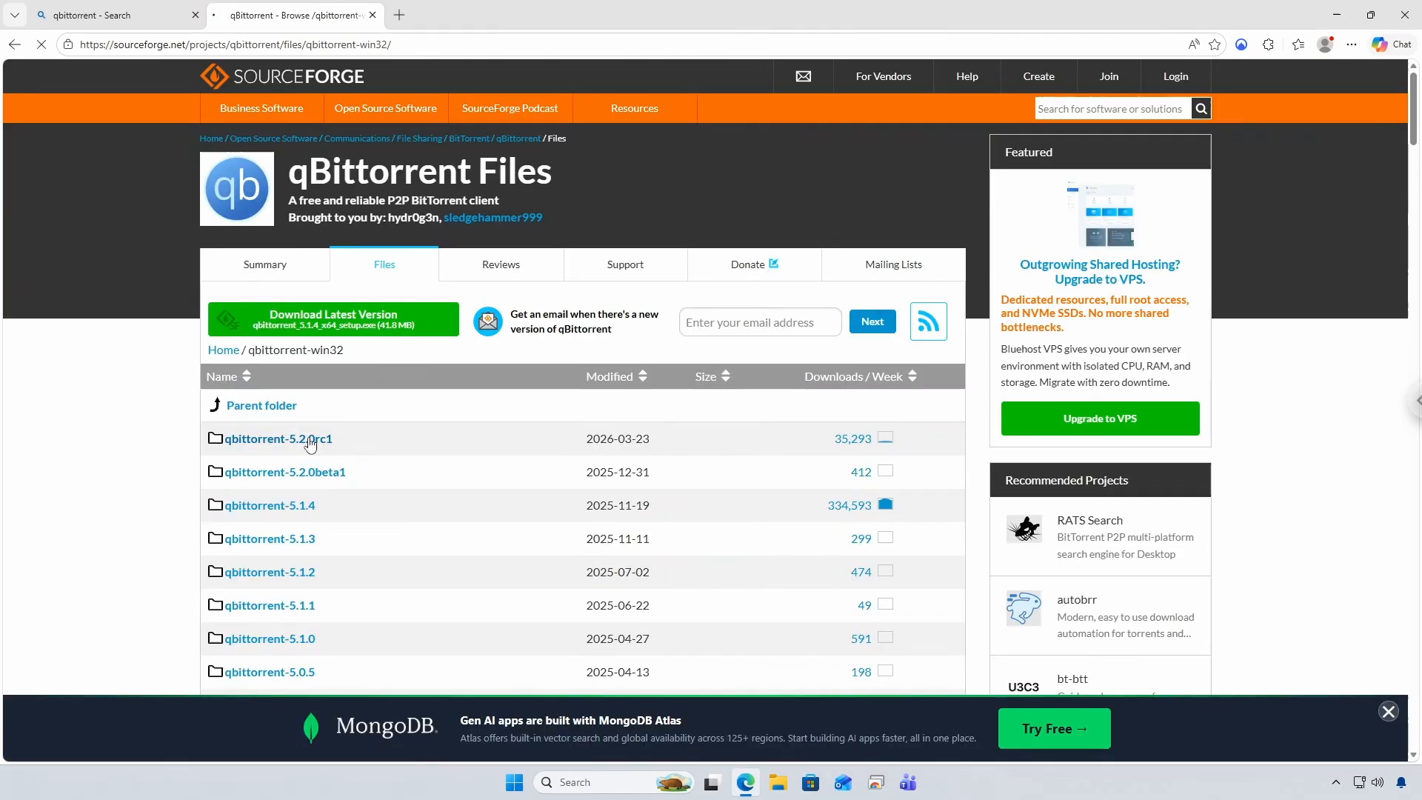
left_click(310, 442)
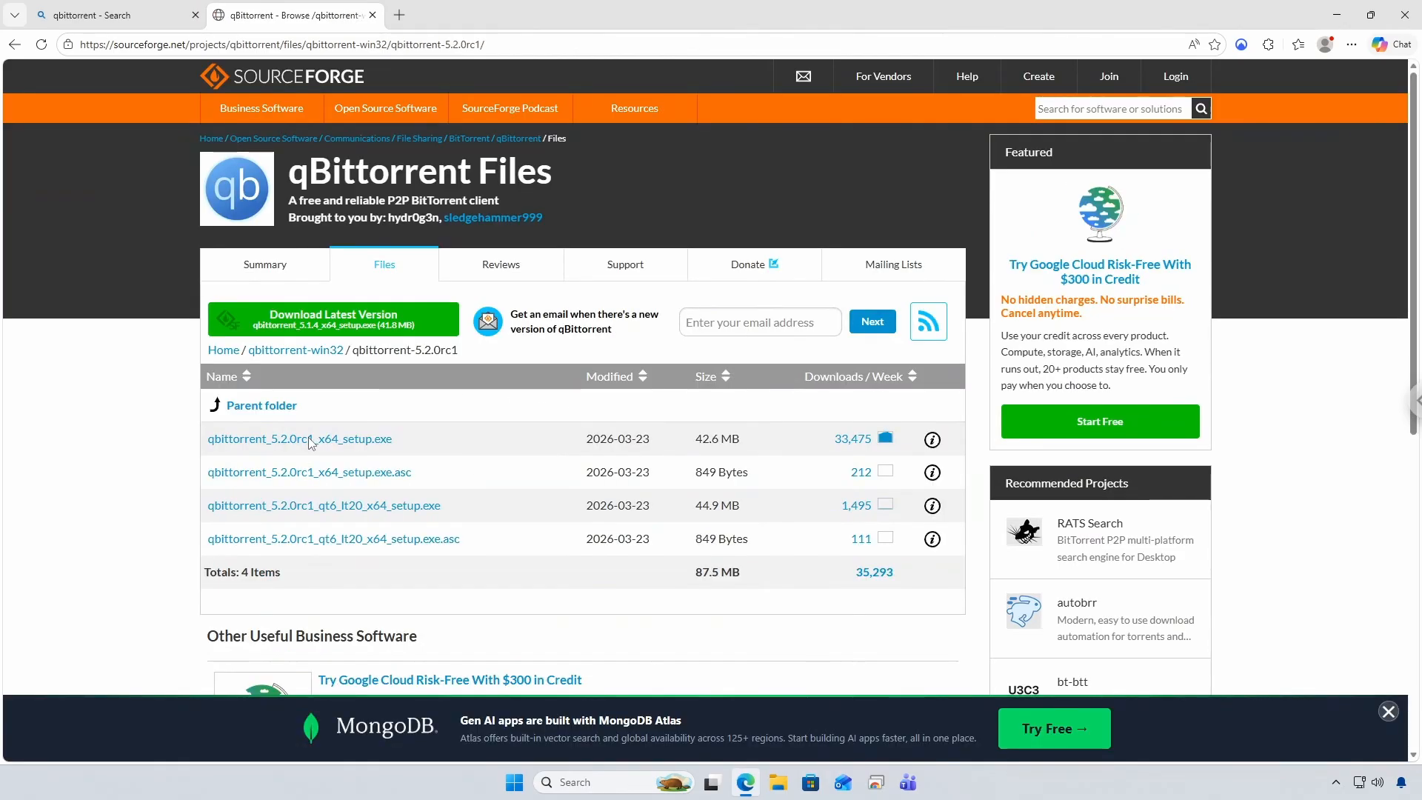
left_click(360, 442)
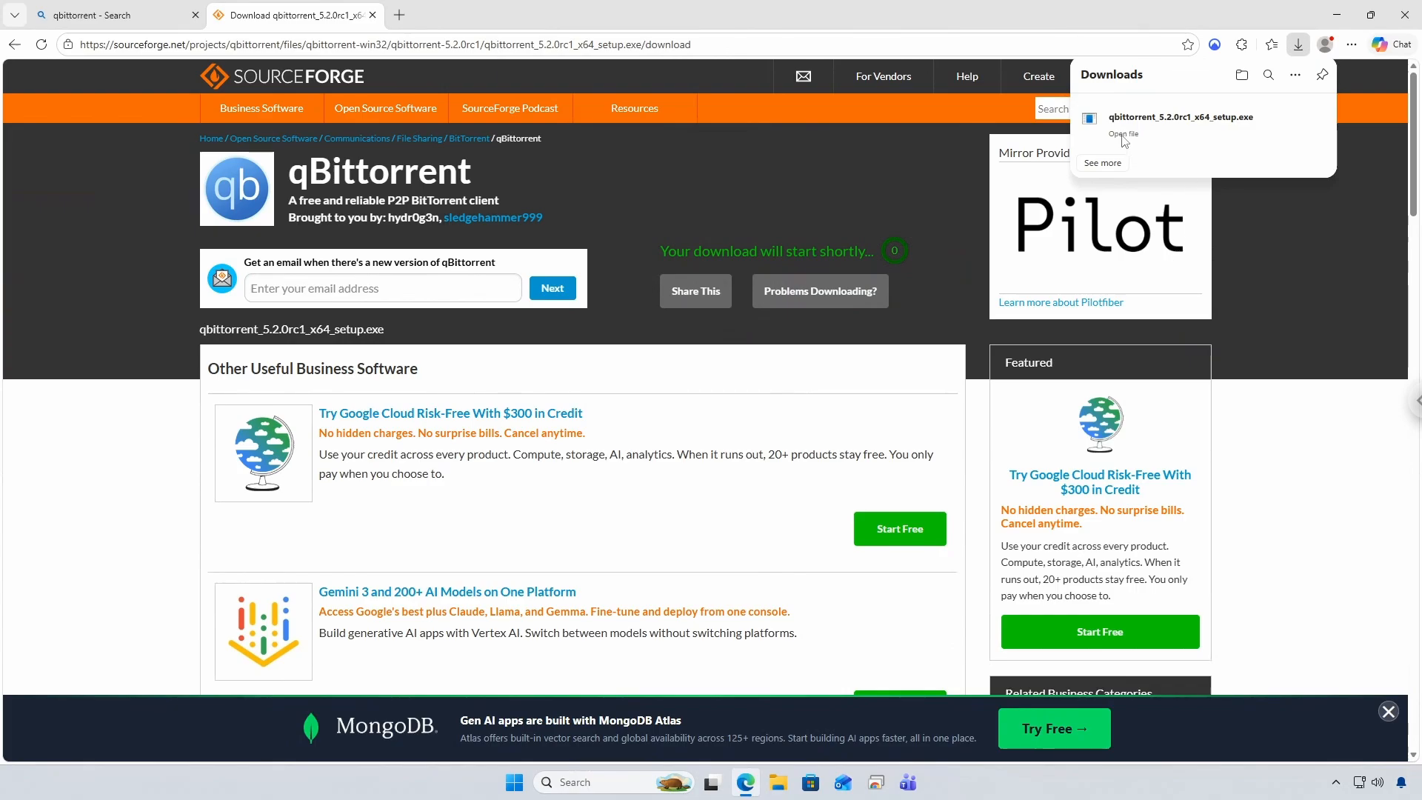
left_click(1290, 125)
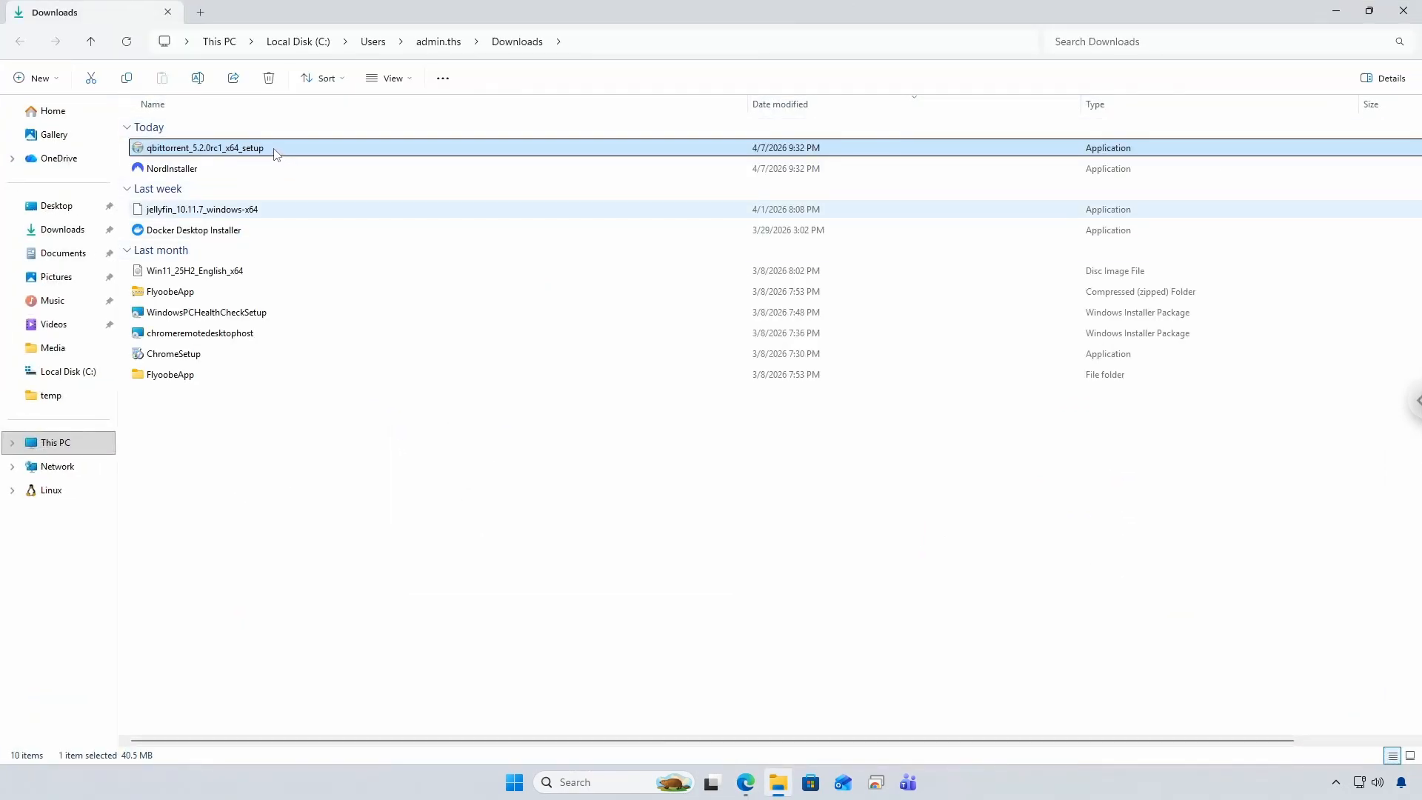
Install qBittorrent 5.2.0rc1 to C:\Program Files\qBittorrent with start-on-Windows-startup enabled, then launch it
double_click(276, 153)
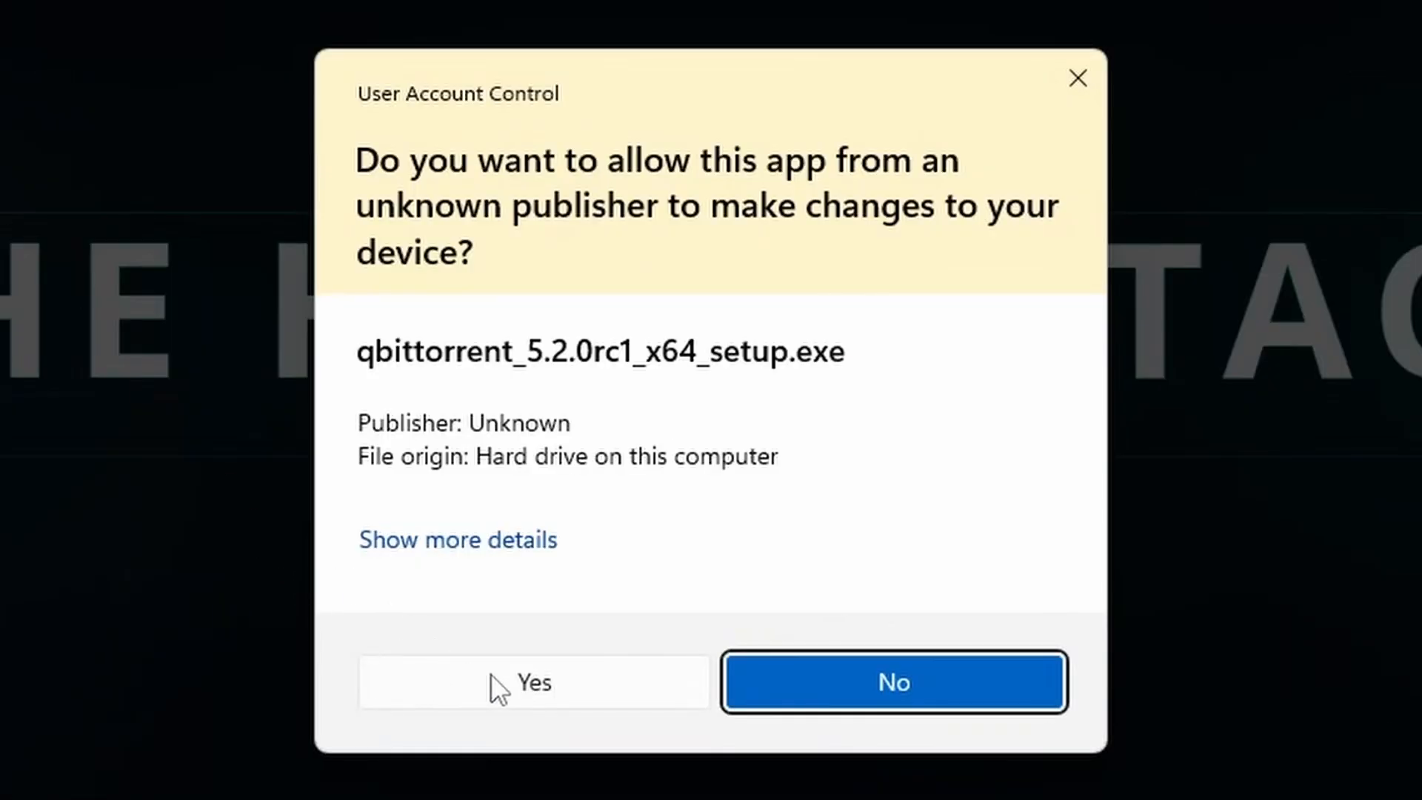
left_click(490, 673)
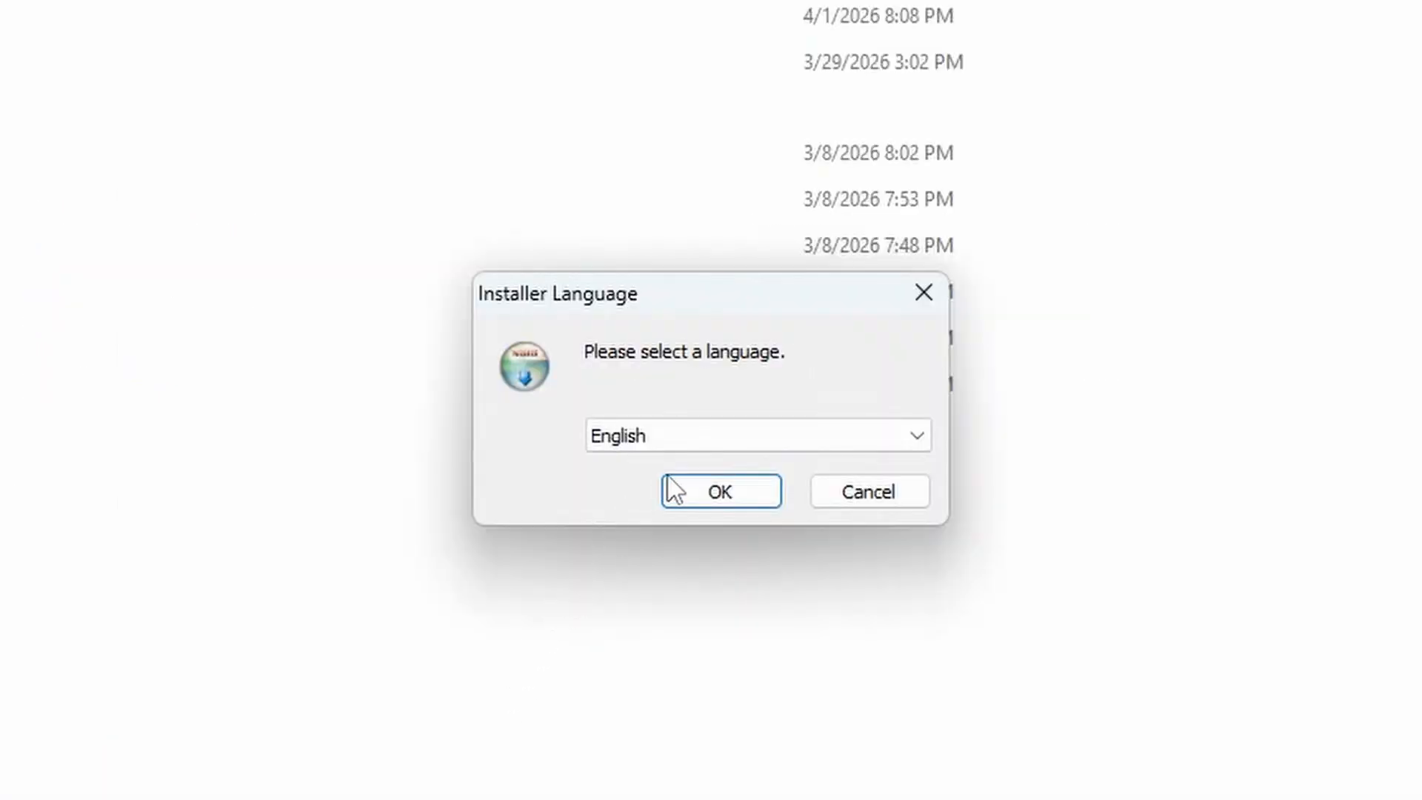
left_click(681, 489)
left_click(895, 687)
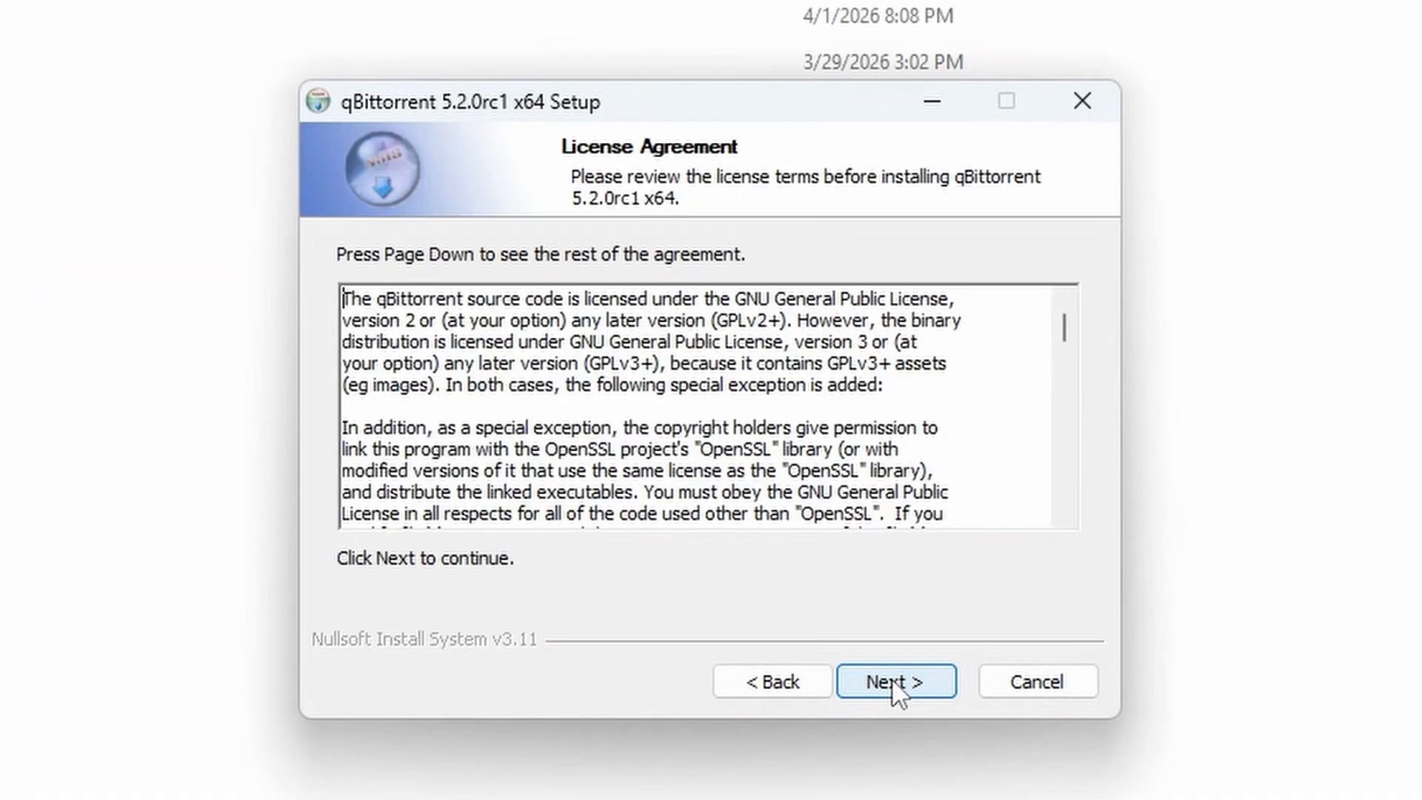
left_click(893, 683)
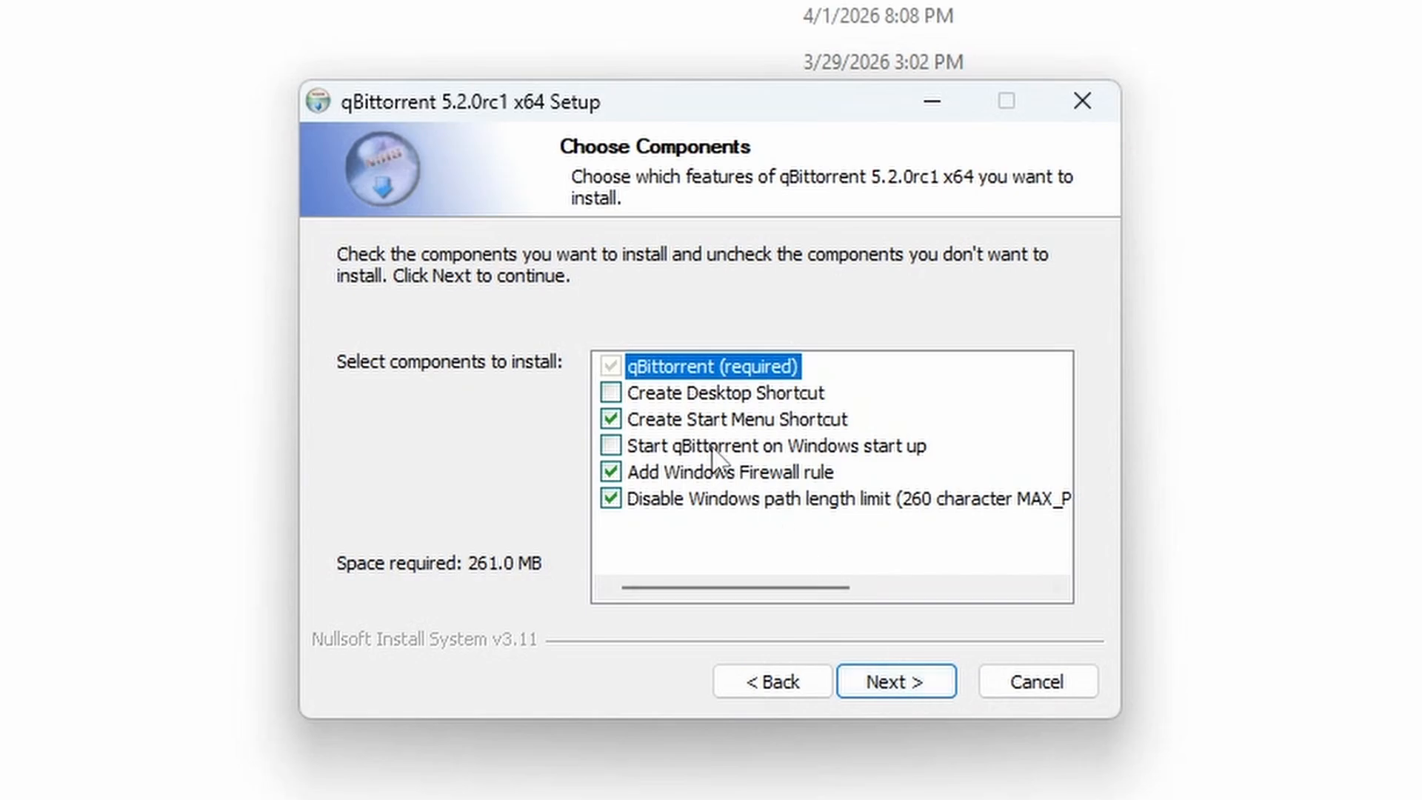
left_click(659, 447)
left_click(905, 686)
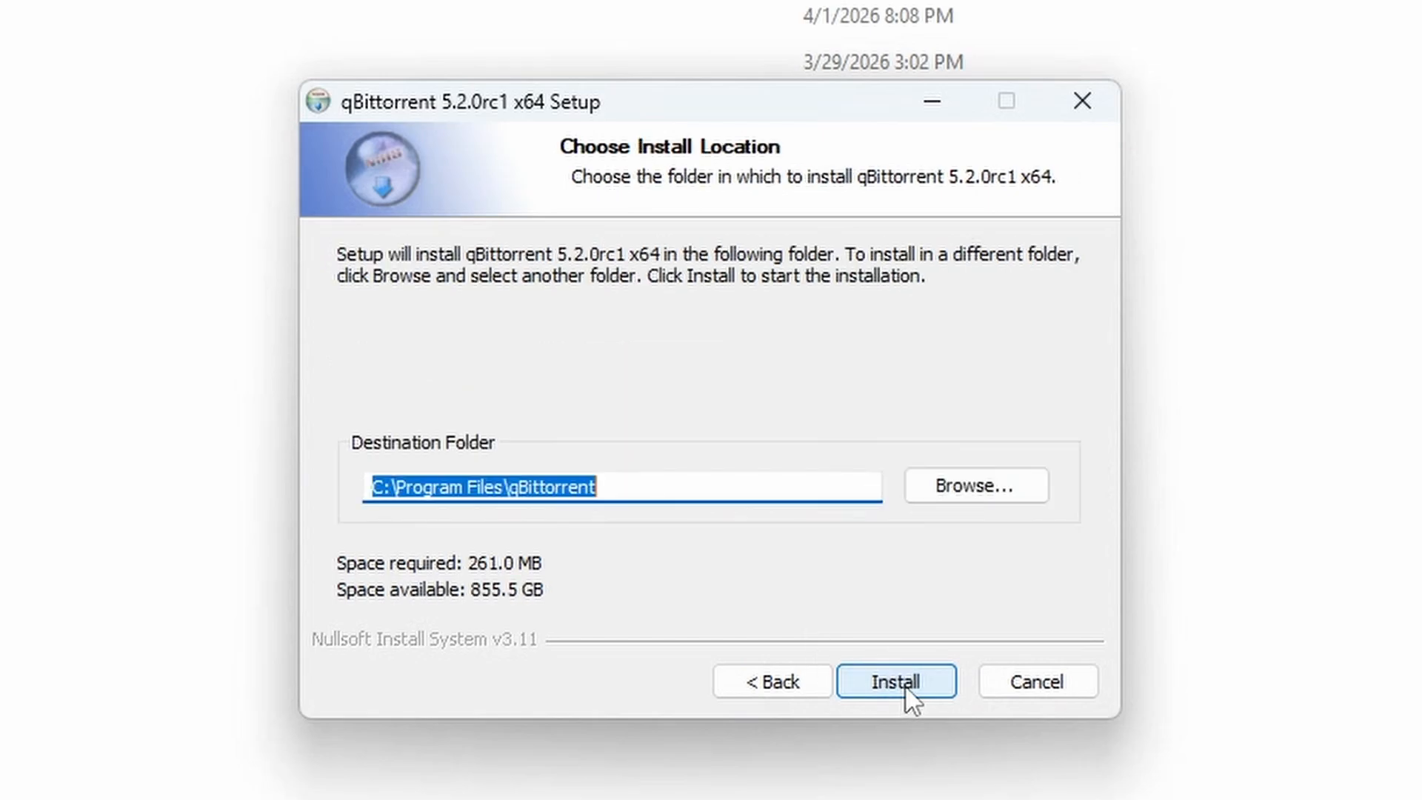
left_click(906, 686)
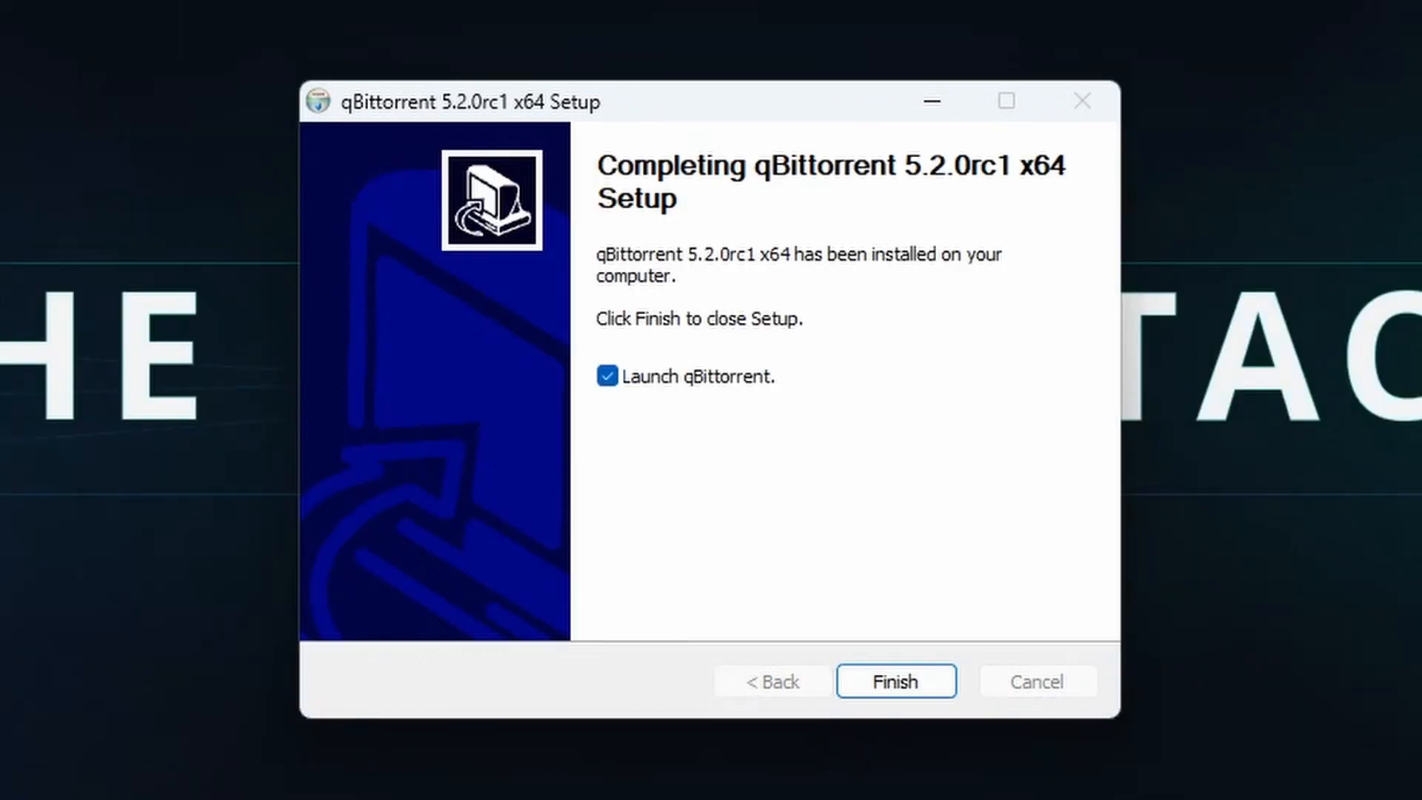
left_click(877, 691)
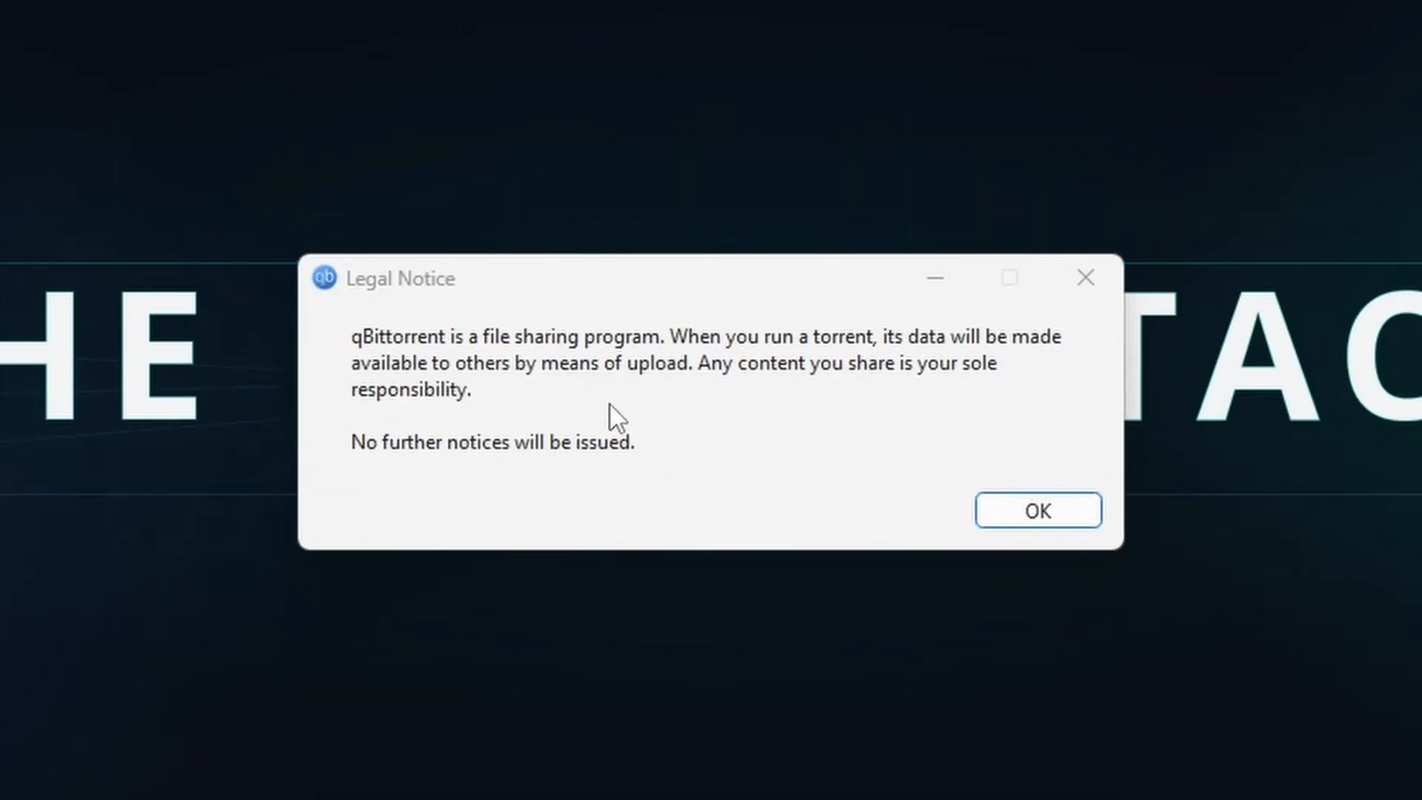
Dismiss the legal notice, maximize qBittorrent, and bring up Tools > Options
left_click(1035, 511)
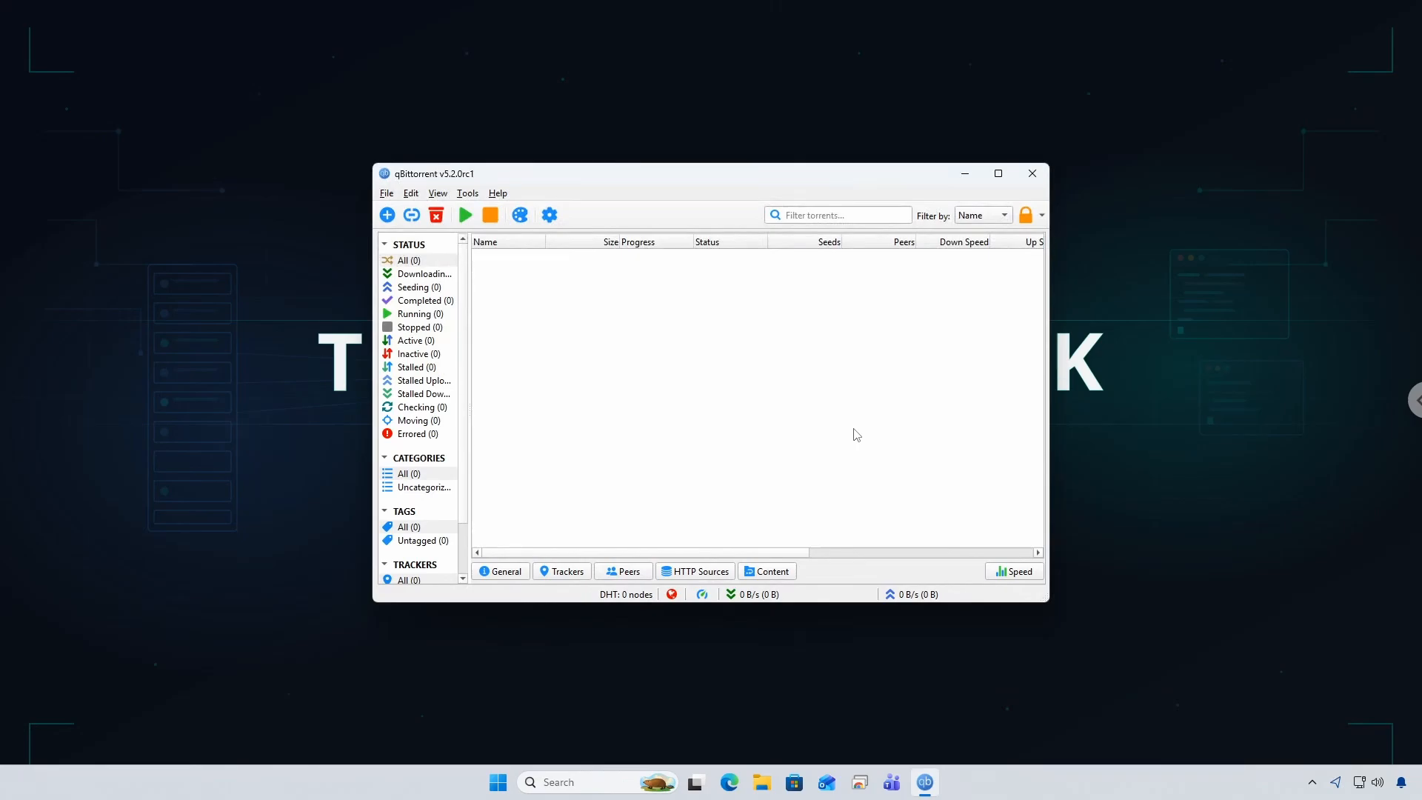
left_click(999, 175)
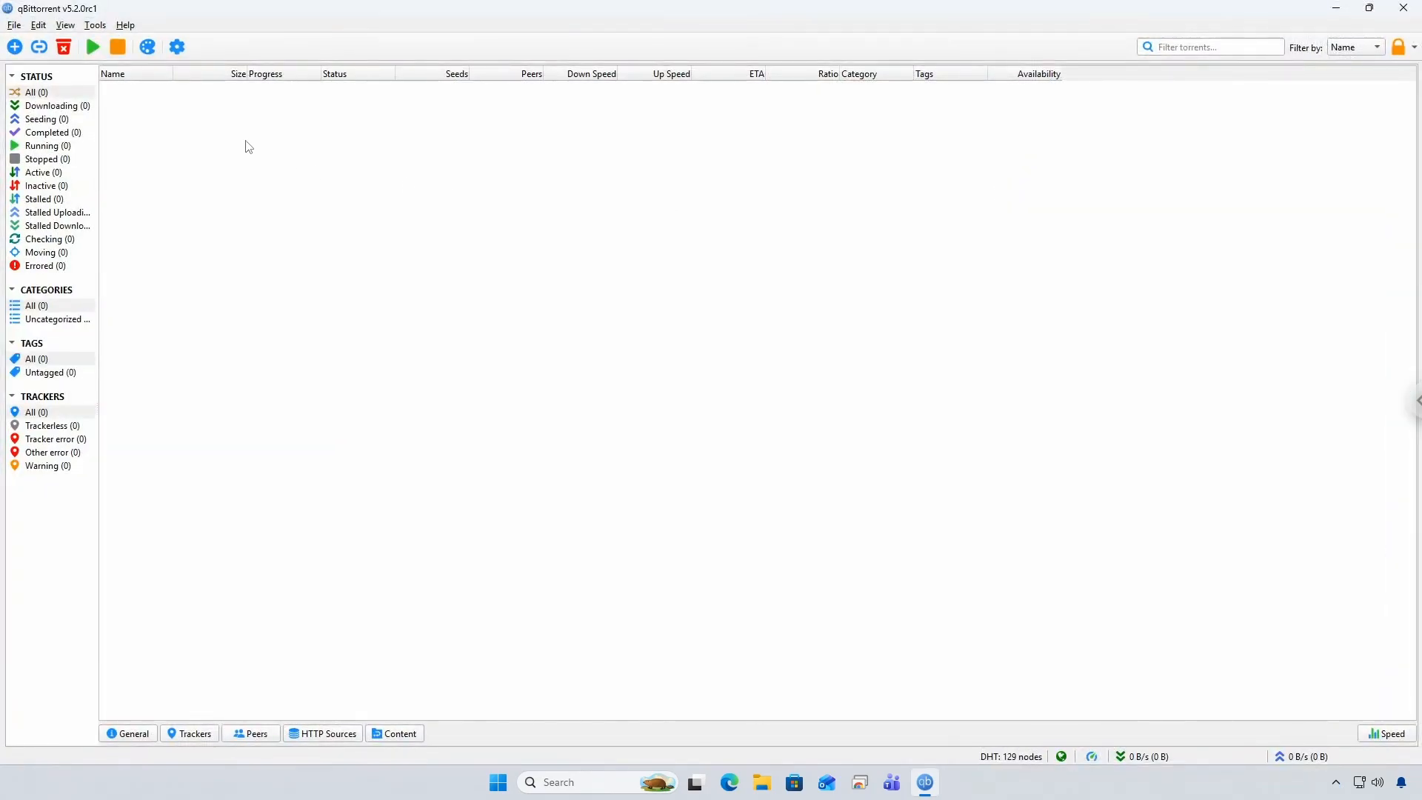
left_click(95, 27)
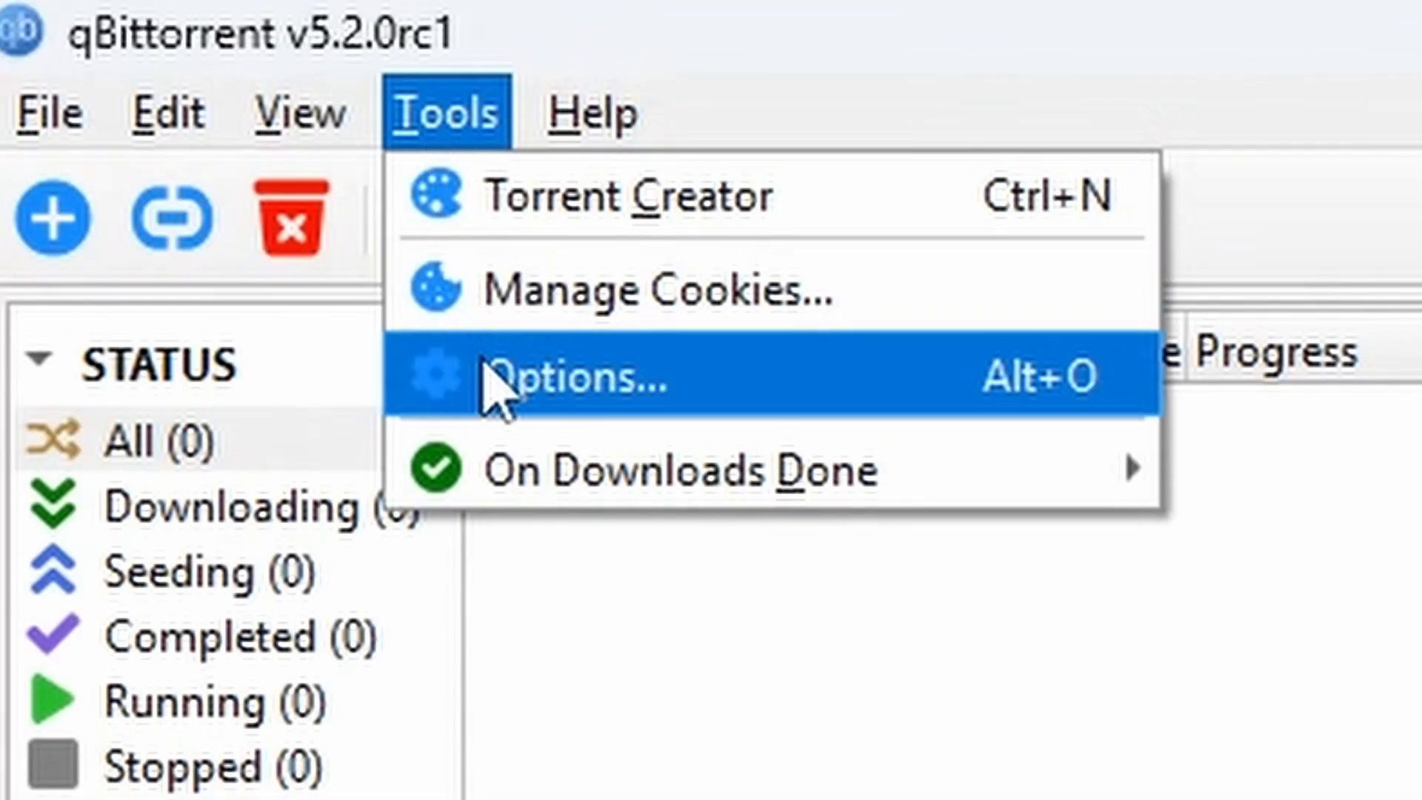
left_click(105, 79)
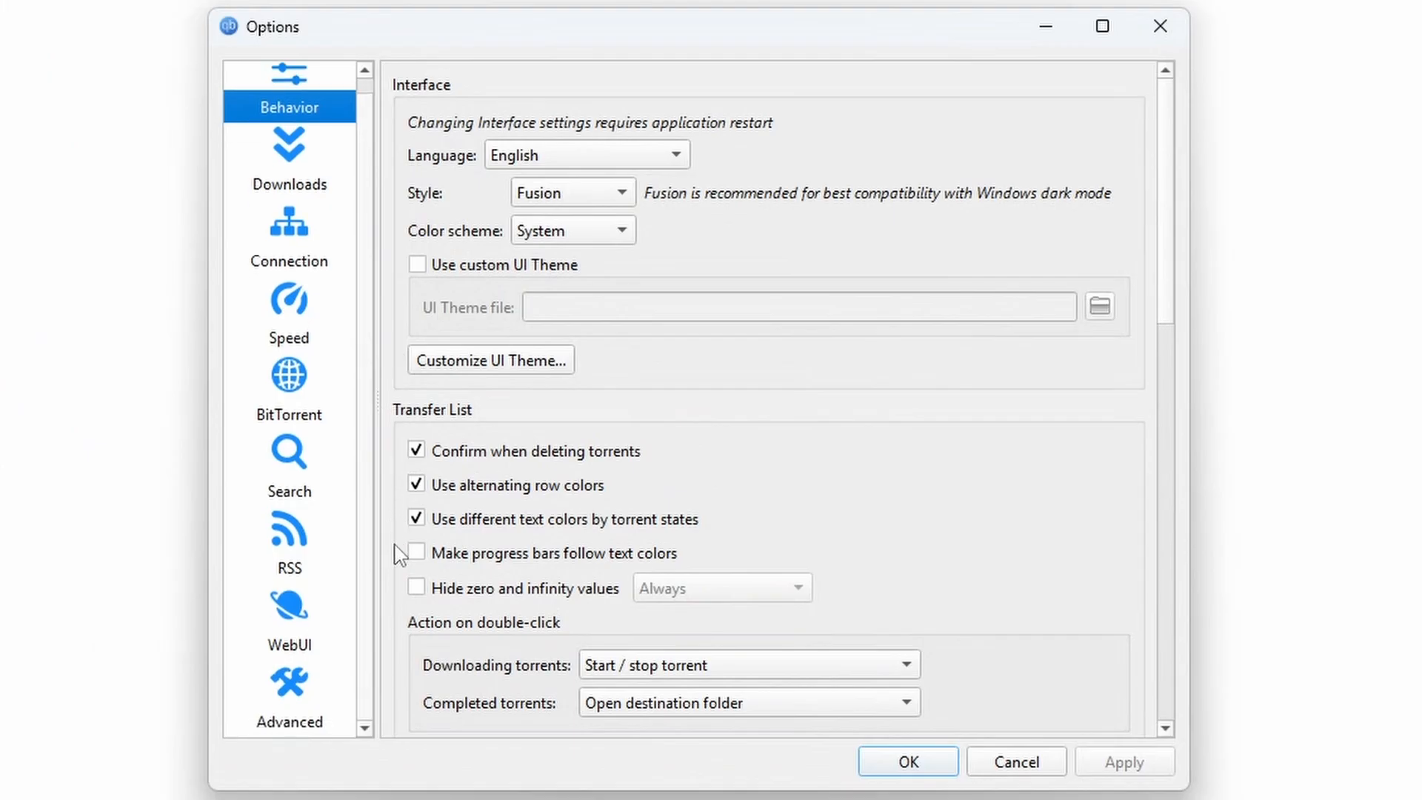
Bind qBittorrent's network interface to NordLynx in Advanced settings and apply it
left_click(289, 693)
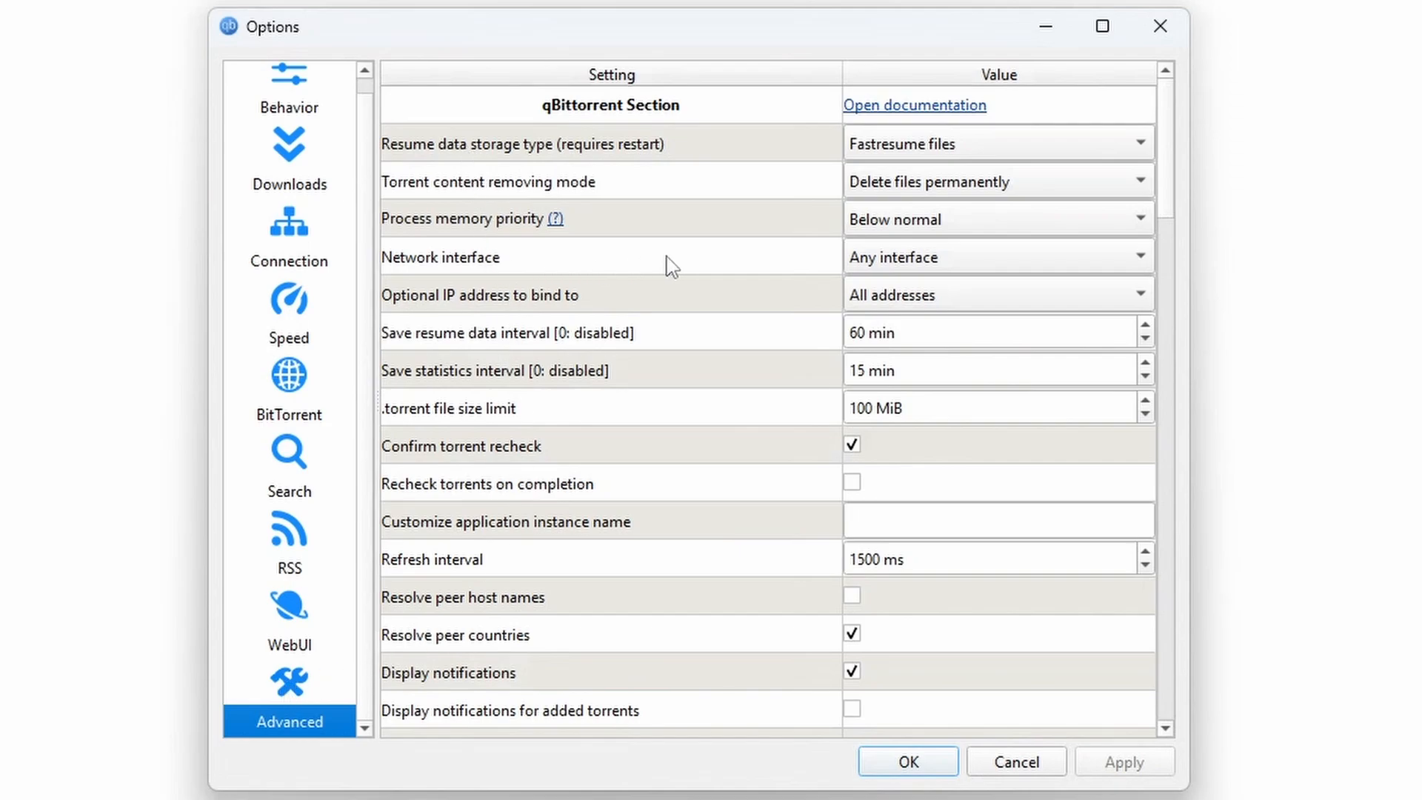
left_click(925, 271)
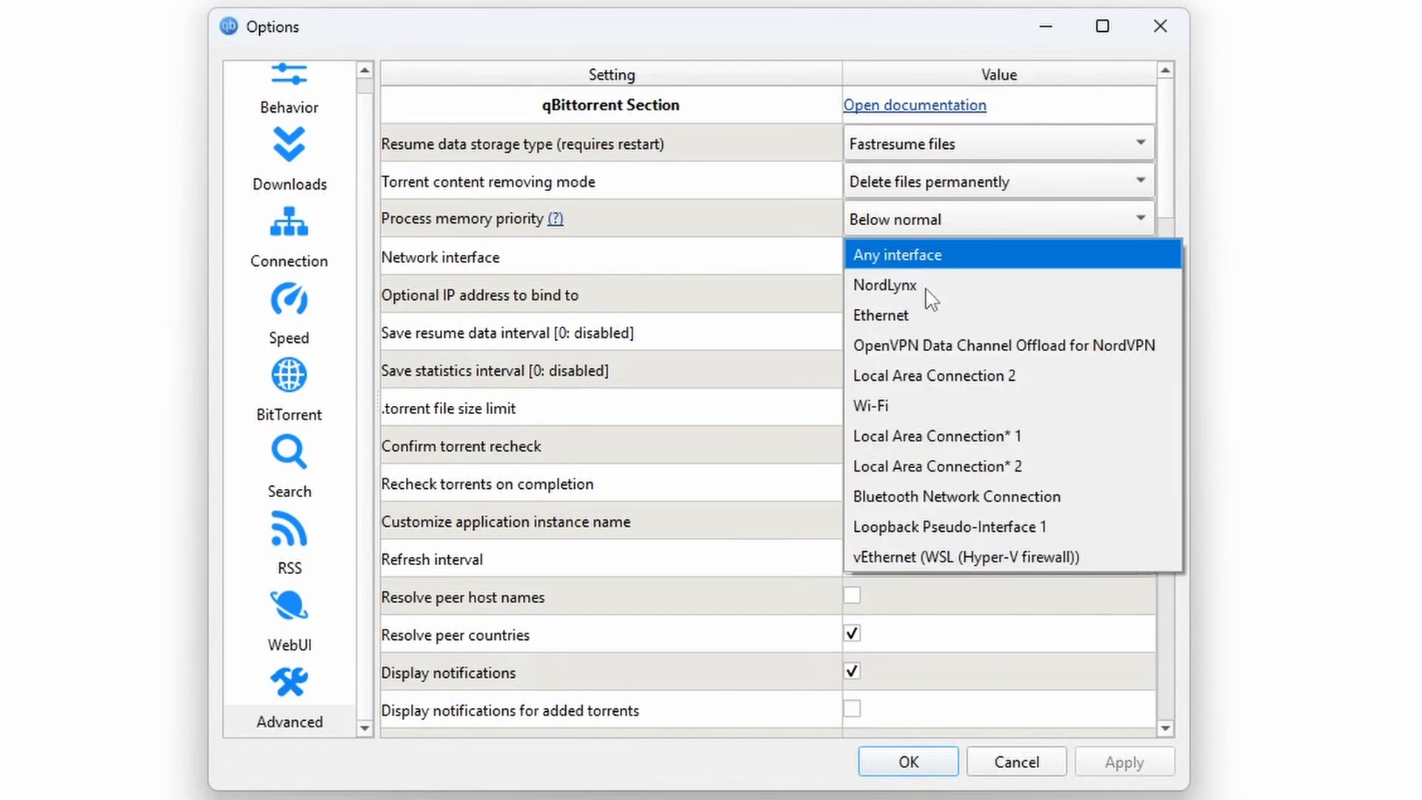
left_click(926, 295)
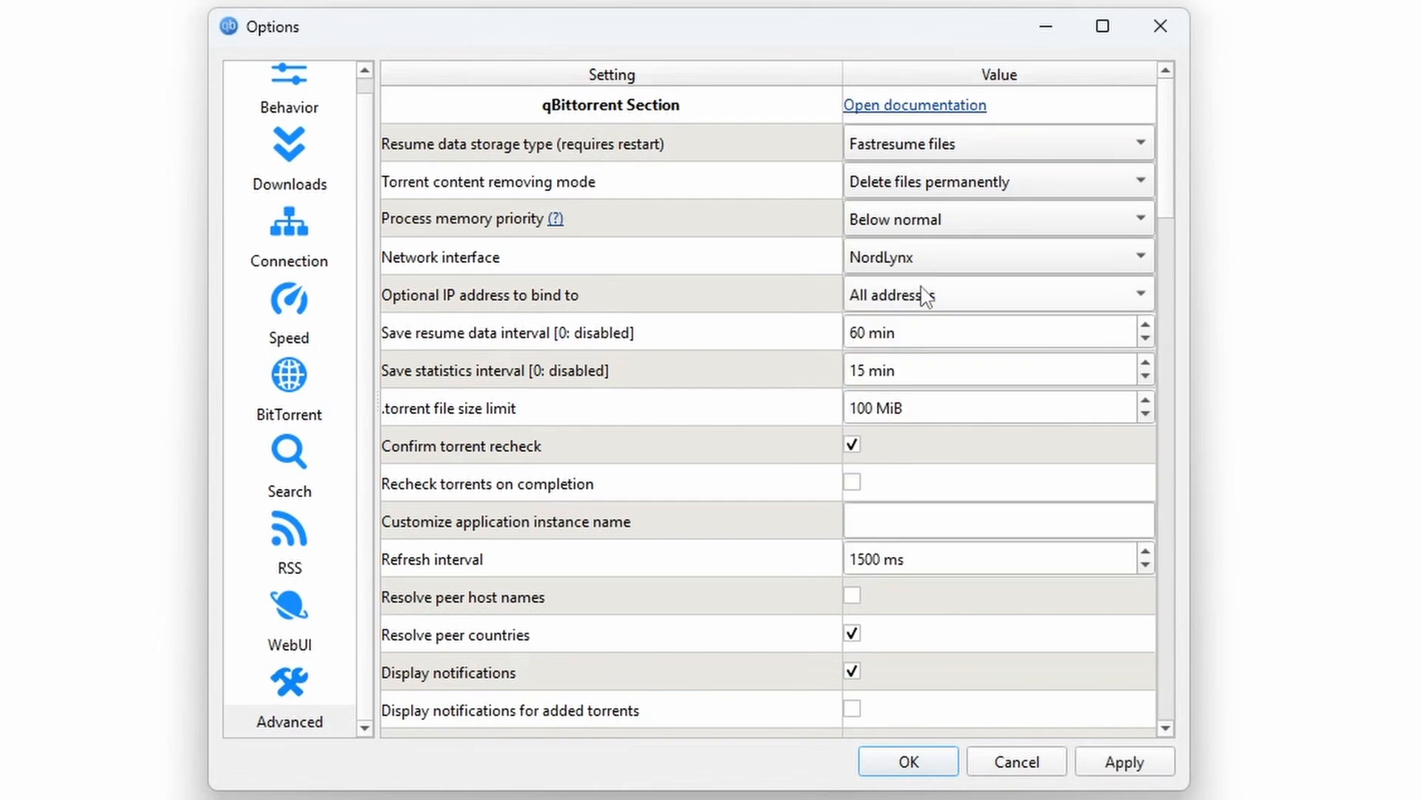
left_click(1125, 761)
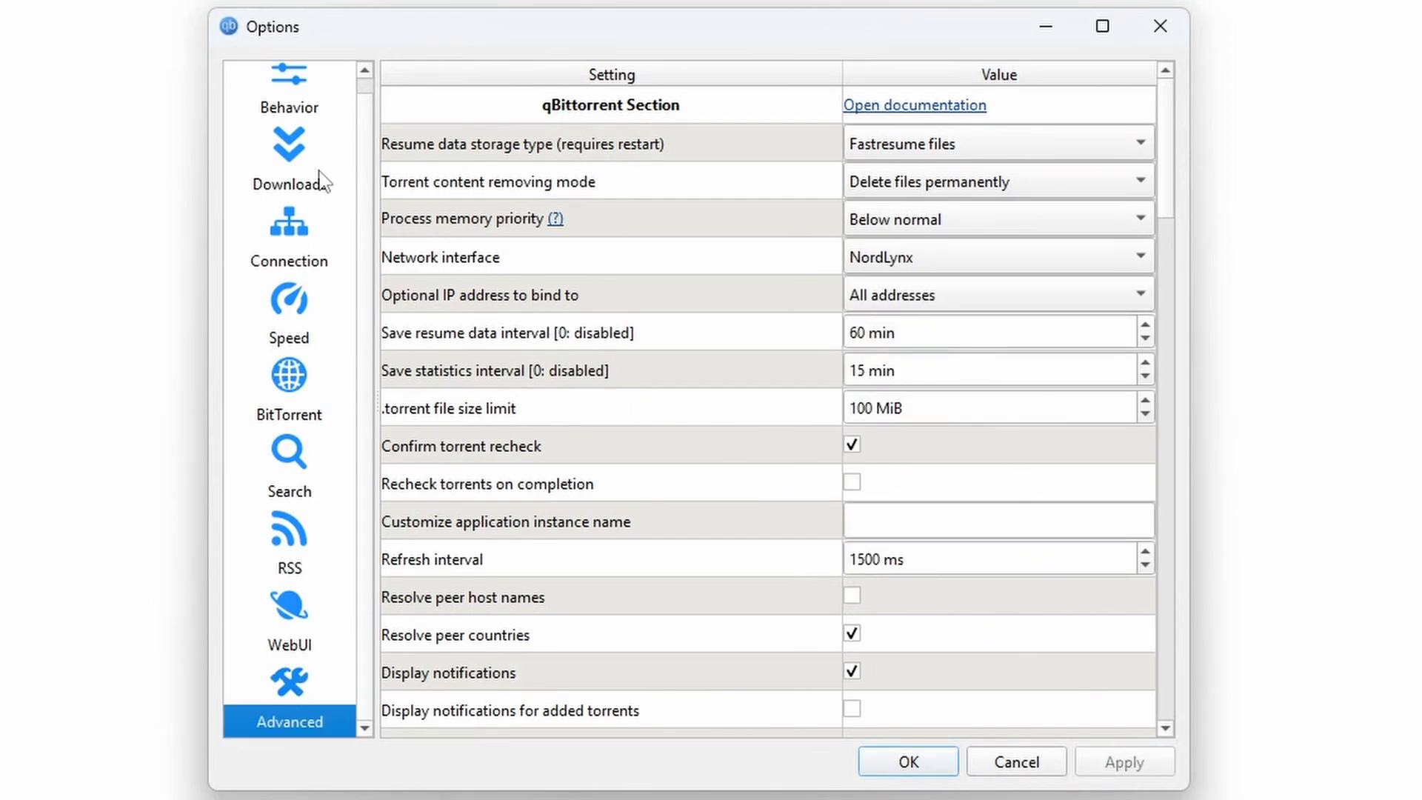
left_click(300, 154)
Set the default save path to C:\Media\Downloads, apply it, and close Options with OK
left_click_drag(1171, 203, 1178, 363)
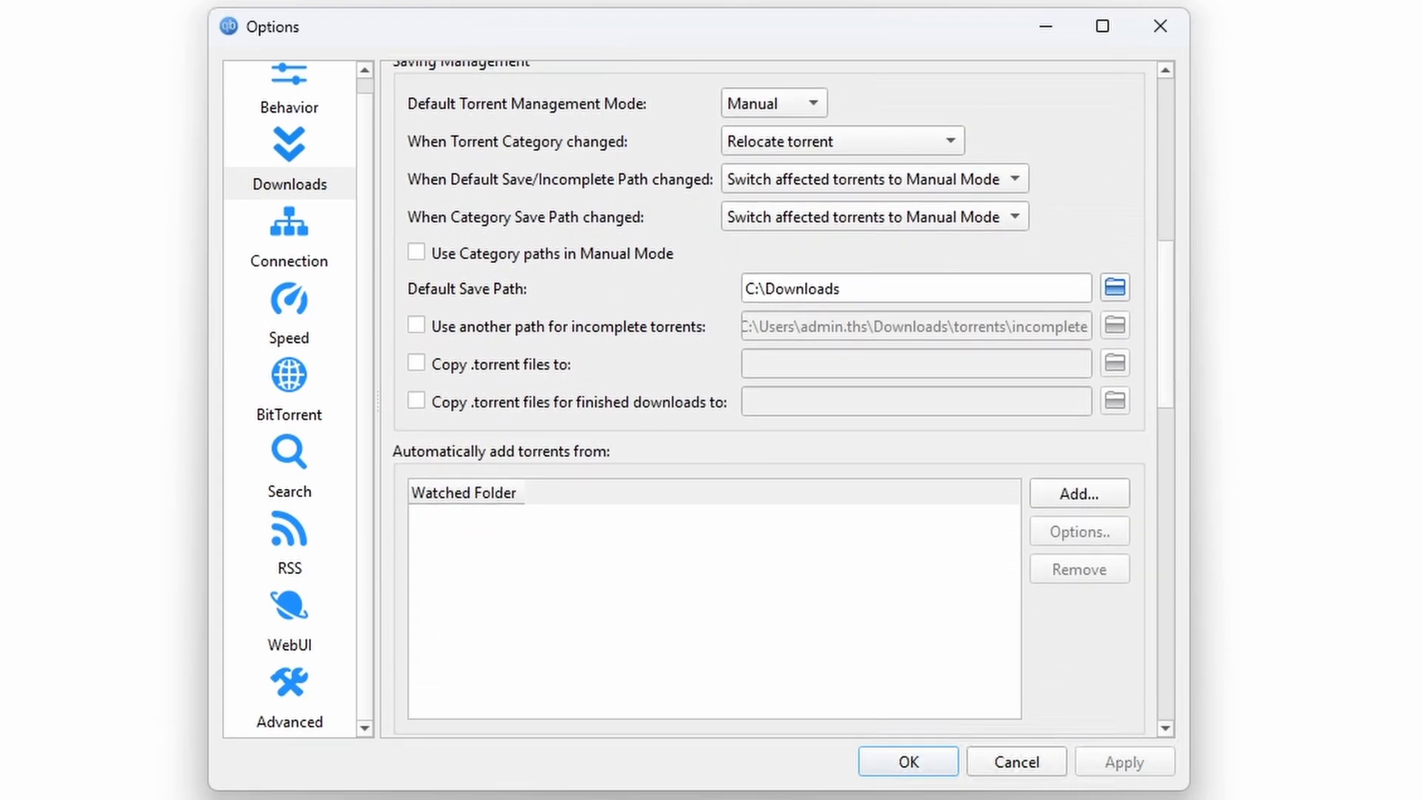
left_click(1115, 288)
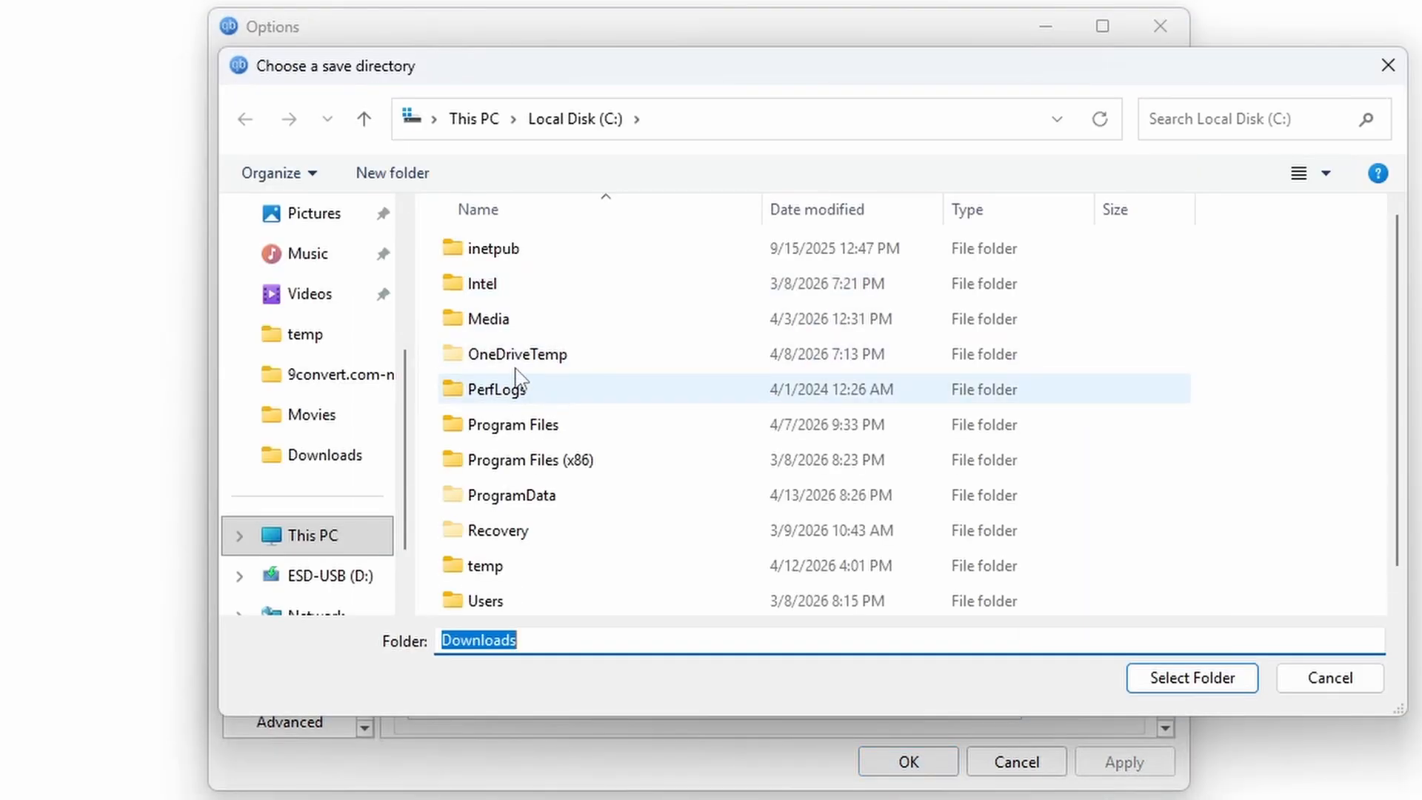
double_click(511, 318)
left_click(539, 252)
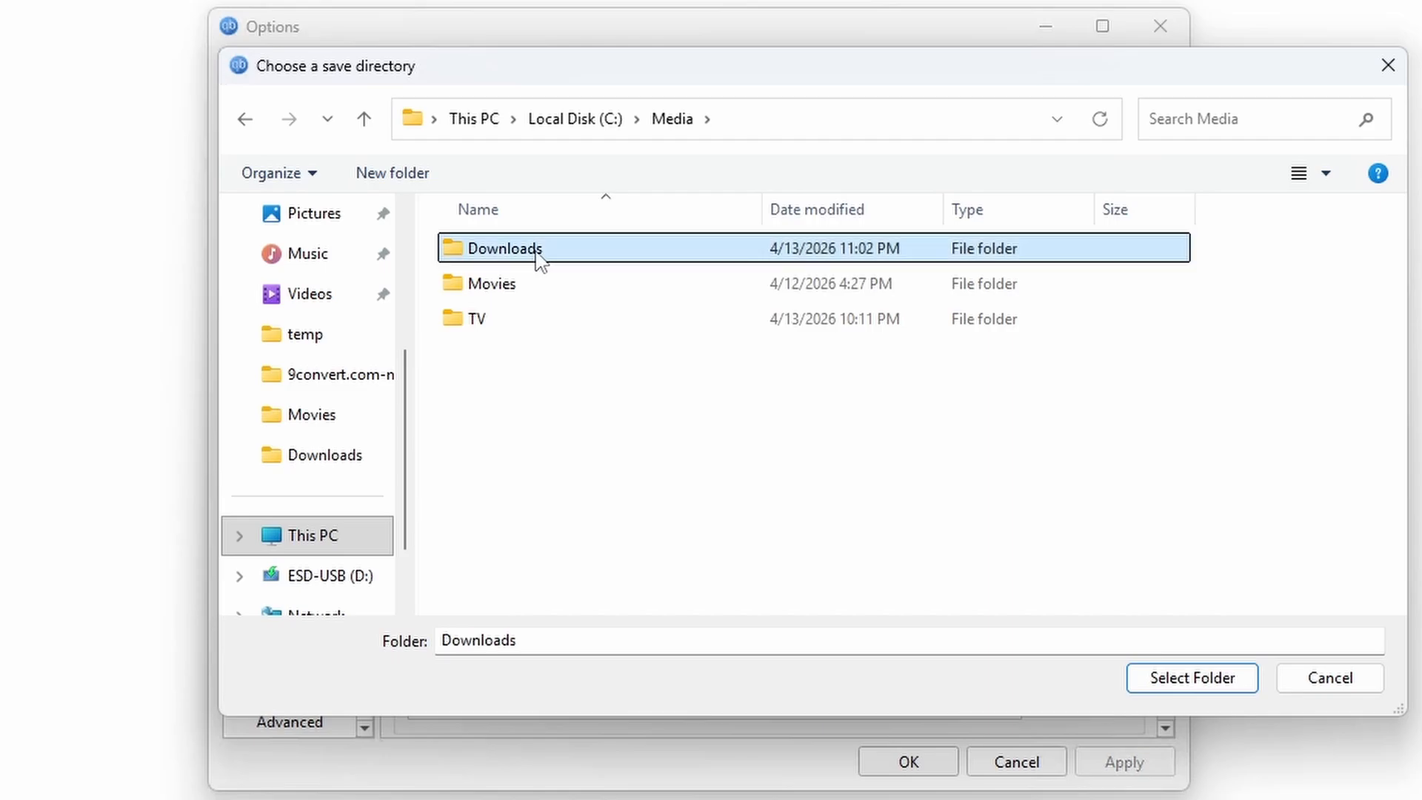
left_click(1192, 675)
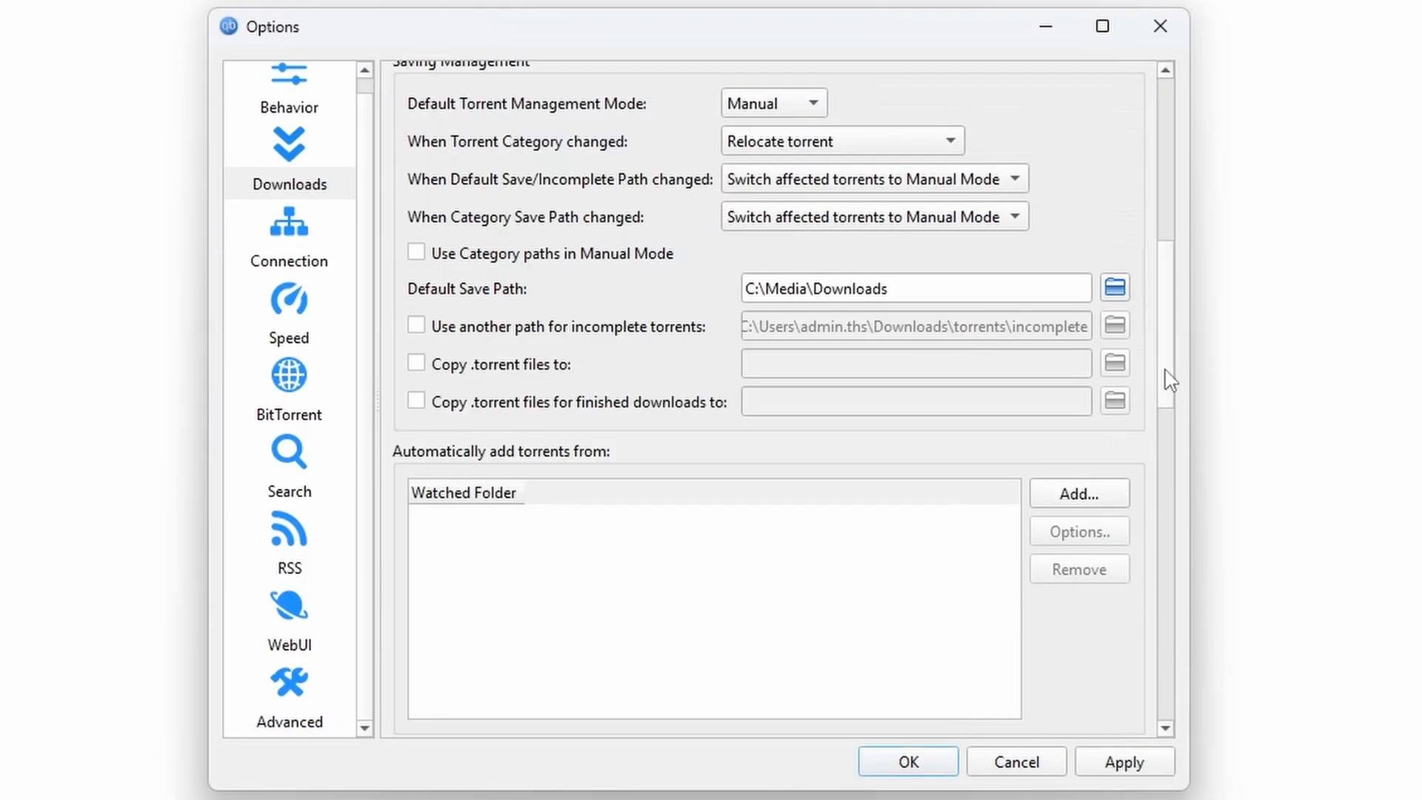
left_click_drag(1166, 371, 1165, 357)
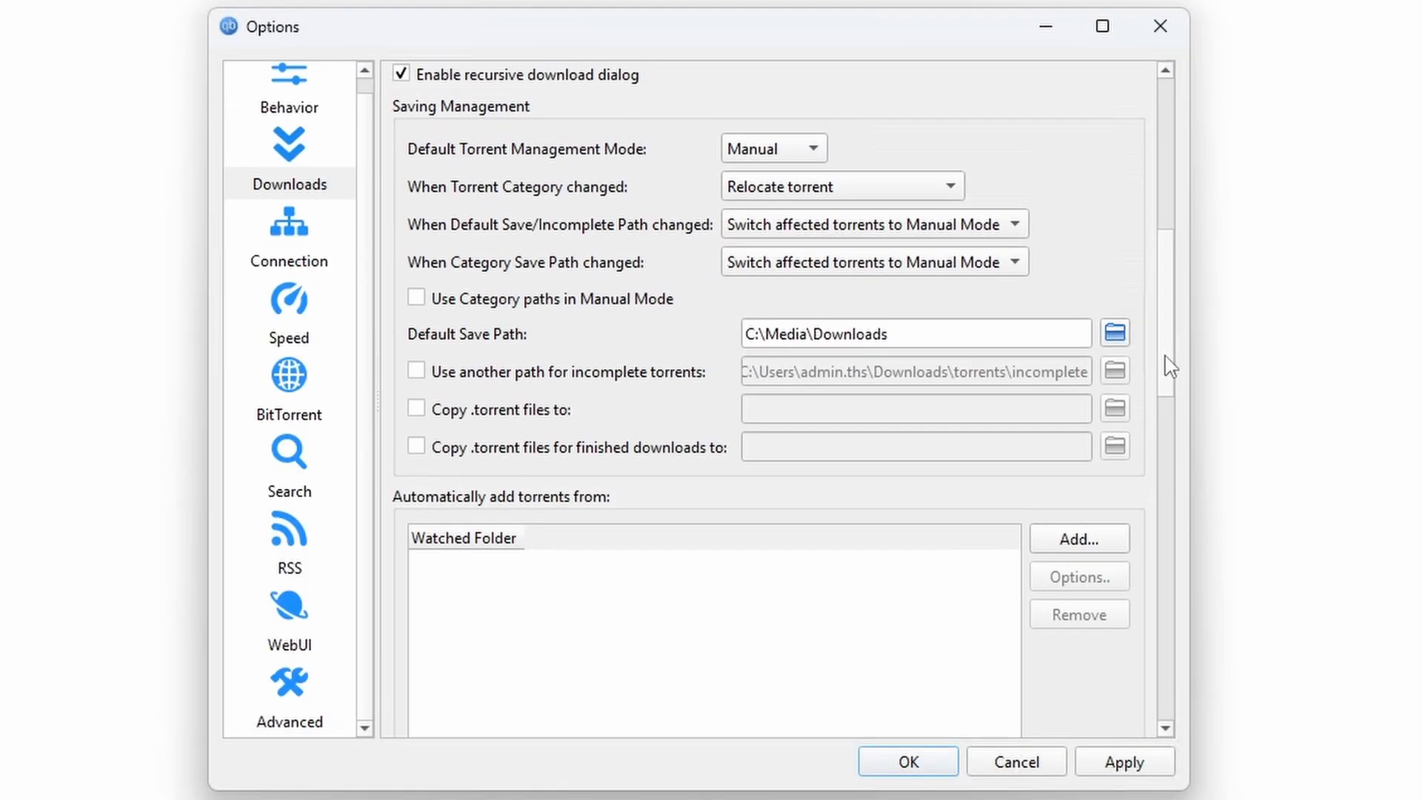
left_click(1126, 763)
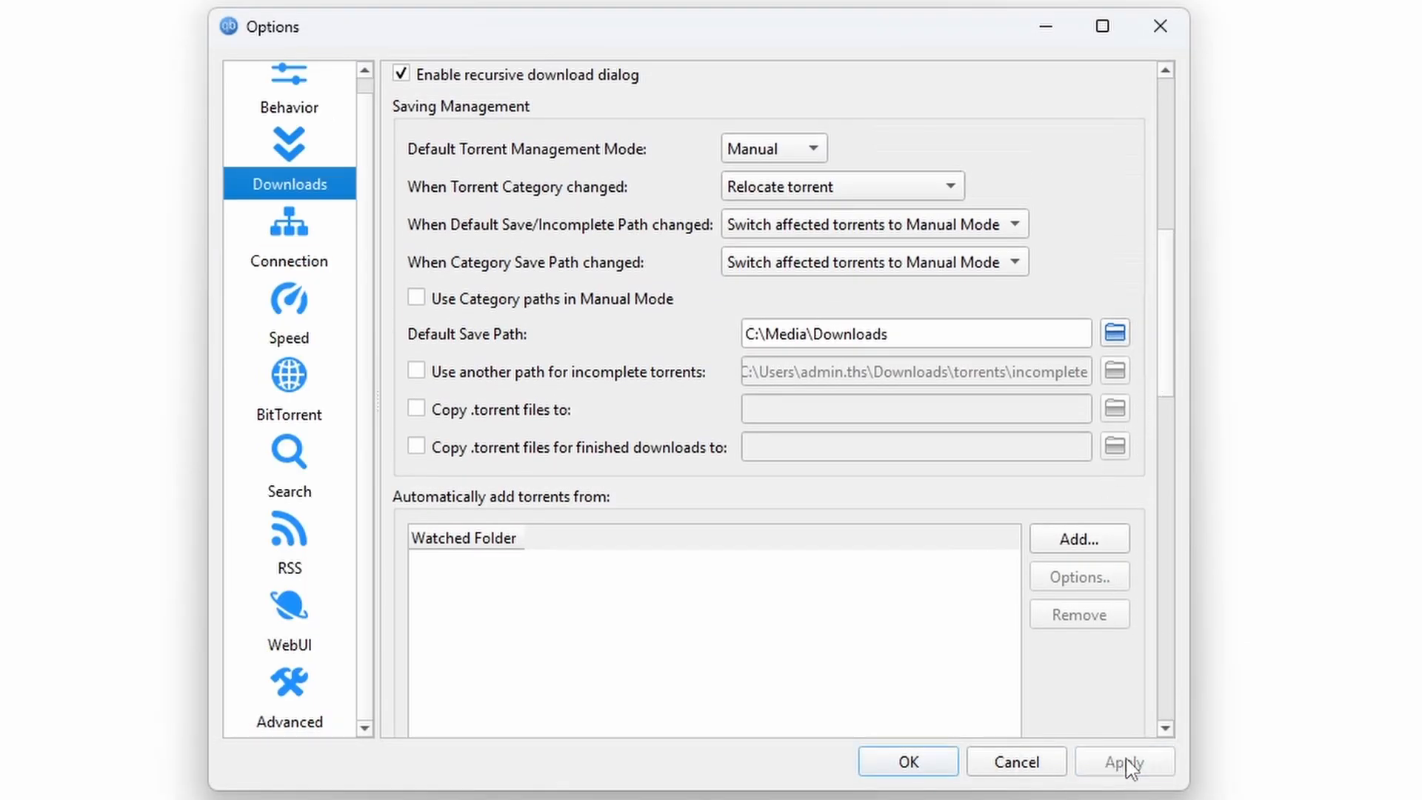
left_click(931, 767)
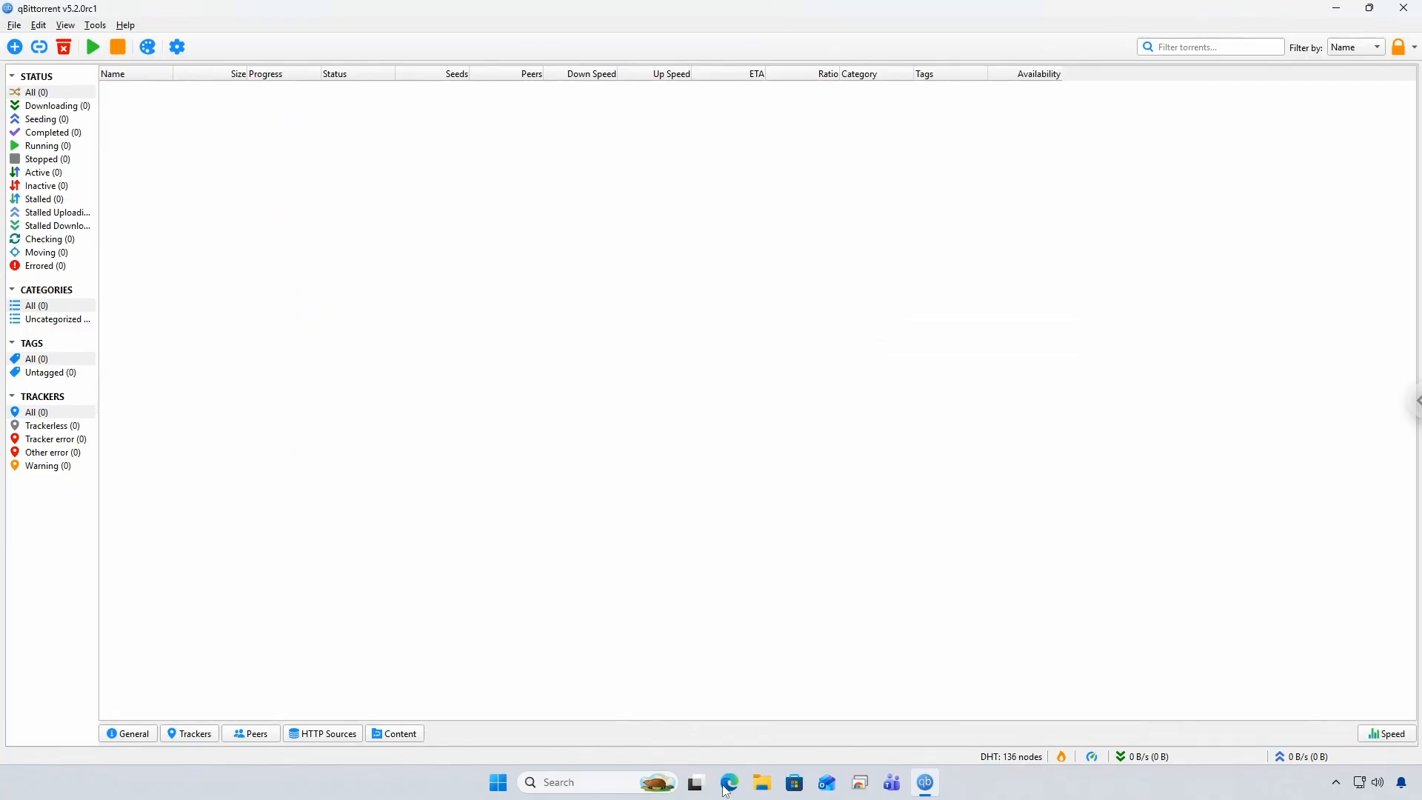
Search for radarr in Edge and go to the download section of radarr.video
left_click(728, 785)
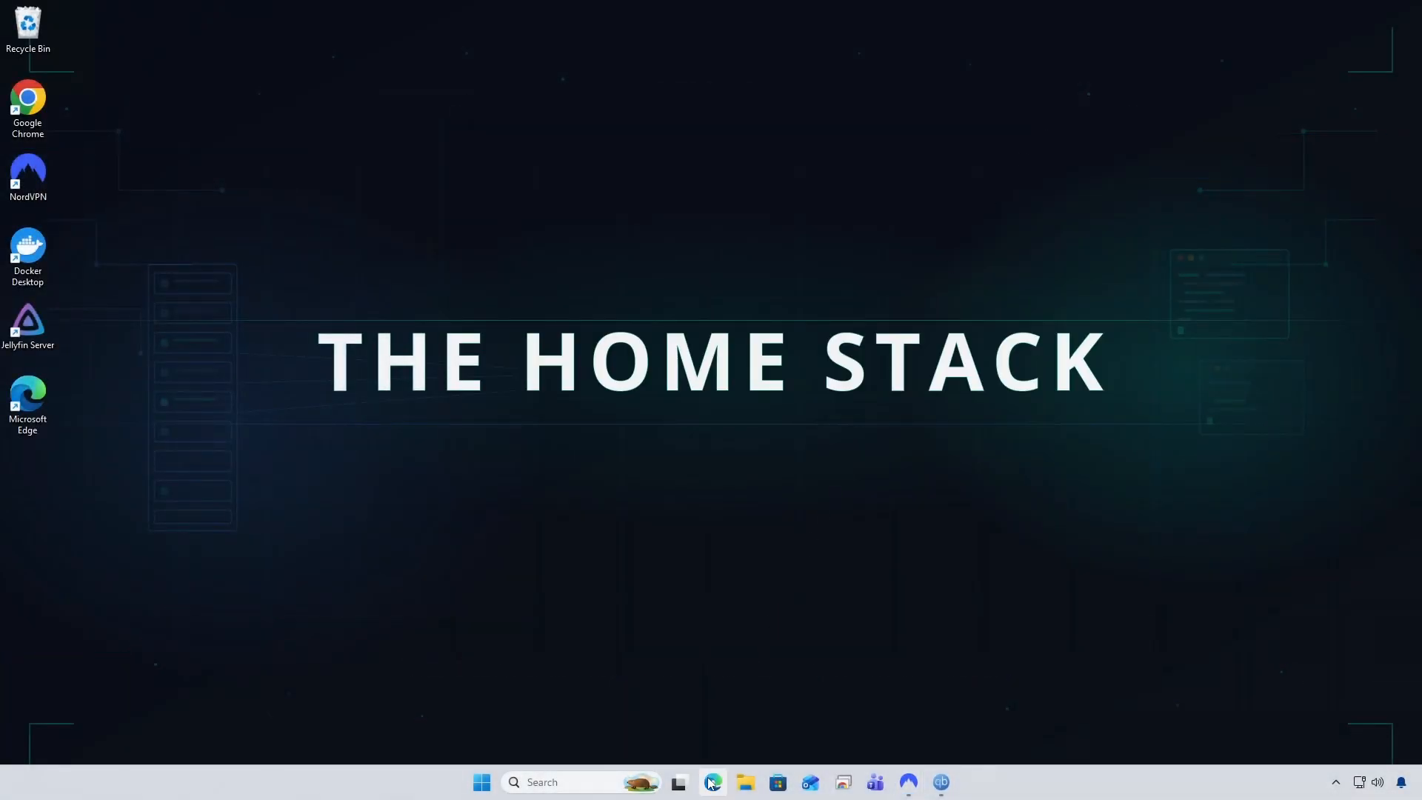
left_click(712, 783)
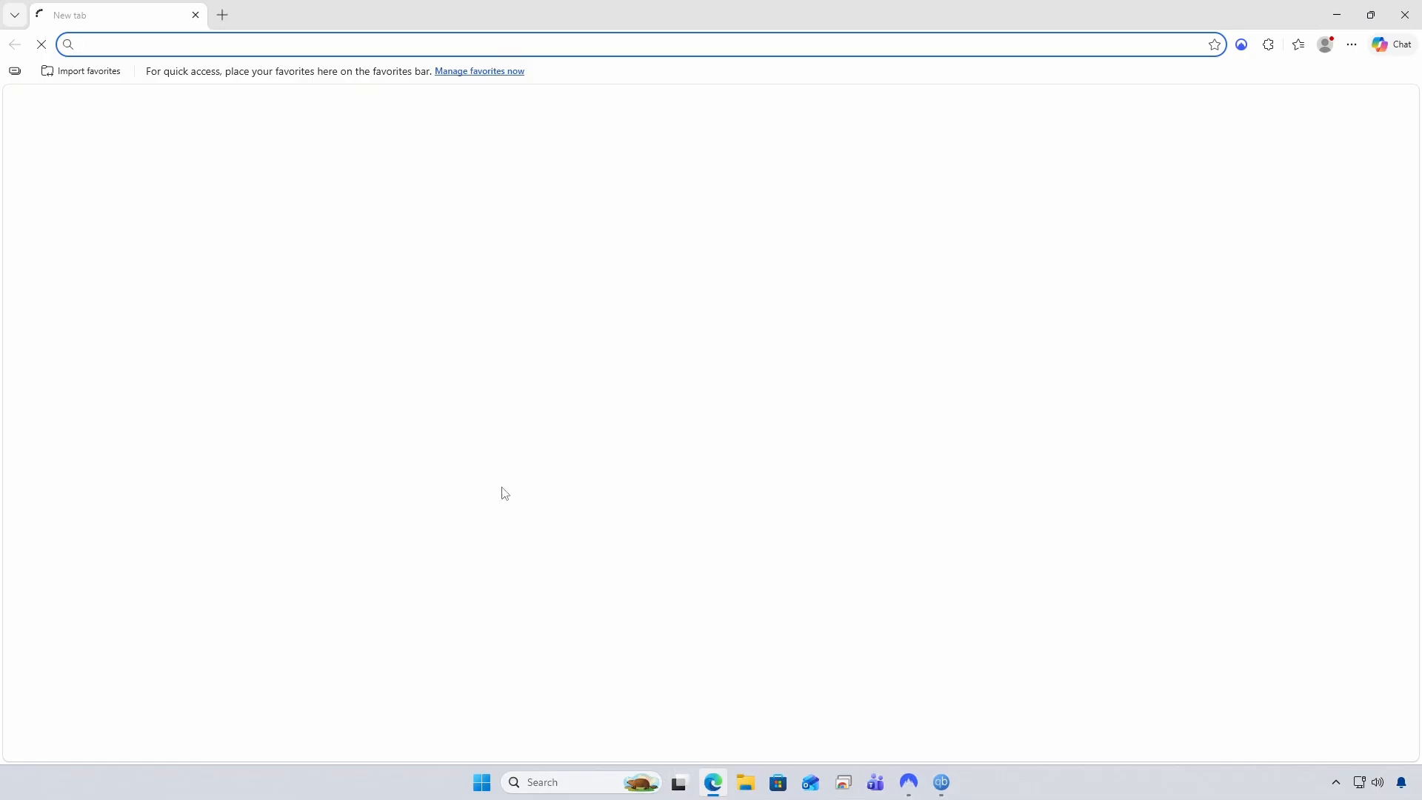
type("radar")
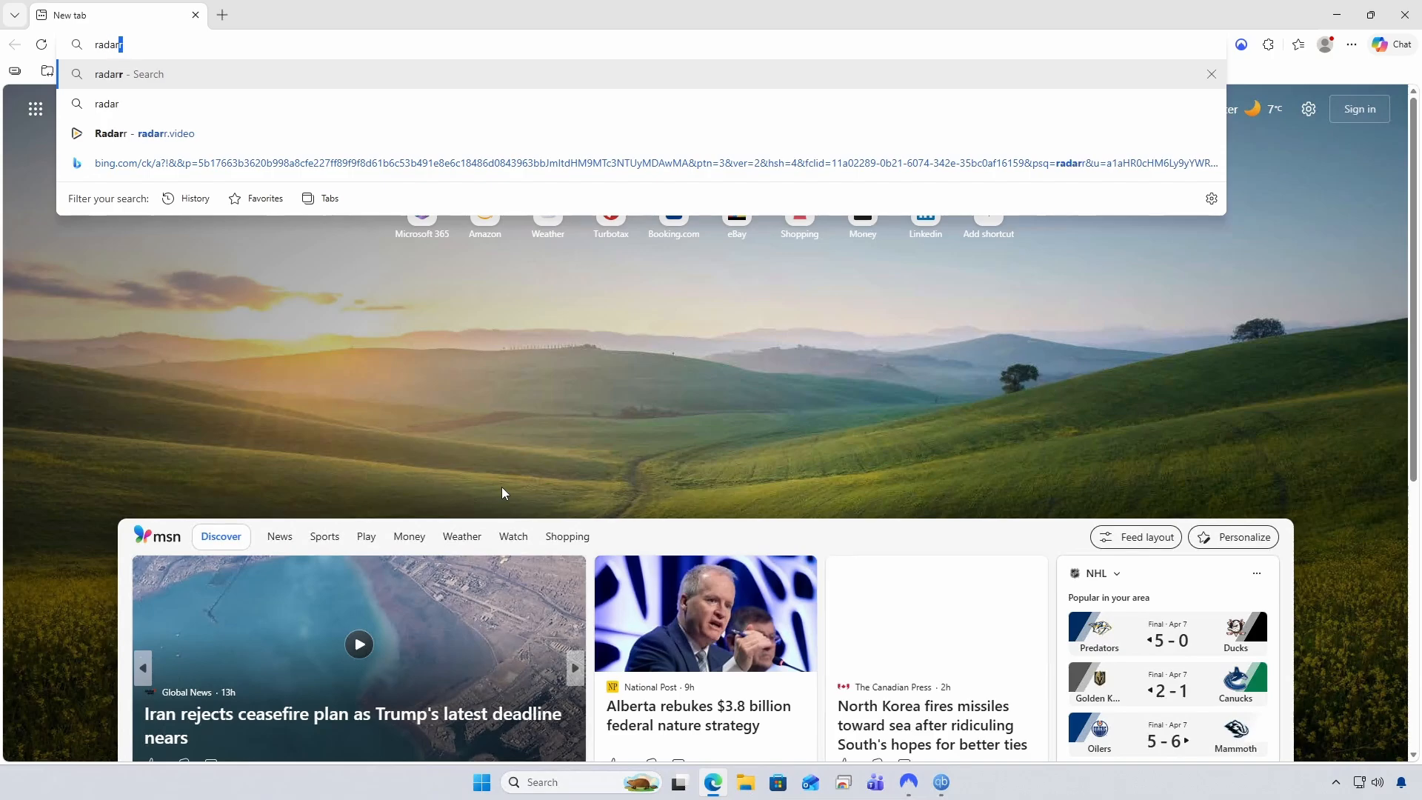
type("r")
key("Return")
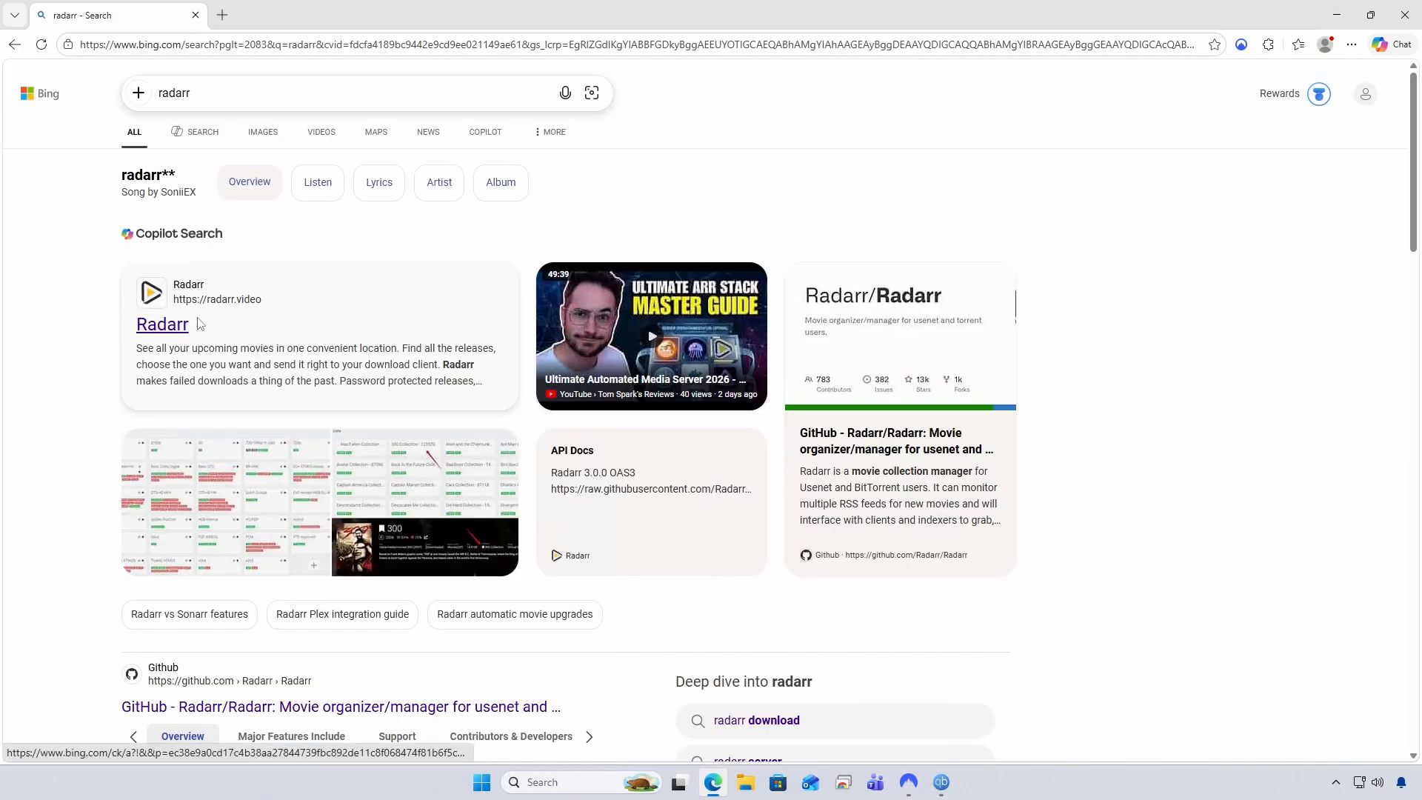
left_click(197, 324)
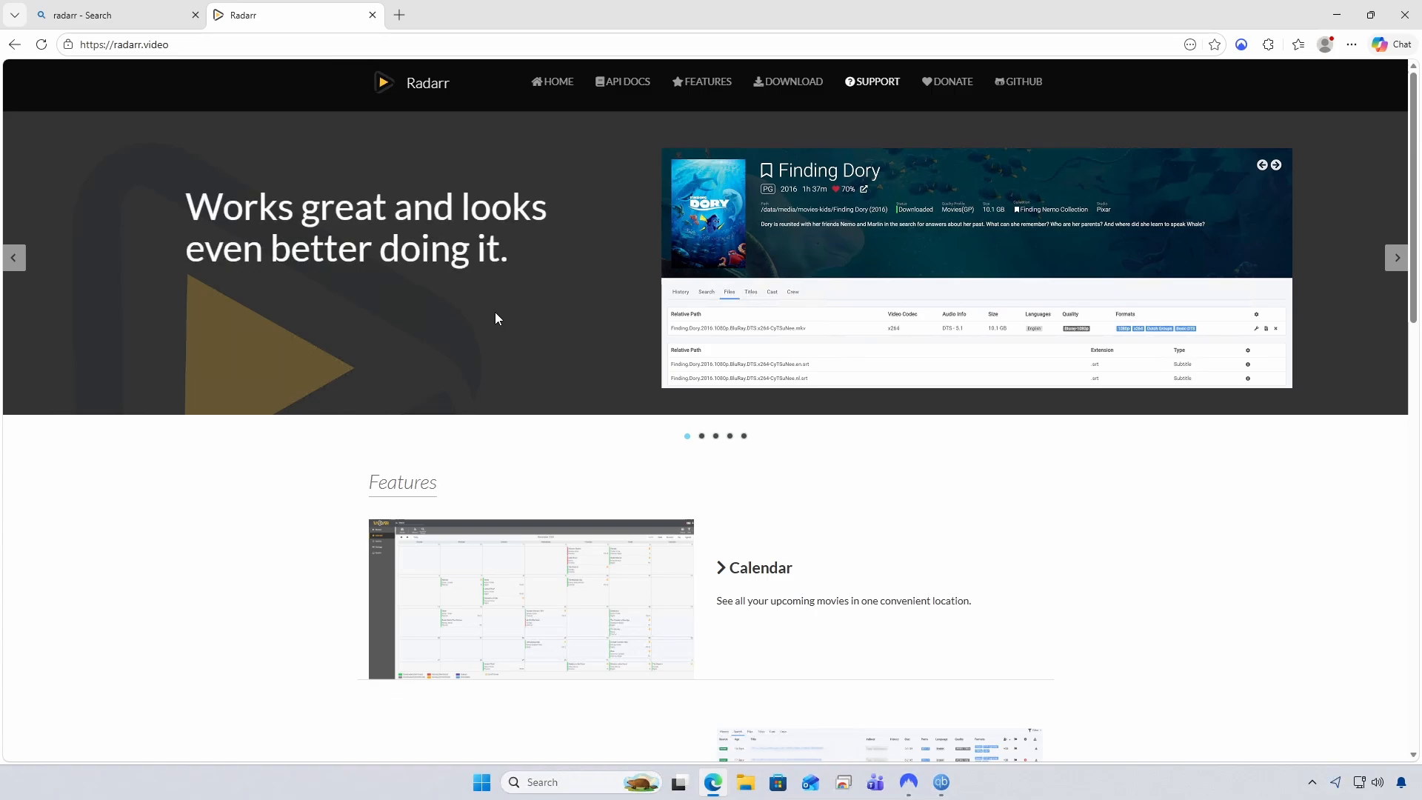
left_click(776, 83)
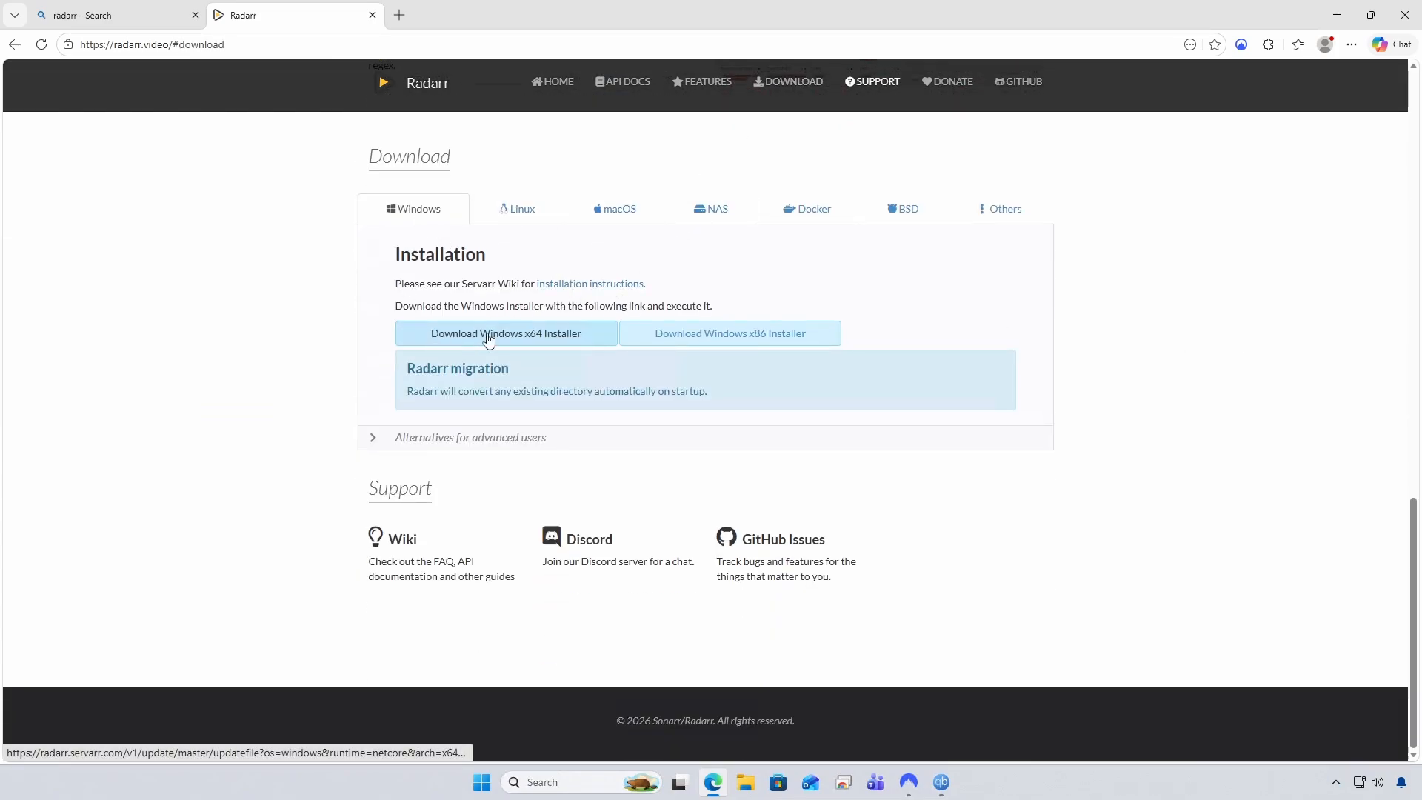
Download the Radarr Windows x64 installer, keep it despite the warning, and launch it from Downloads
left_click(517, 338)
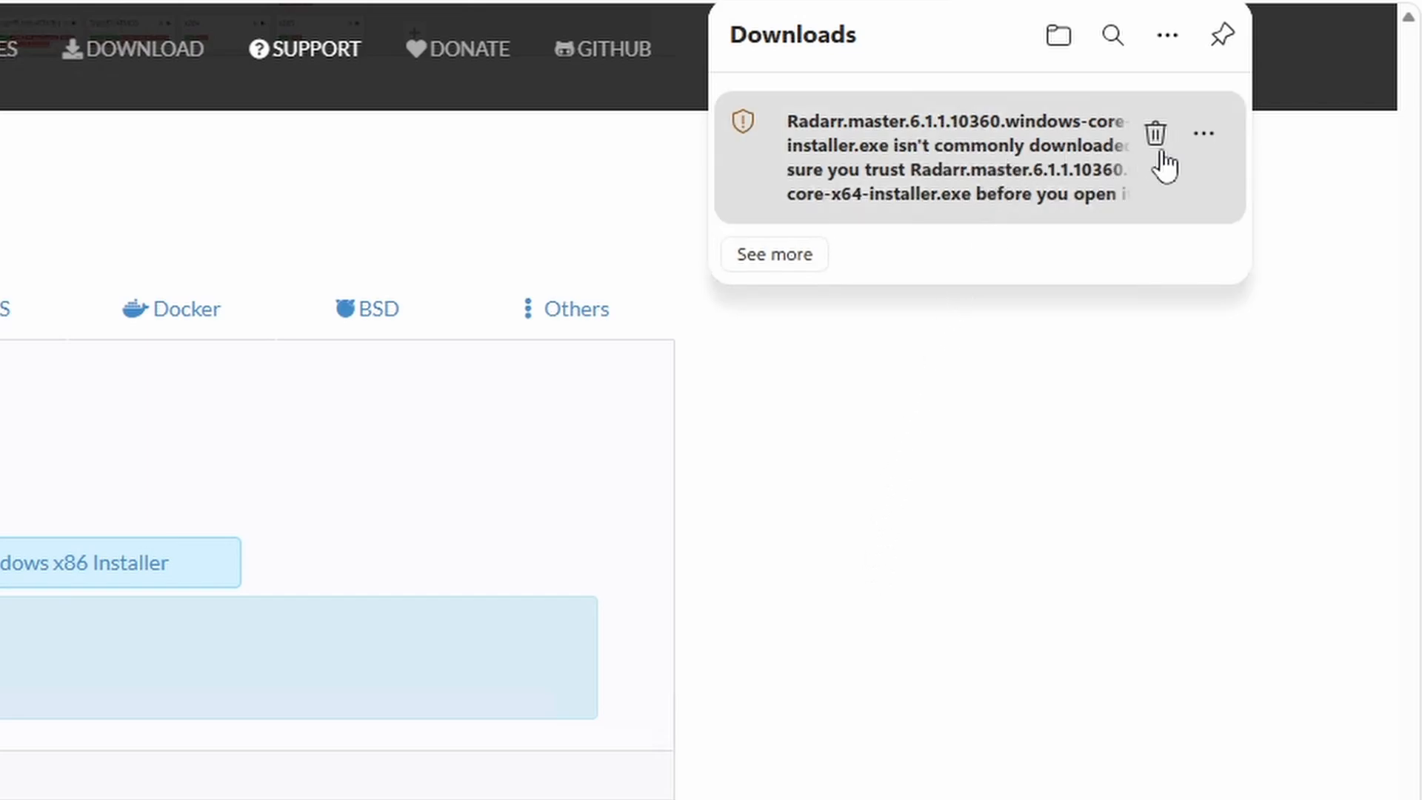
left_click(1205, 134)
left_click(1218, 222)
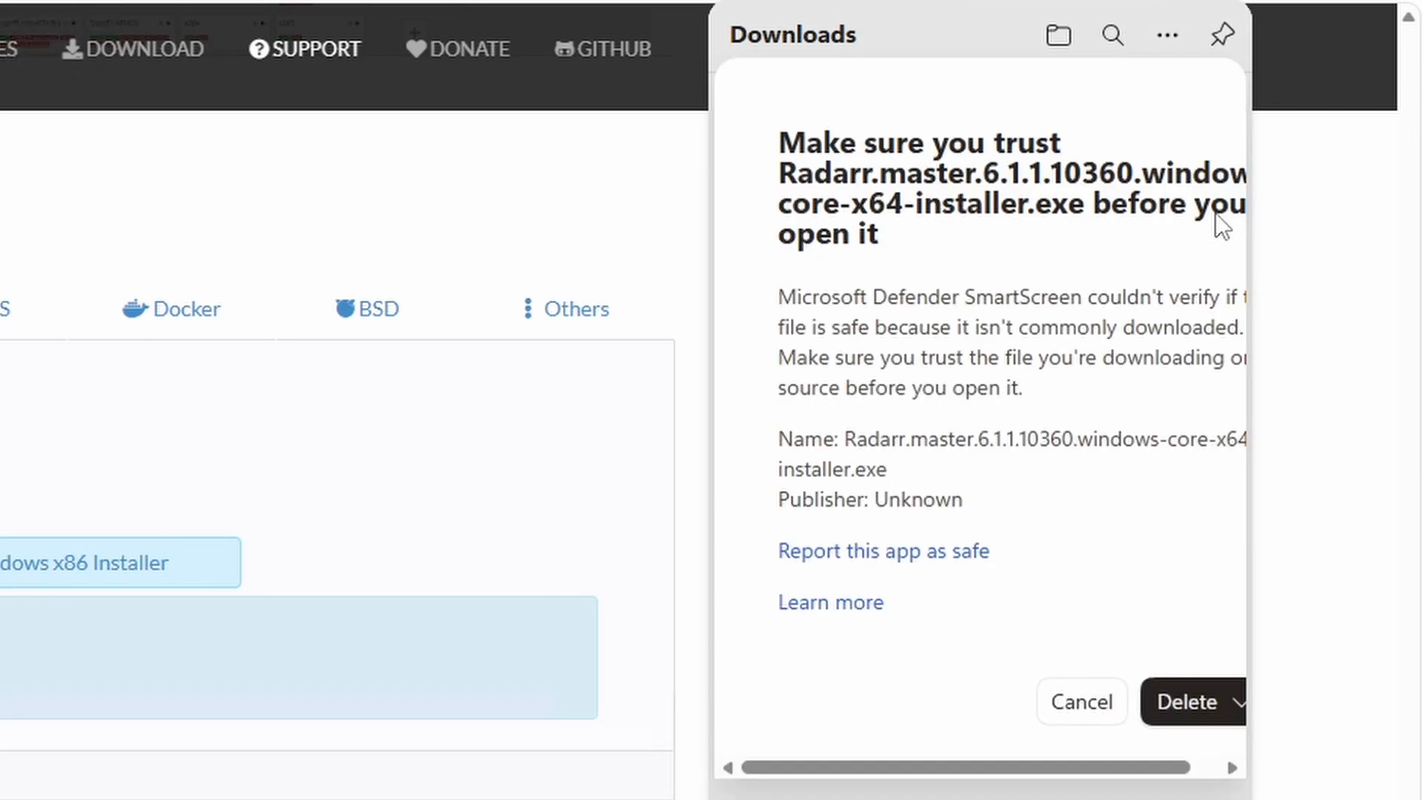
left_click(1235, 704)
left_click(1203, 754)
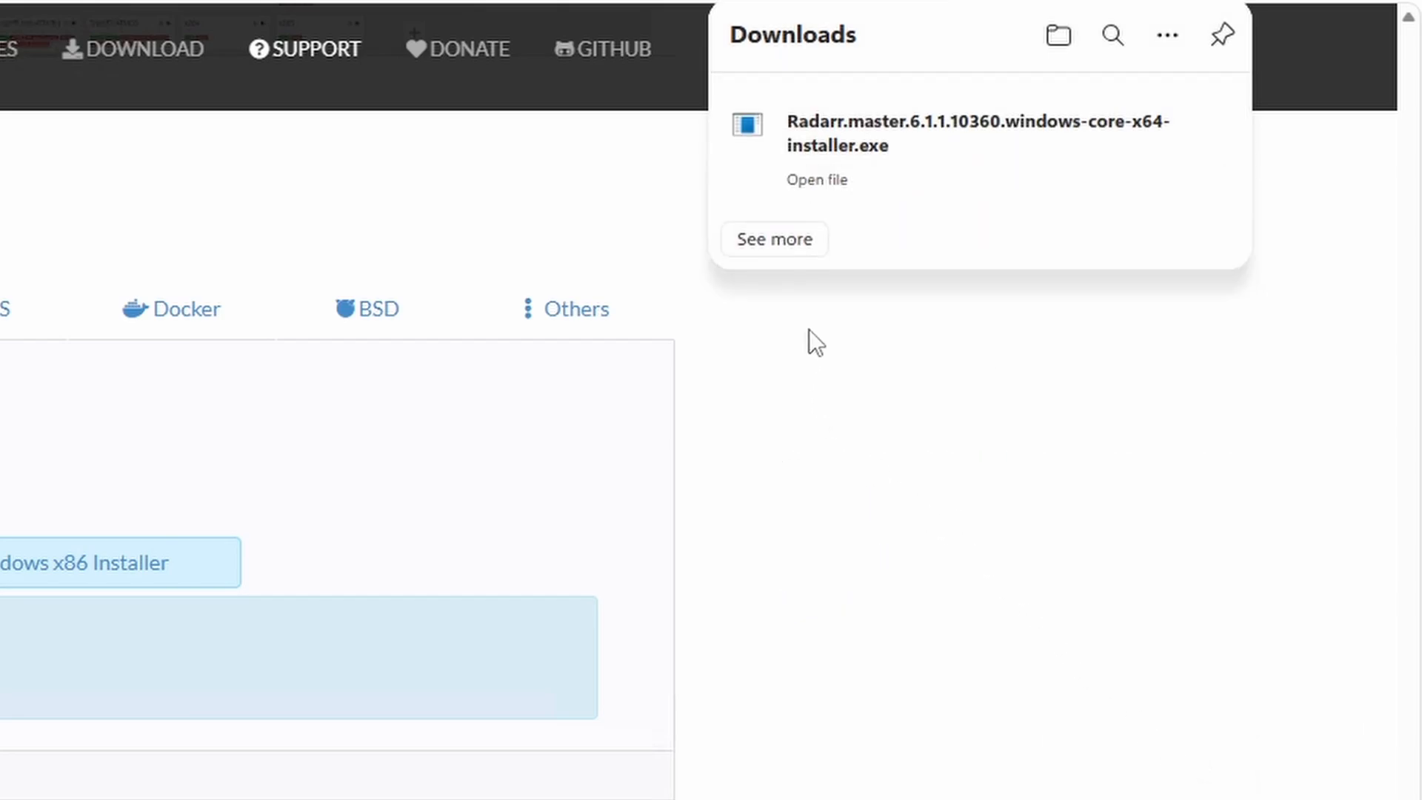
mouse_move(902, 165)
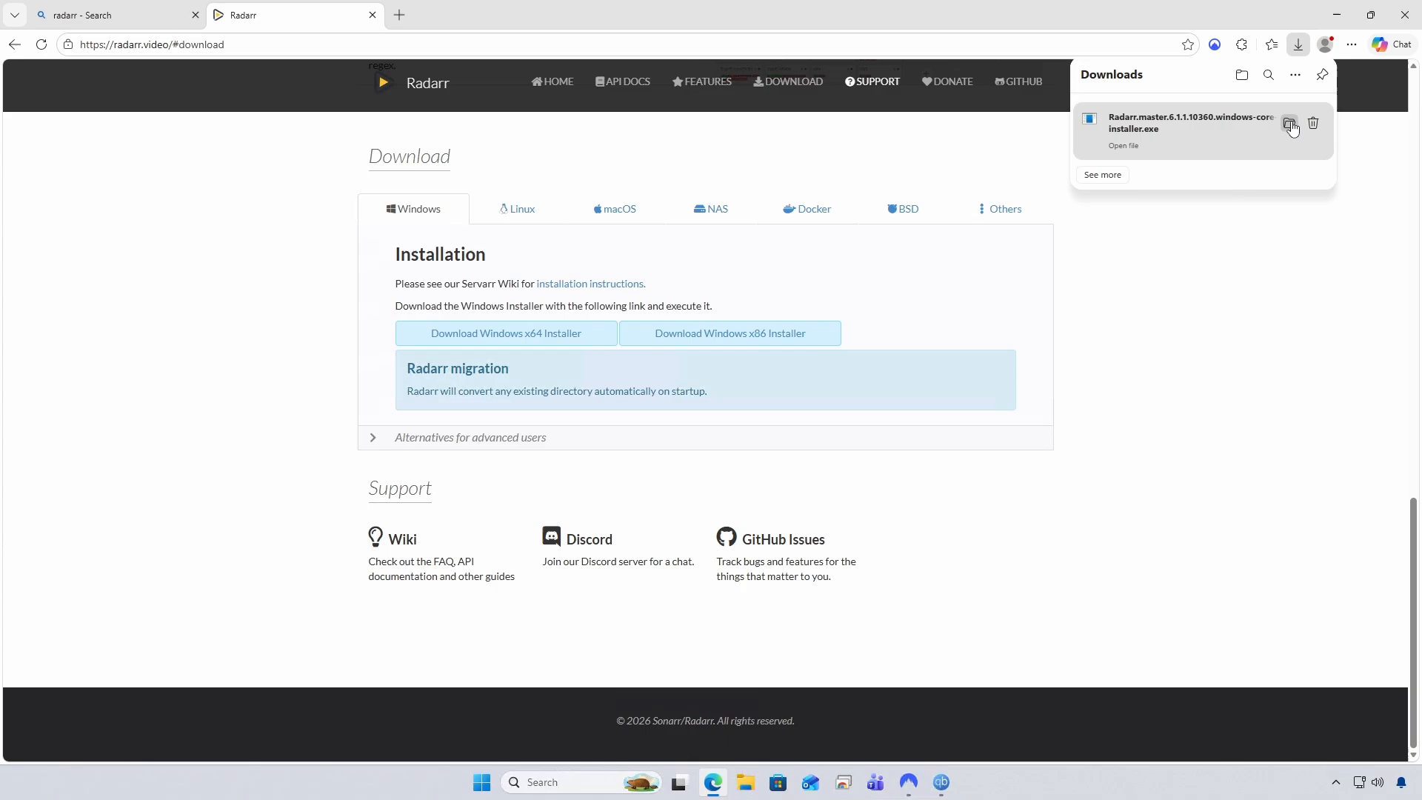
left_click(1290, 124)
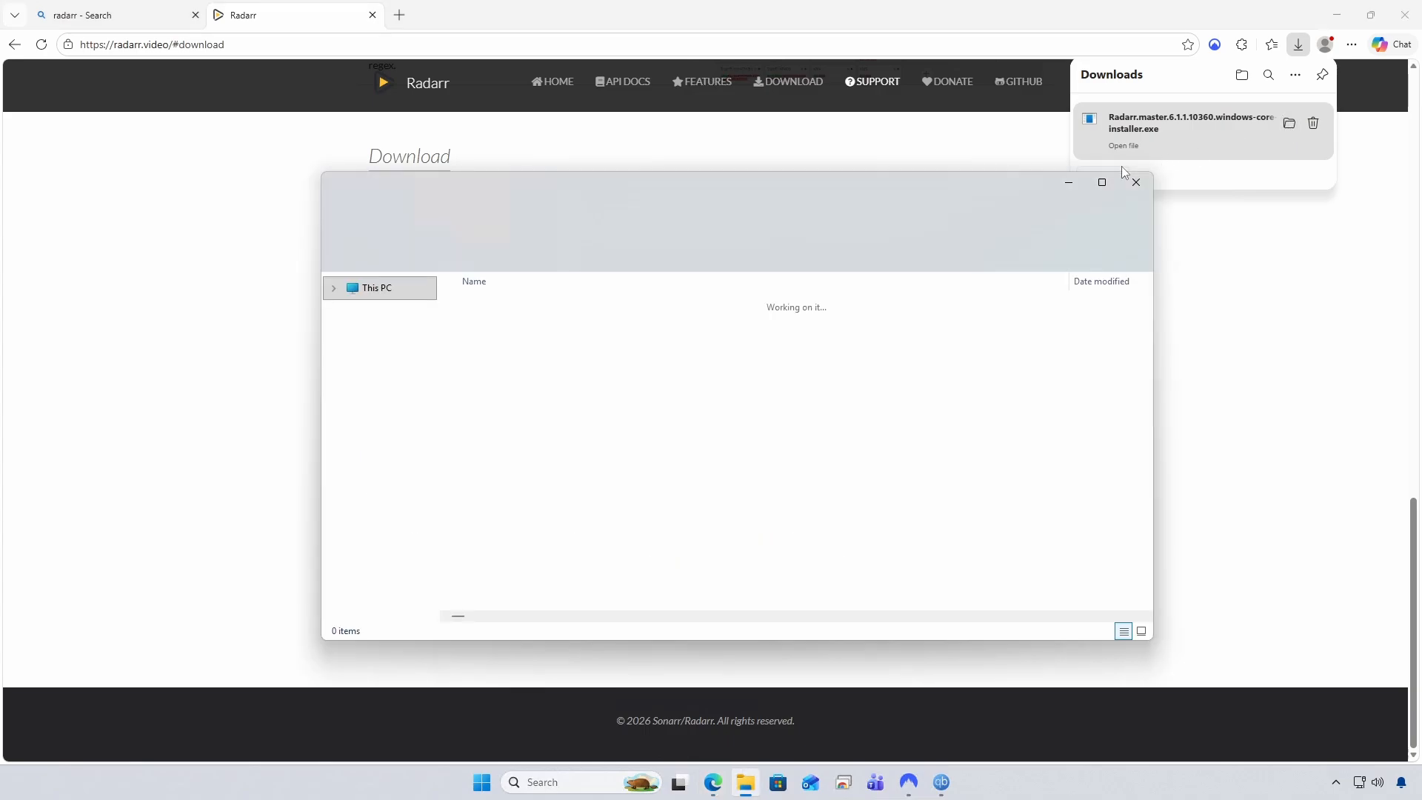
double_click(192, 154)
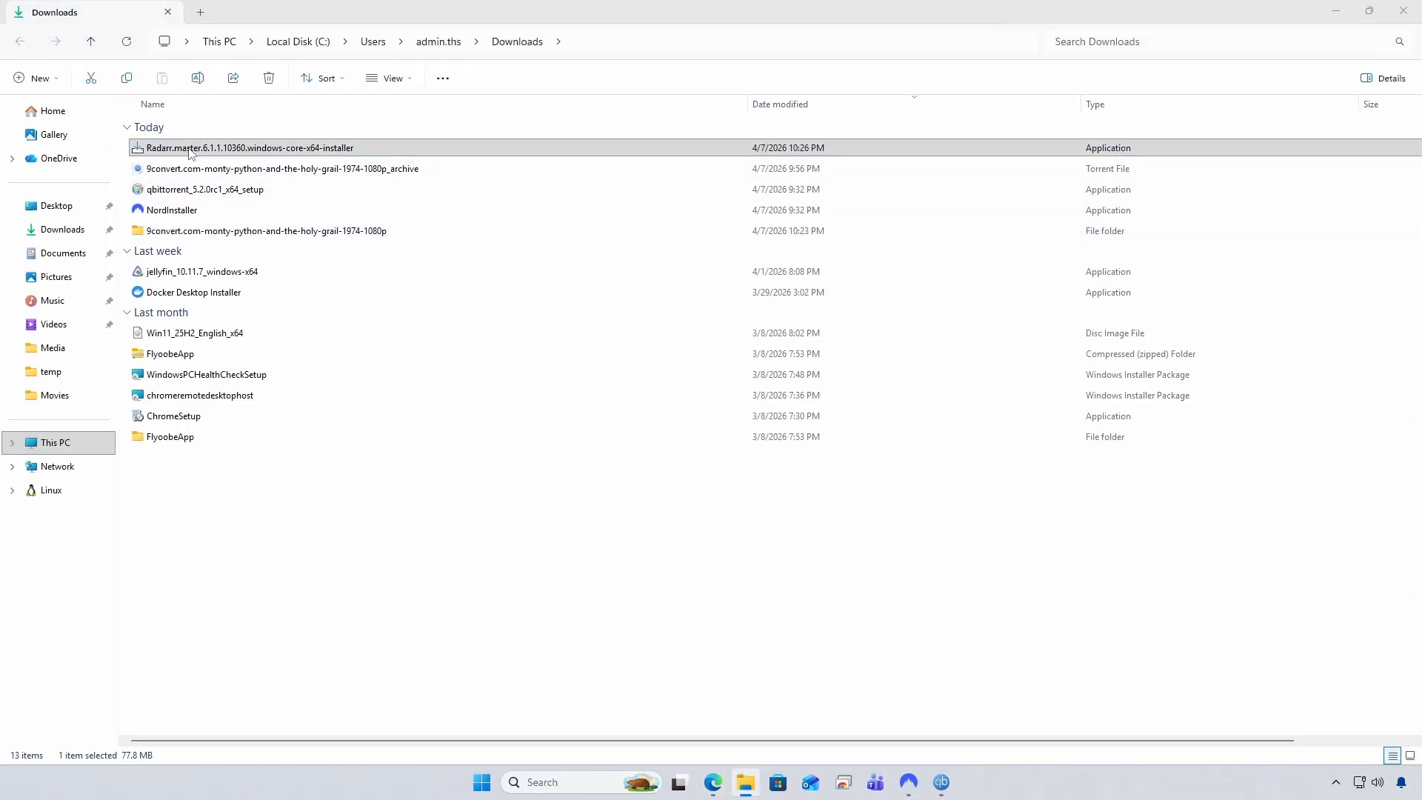
Install Radarr 6.1.1 with the Install Windows Service option and finish setup
left_click(1404, 11)
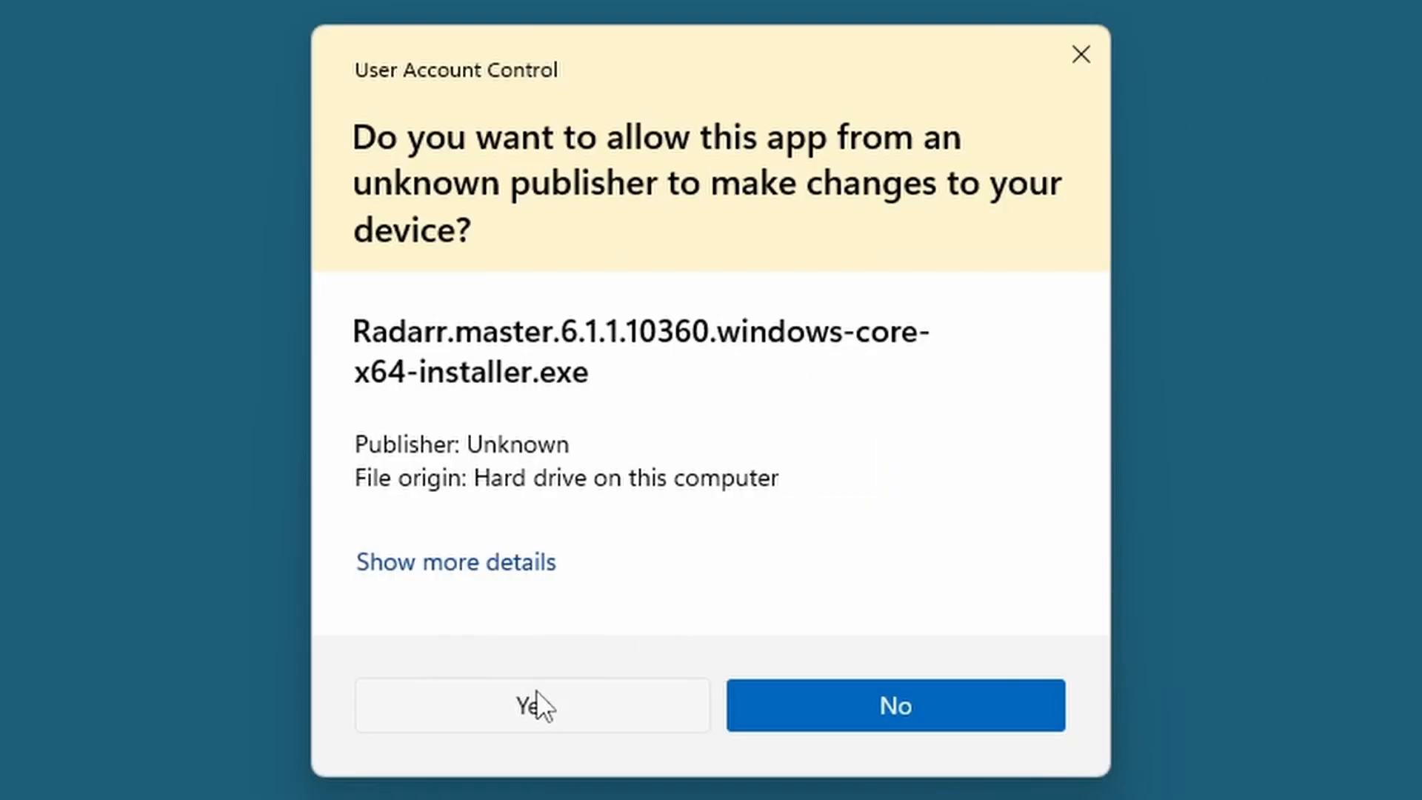
left_click(537, 692)
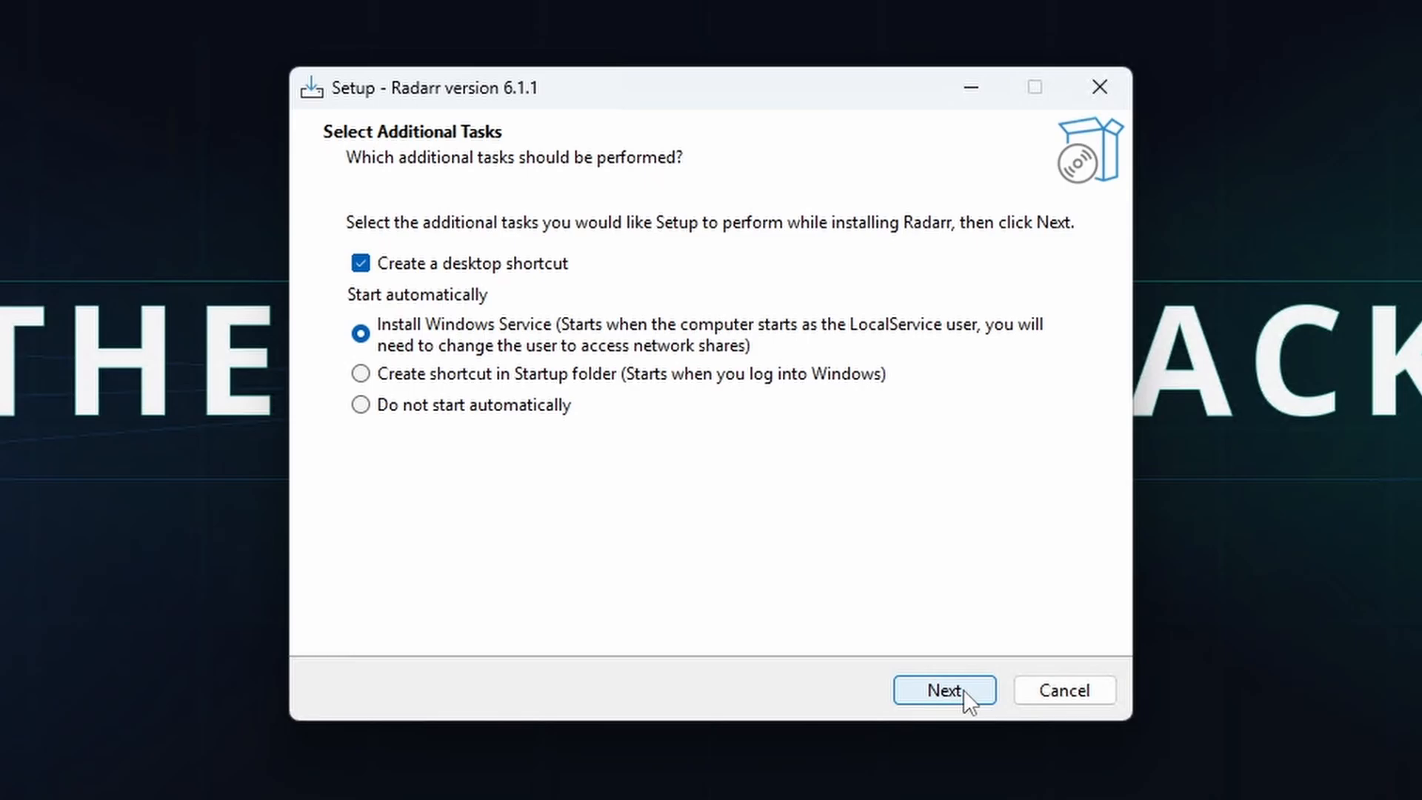
left_click(842, 534)
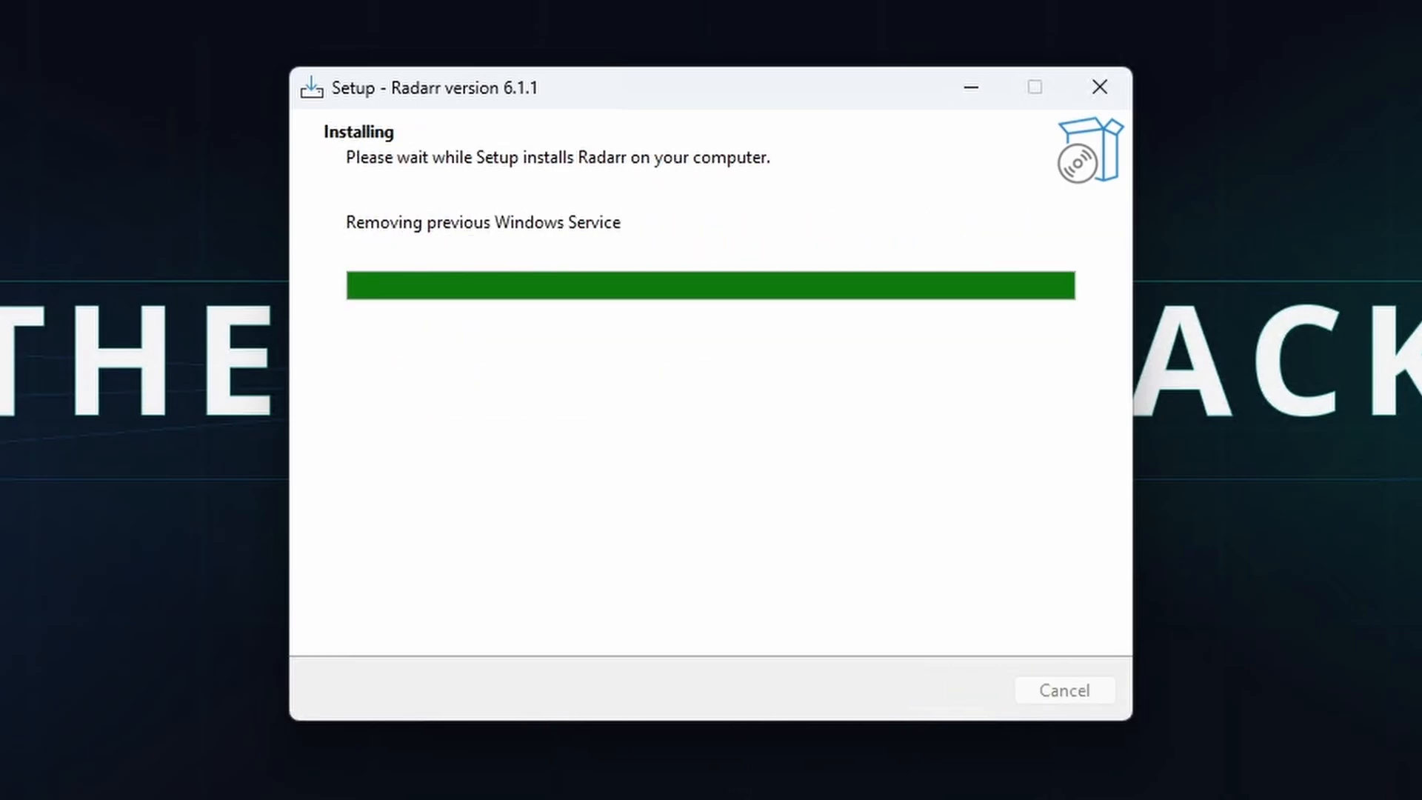
left_click(946, 691)
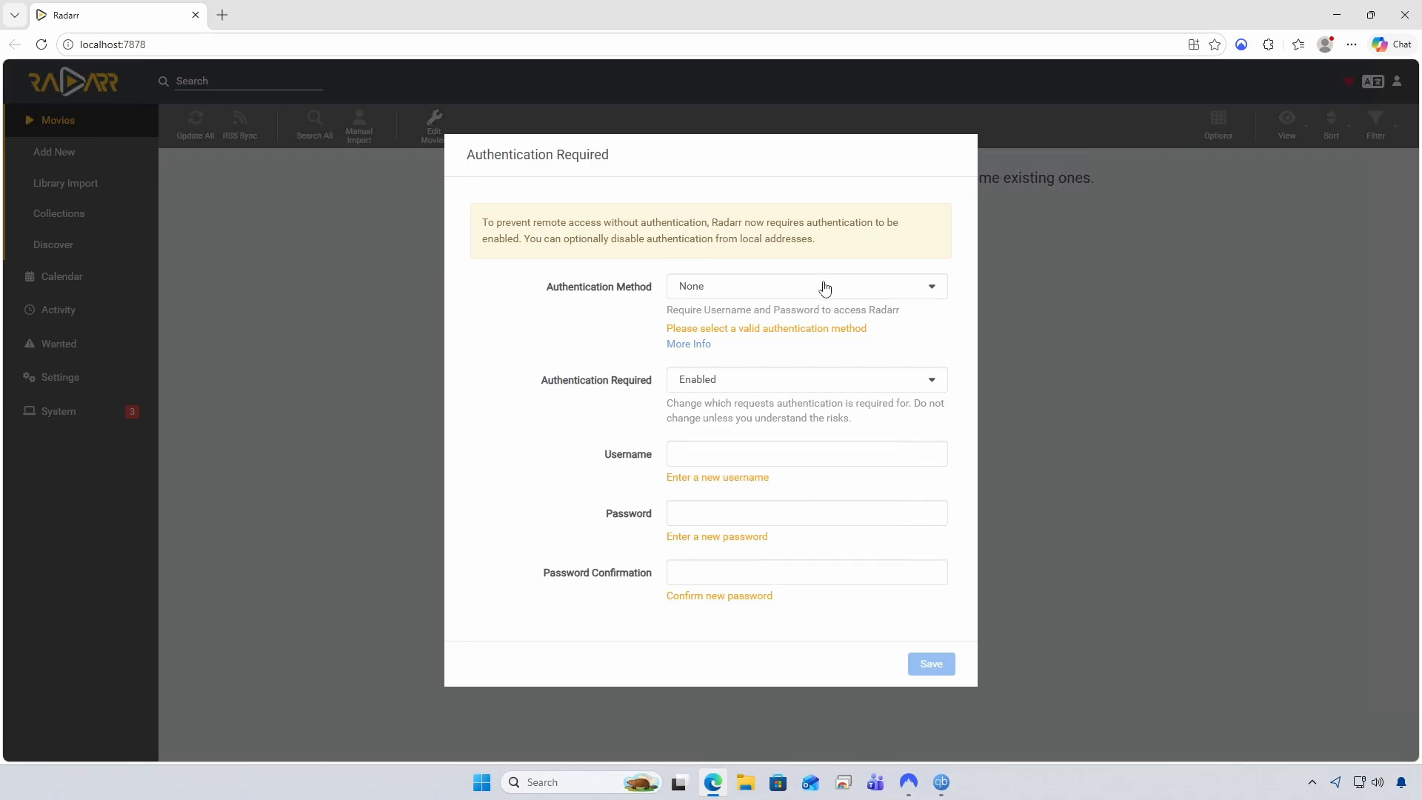
Choose Forms (Login Page) authentication, required for all addresses
left_click(825, 288)
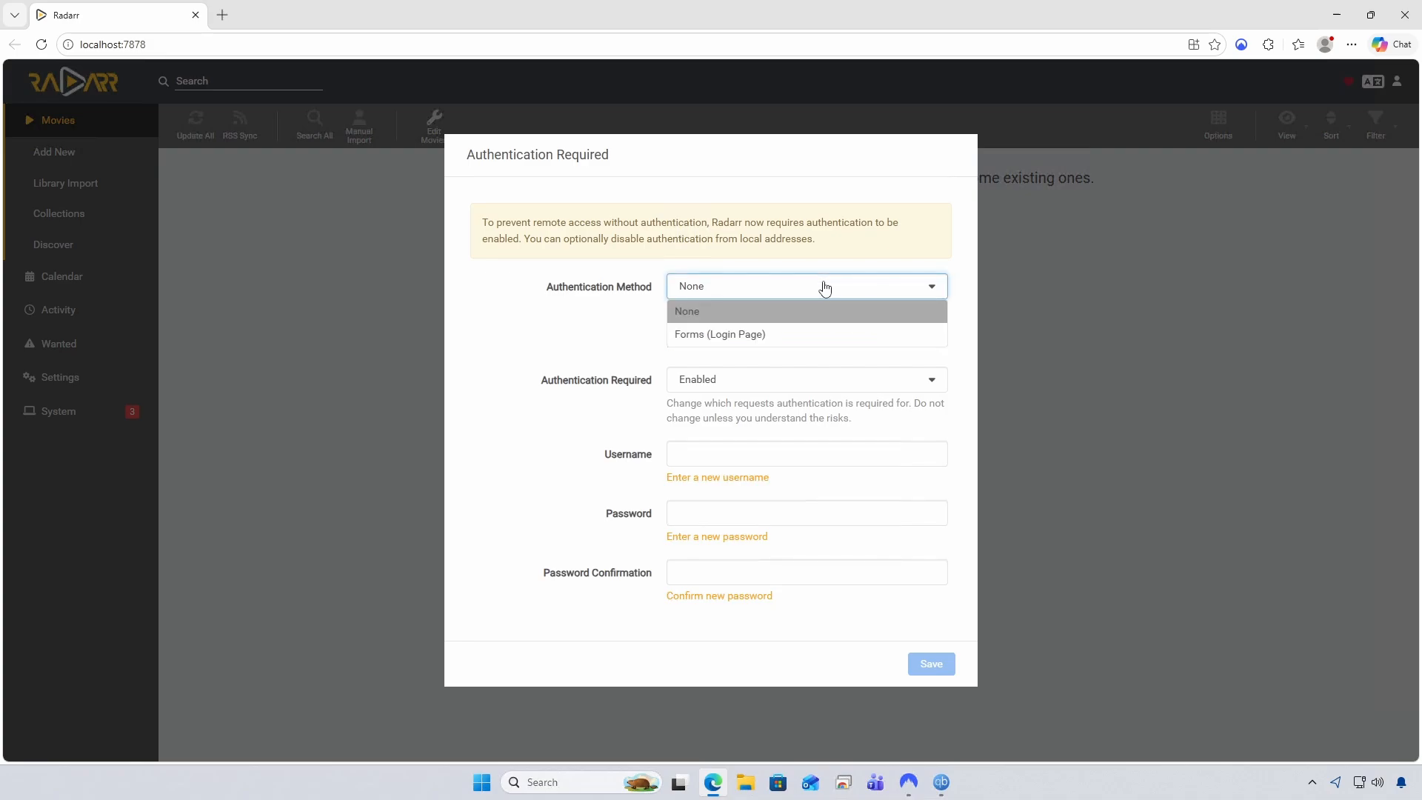
left_click(700, 337)
left_click(768, 382)
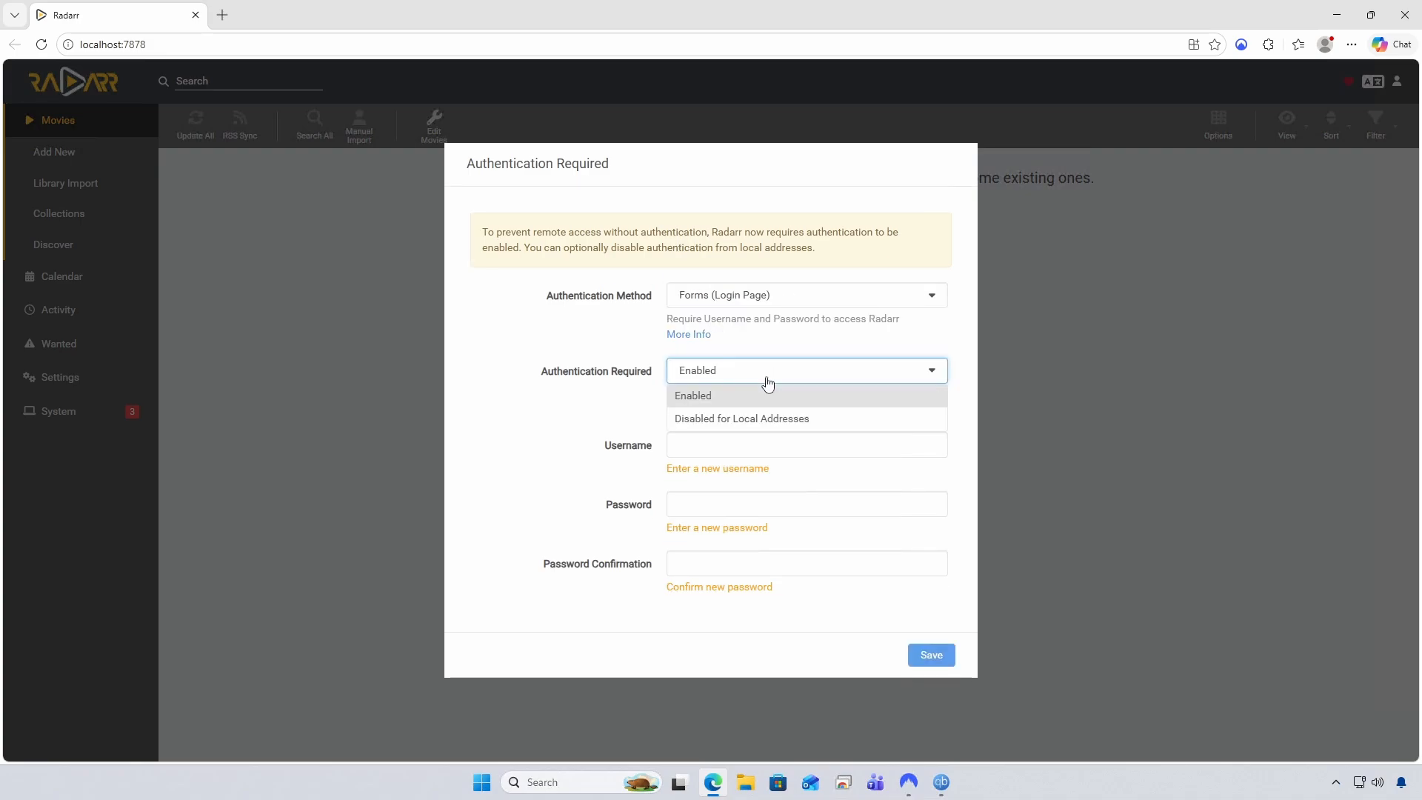
left_click(786, 352)
Enter a username, fill both password fields with a generated password, and save
left_click(734, 443)
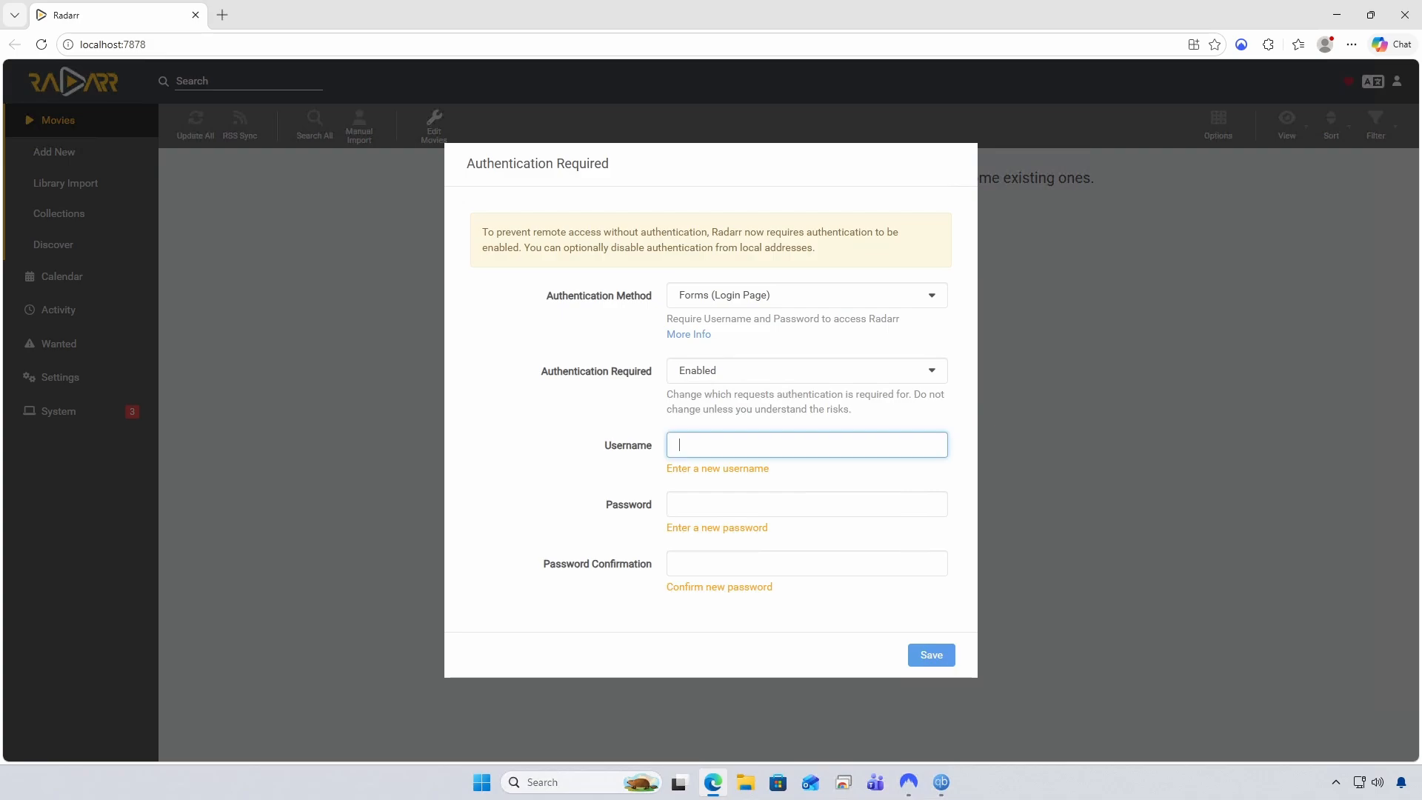
type("ths")
type("999")
key("Tab")
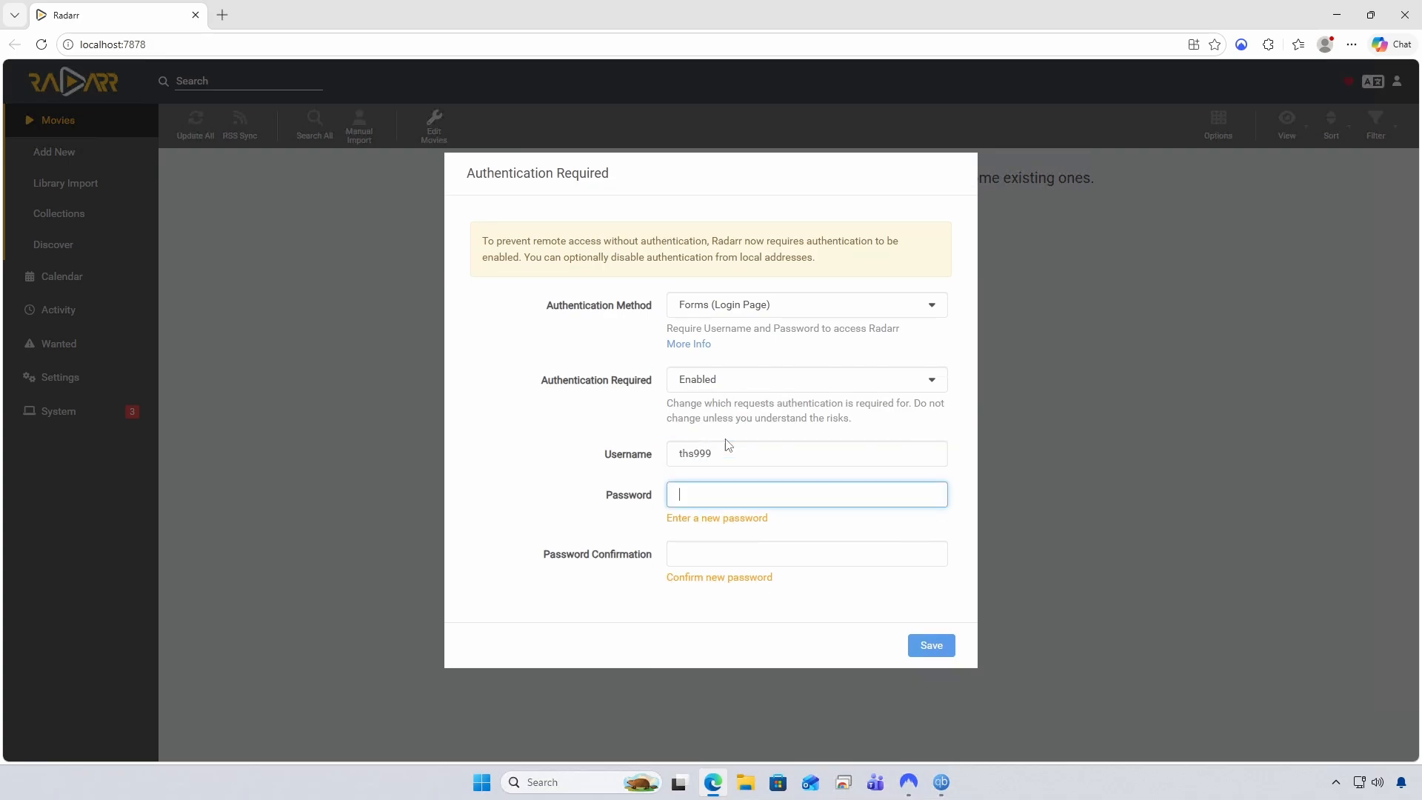
key("Tab")
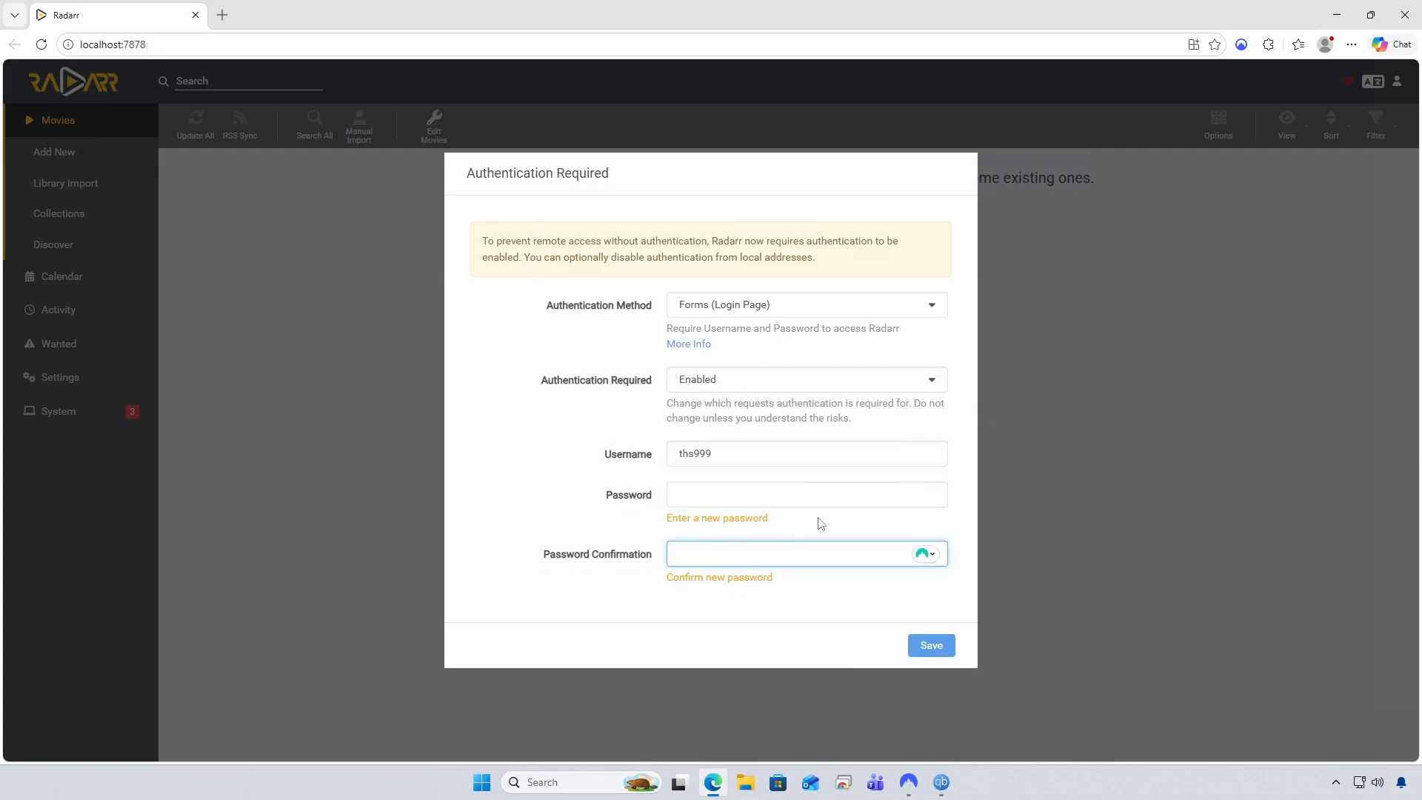
left_click(929, 557)
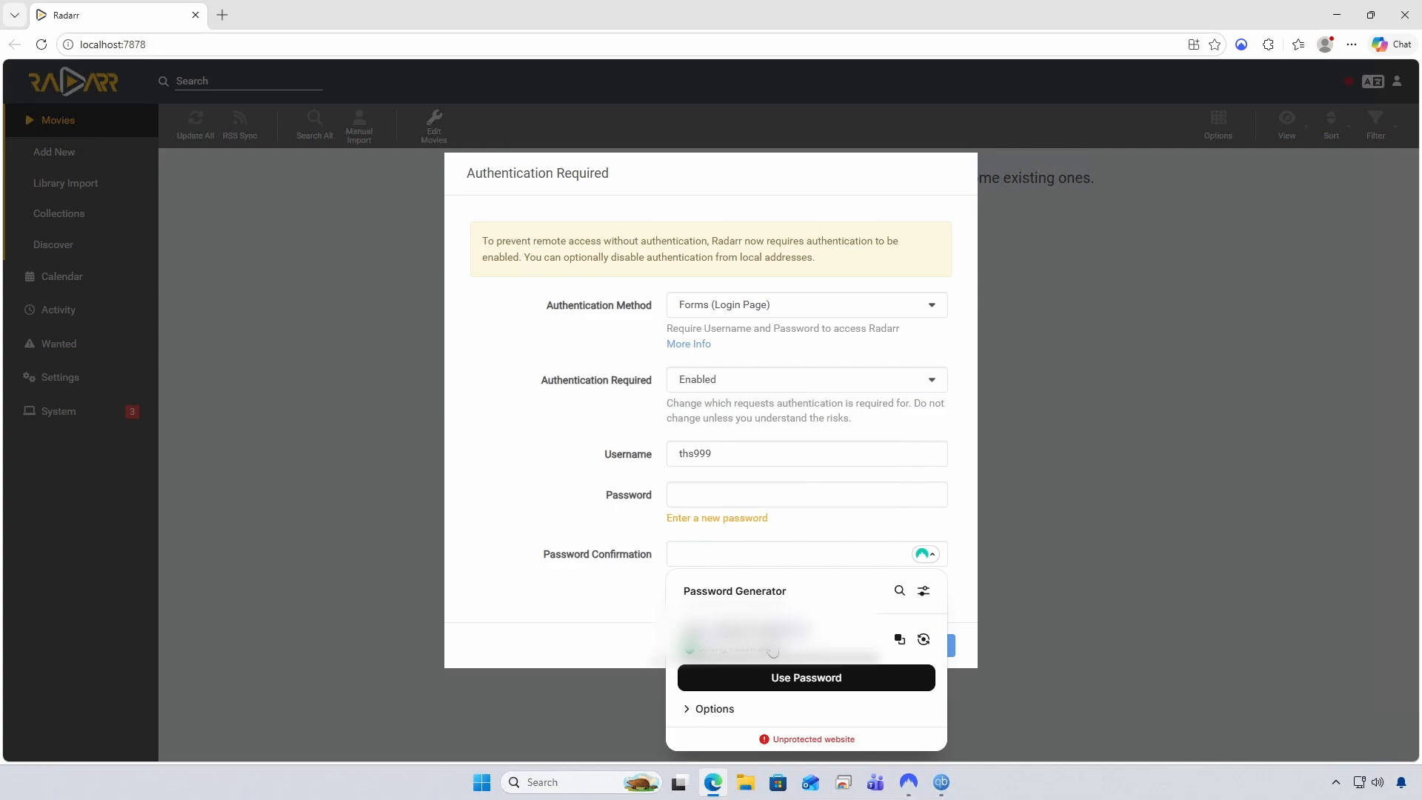
left_click(780, 677)
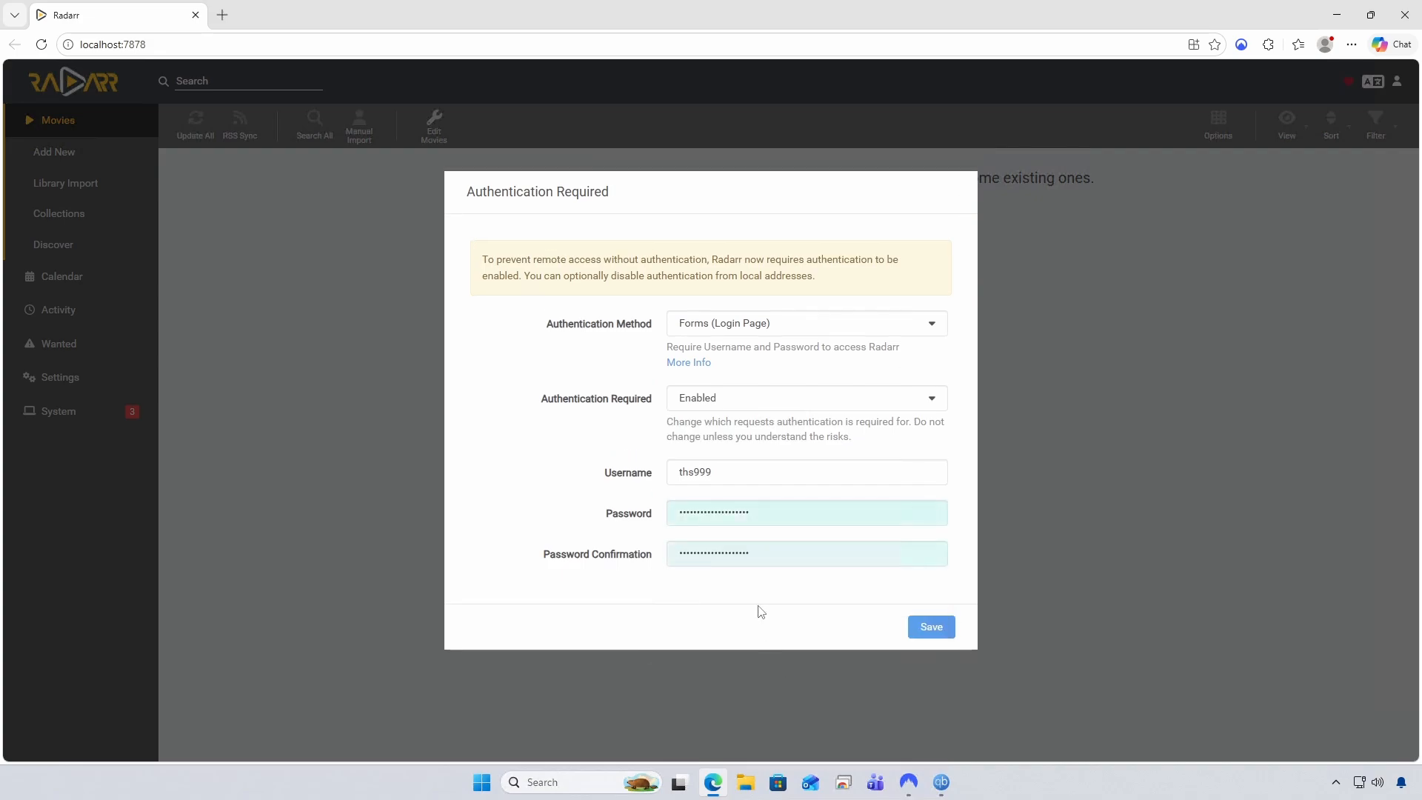
left_click(946, 629)
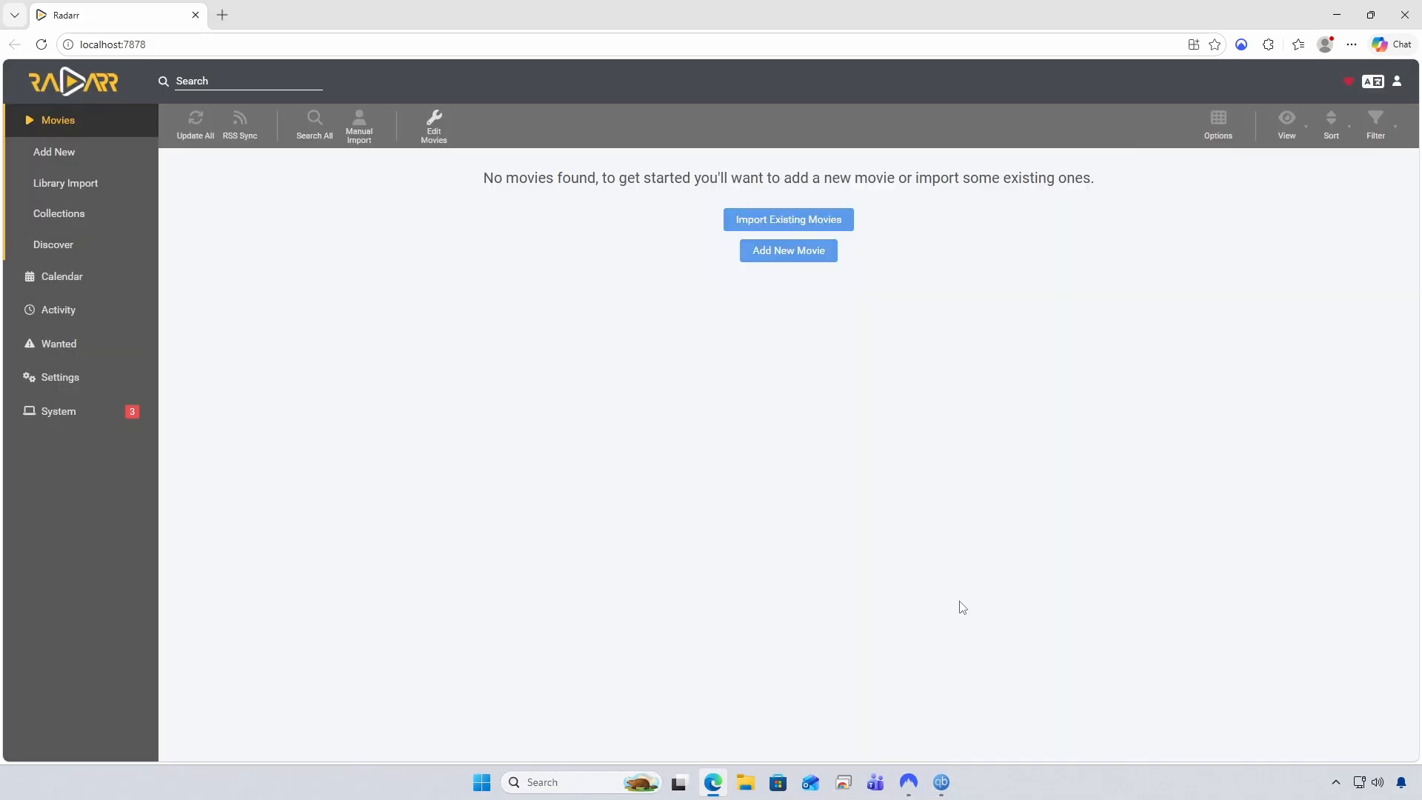
Add C:\Media\Movies as Radarr's root folder via Import Existing Movies
left_click(756, 223)
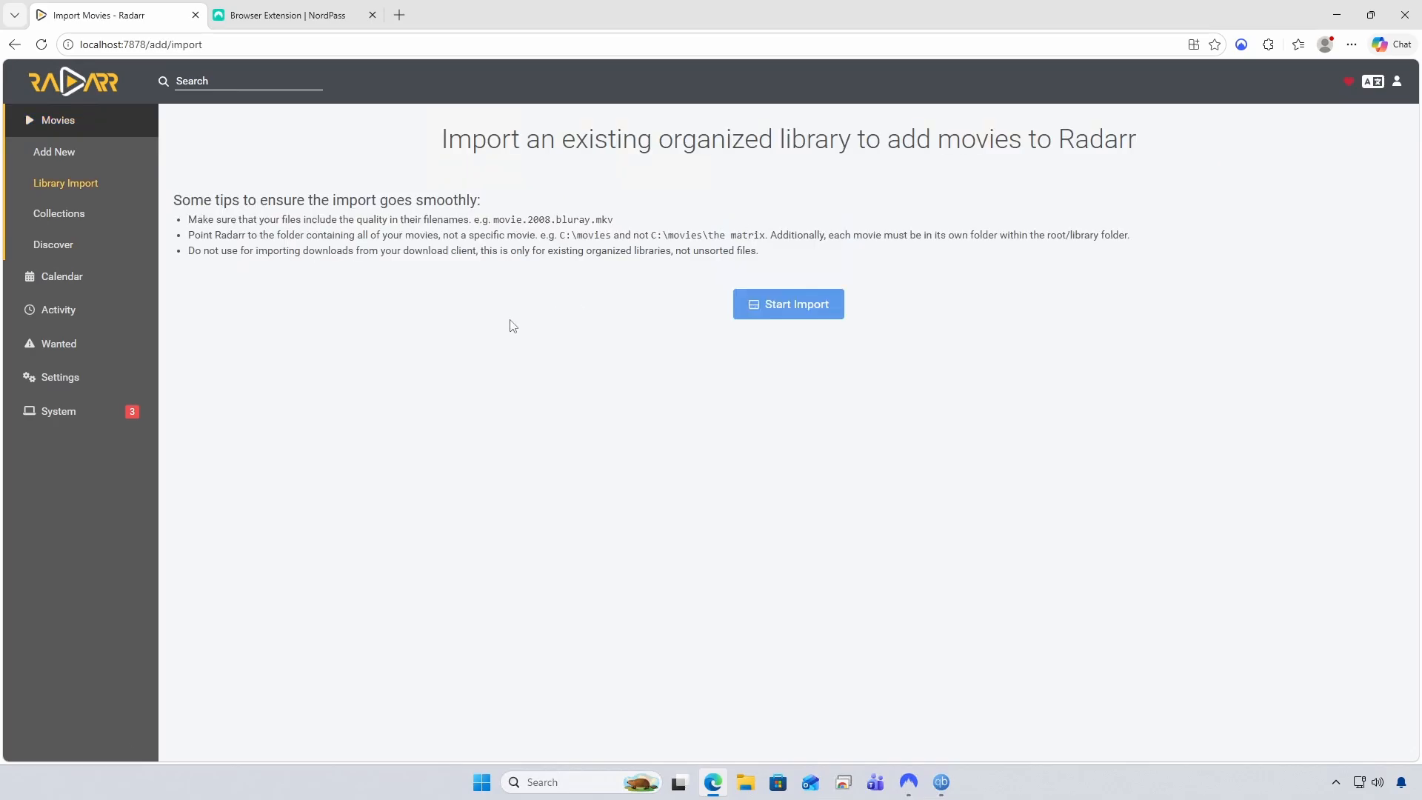
left_click(778, 318)
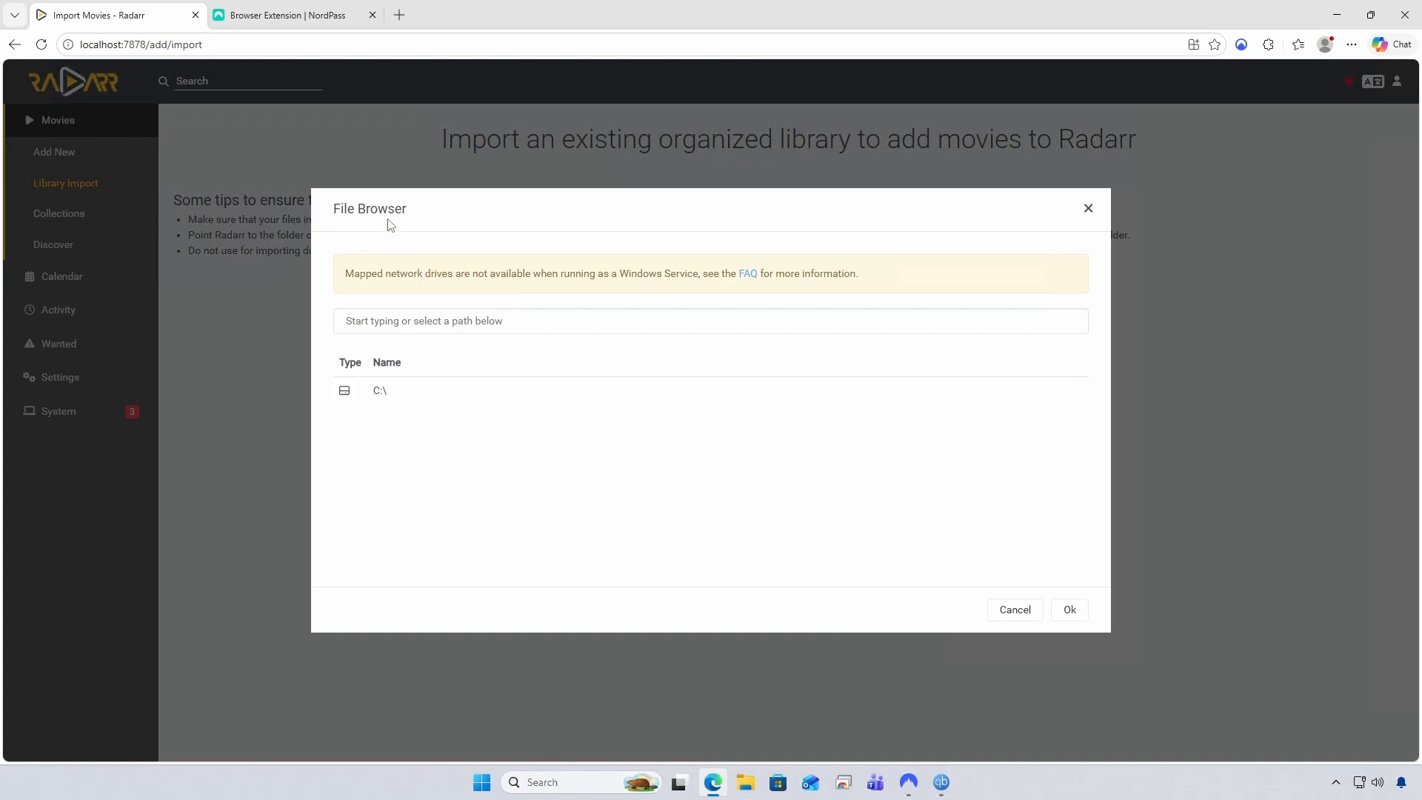
left_click(378, 393)
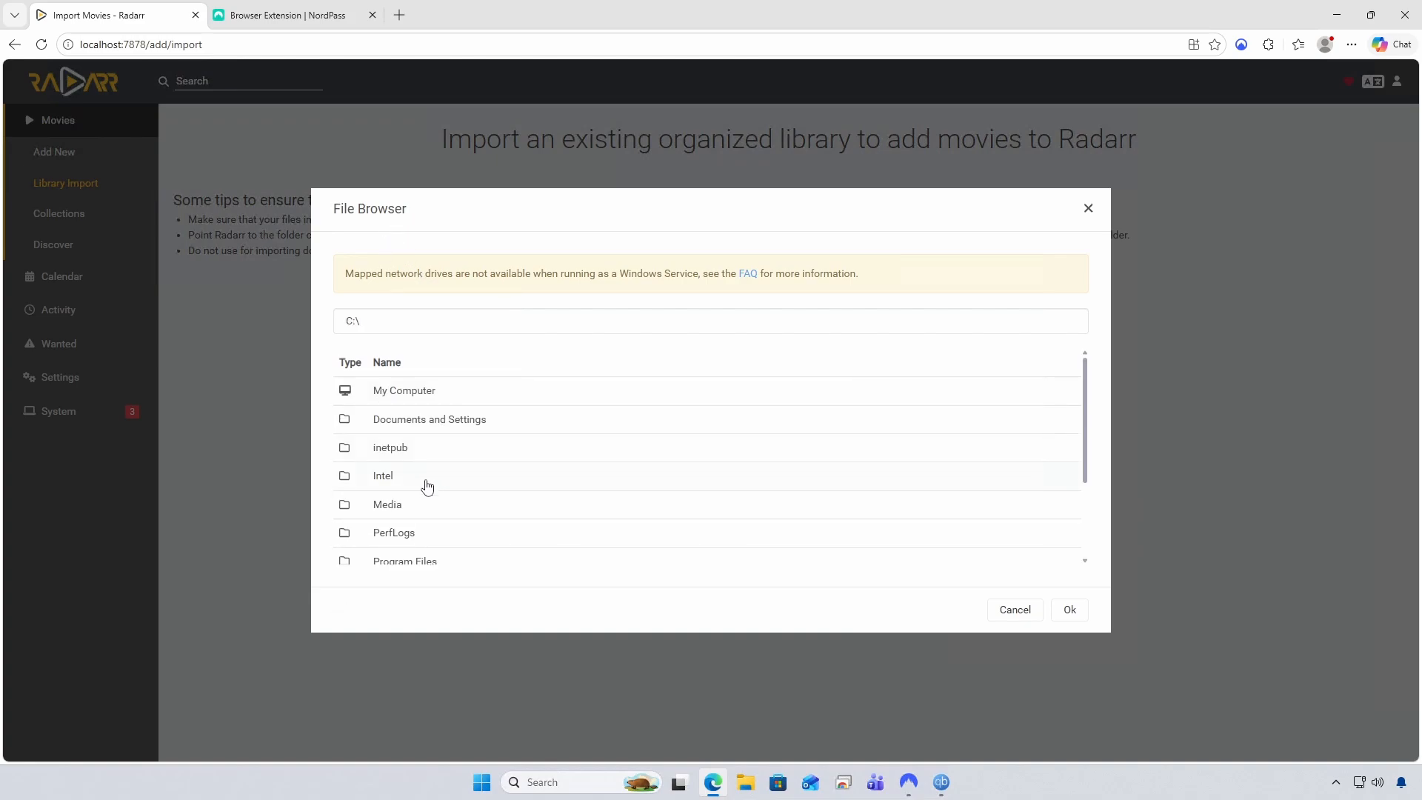
left_click(400, 507)
left_click(390, 447)
left_click(1070, 611)
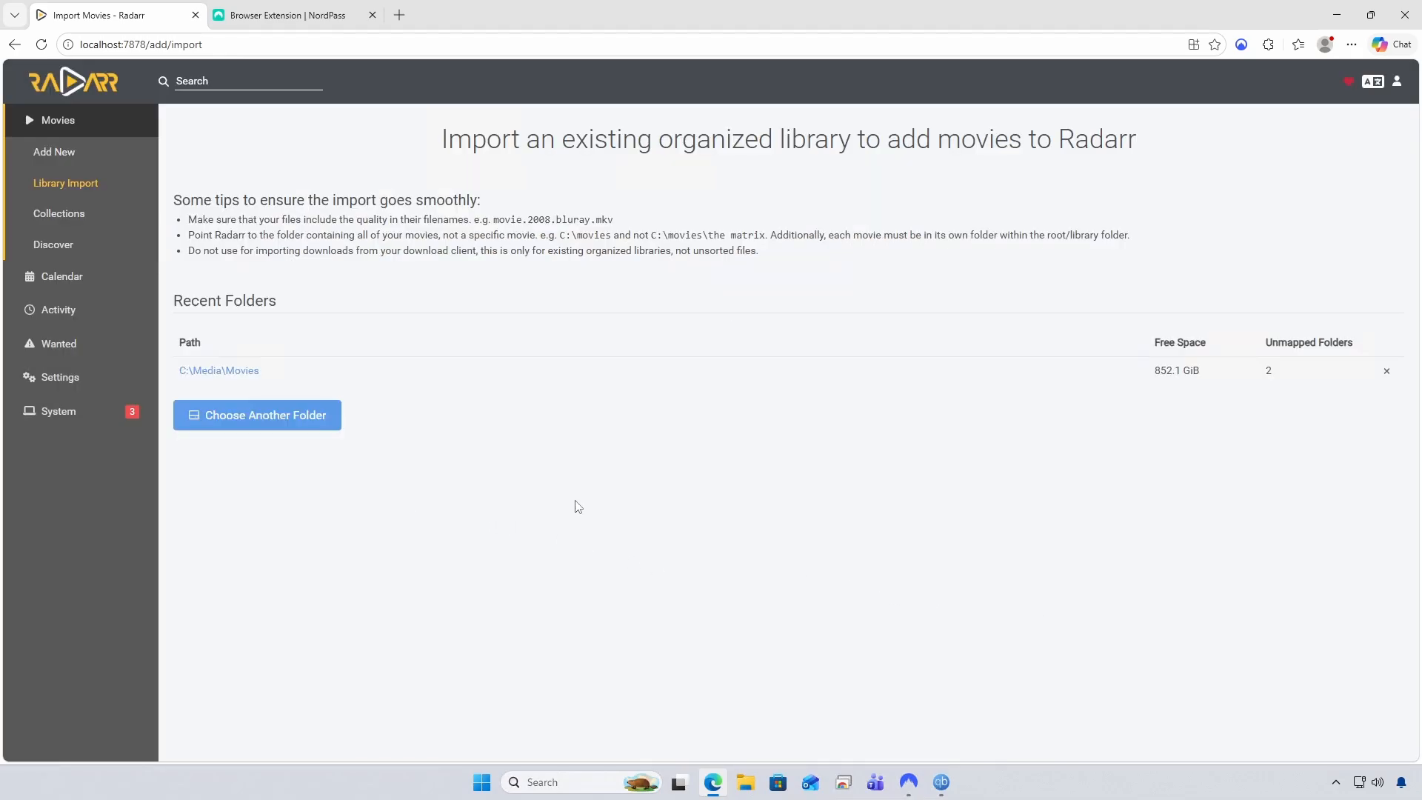
Enable Rename Movies in Radarr's Media Management settings
left_click(60, 377)
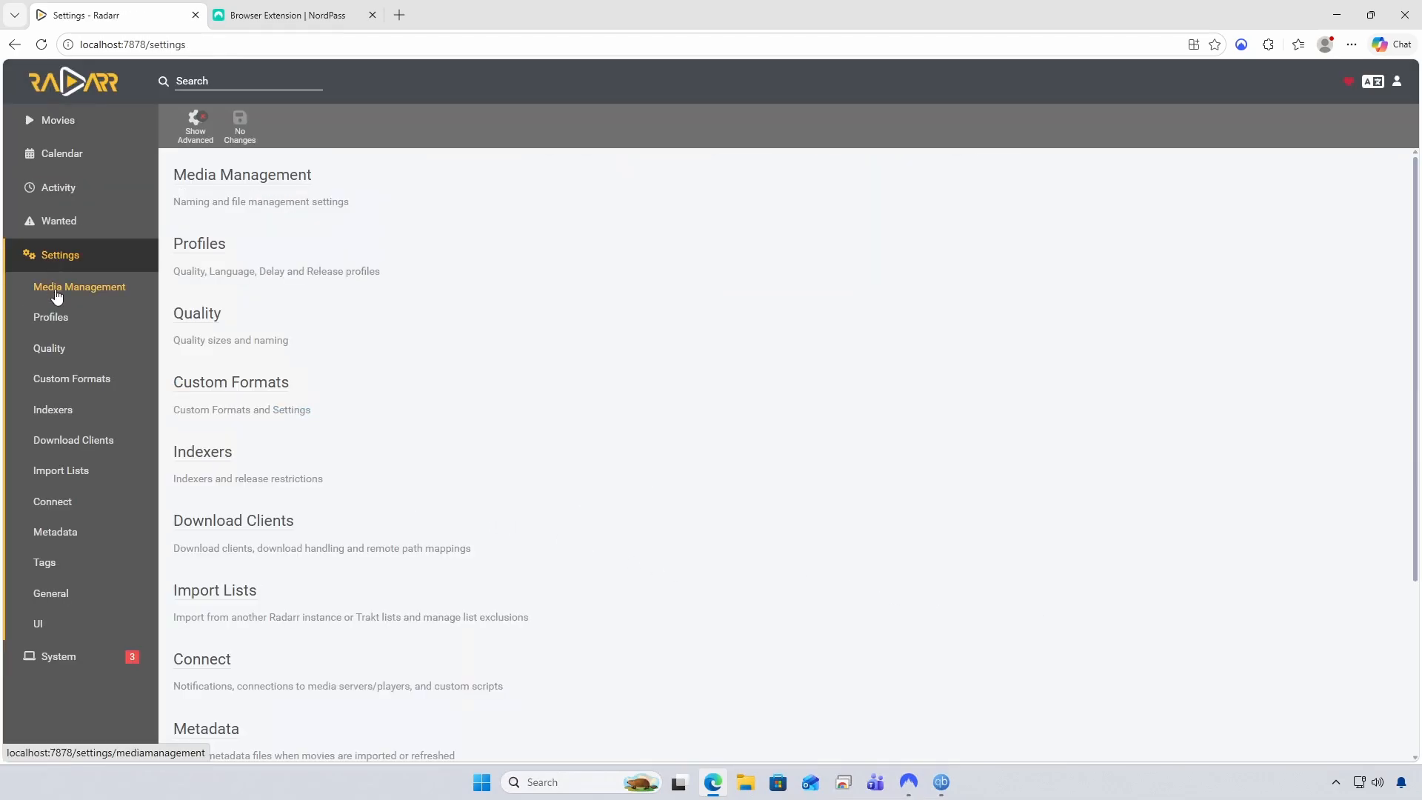
left_click(57, 293)
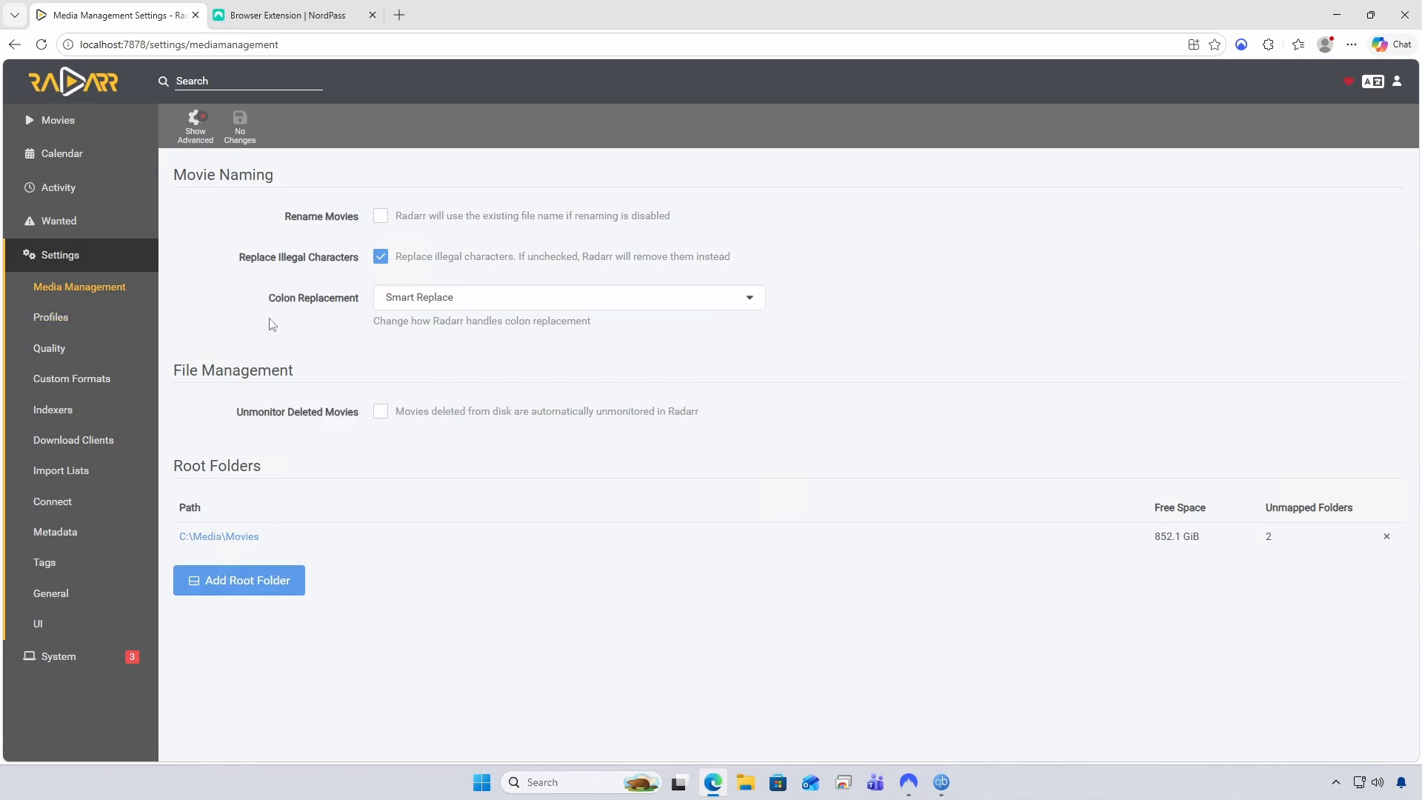
left_click(381, 216)
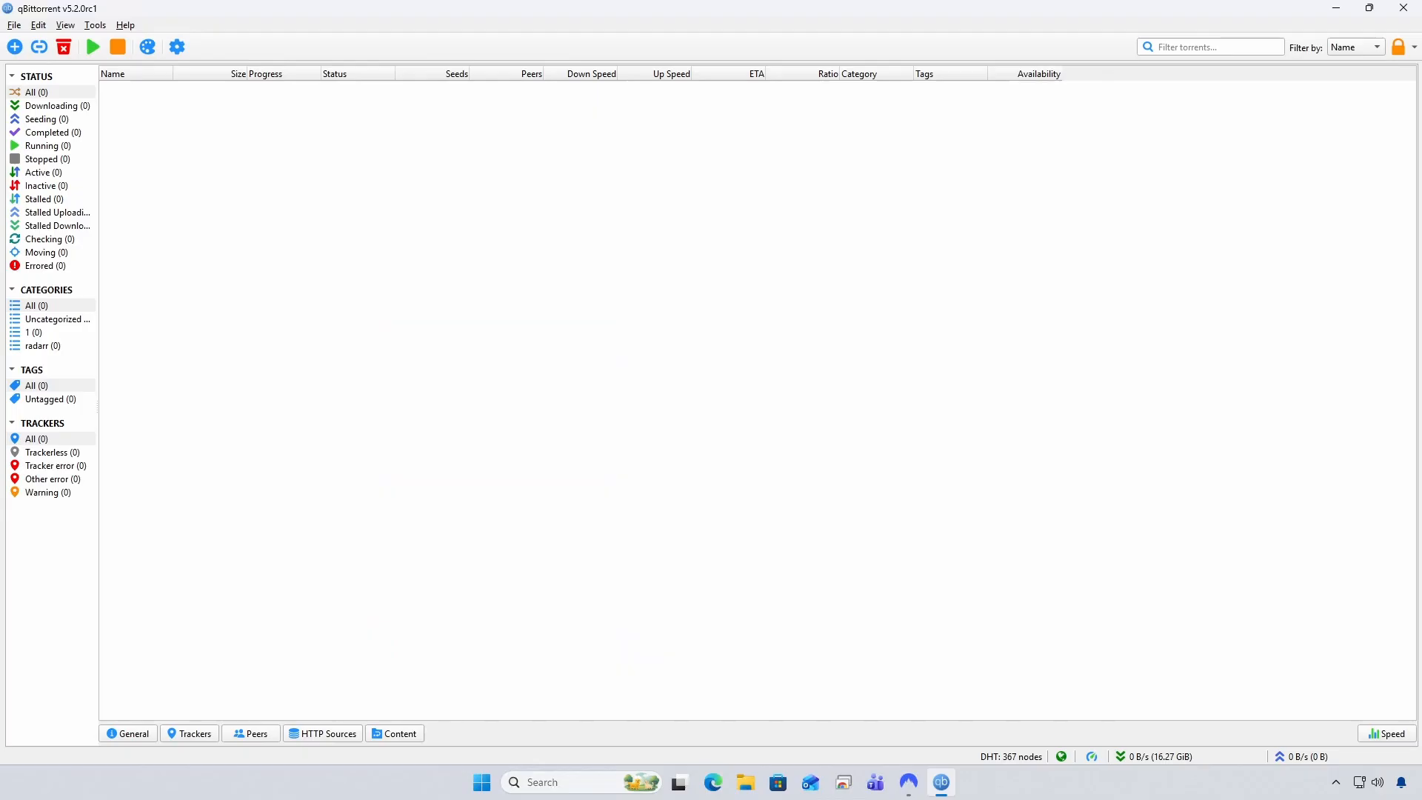
Open qBittorrent's Tools > Options and show the WebUI settings page
left_click(94, 26)
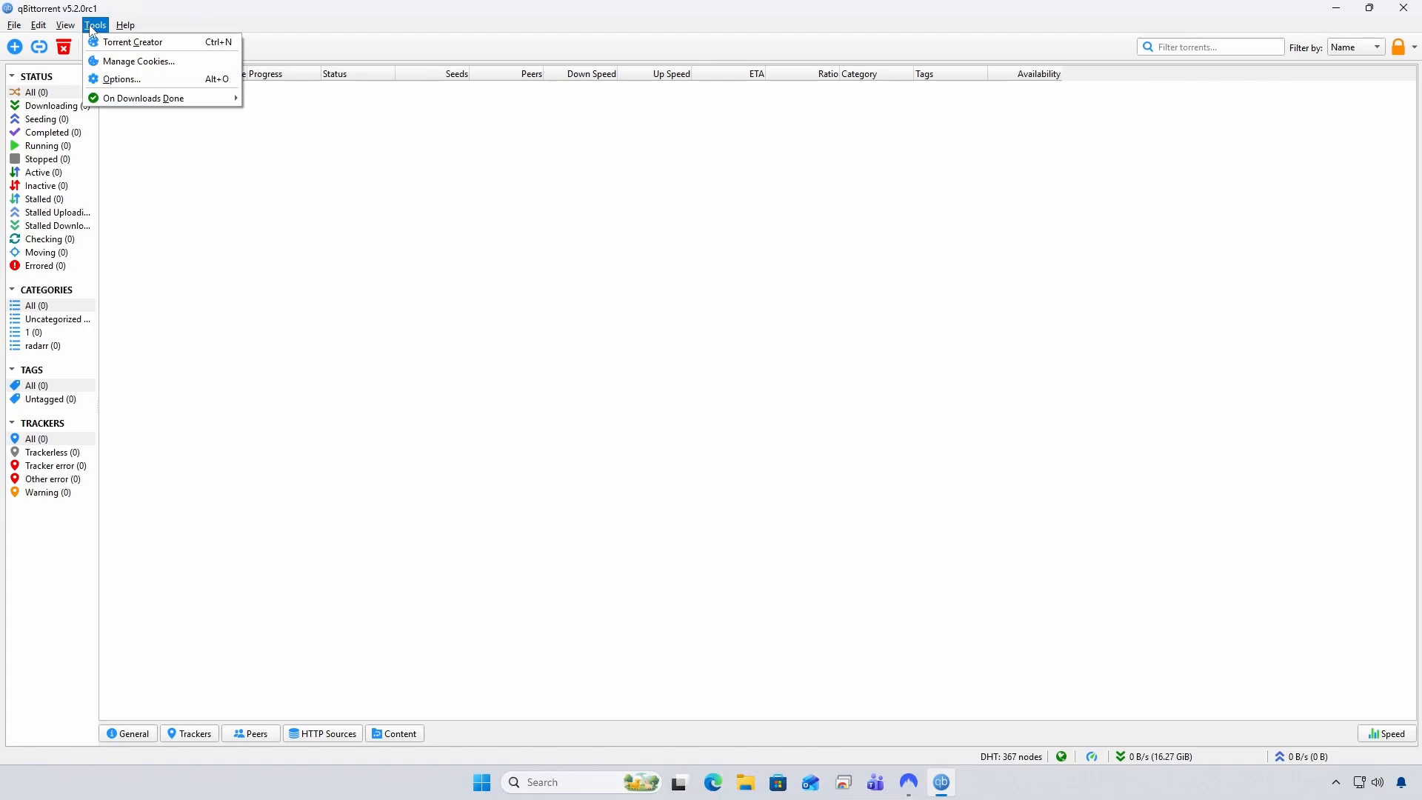
left_click(112, 79)
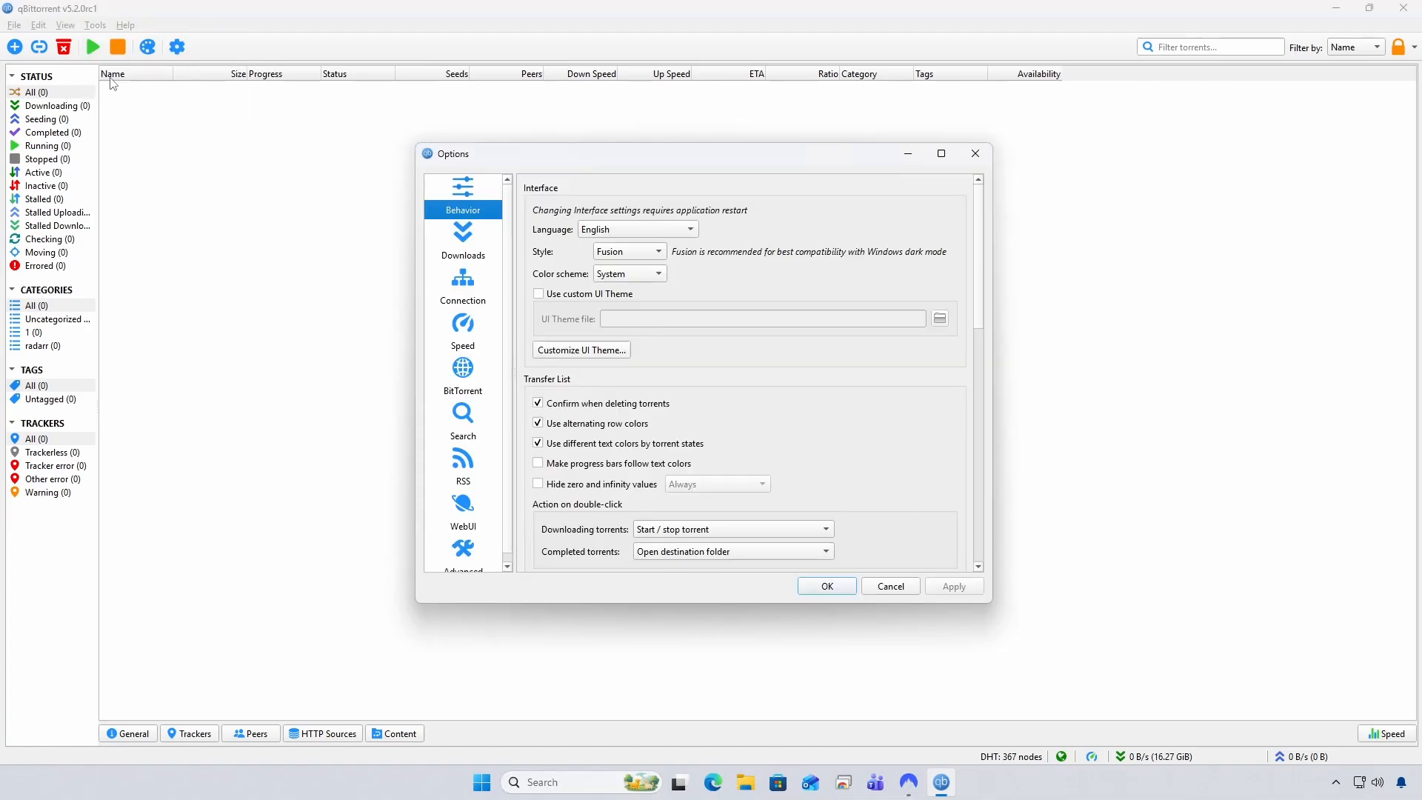
left_click(463, 519)
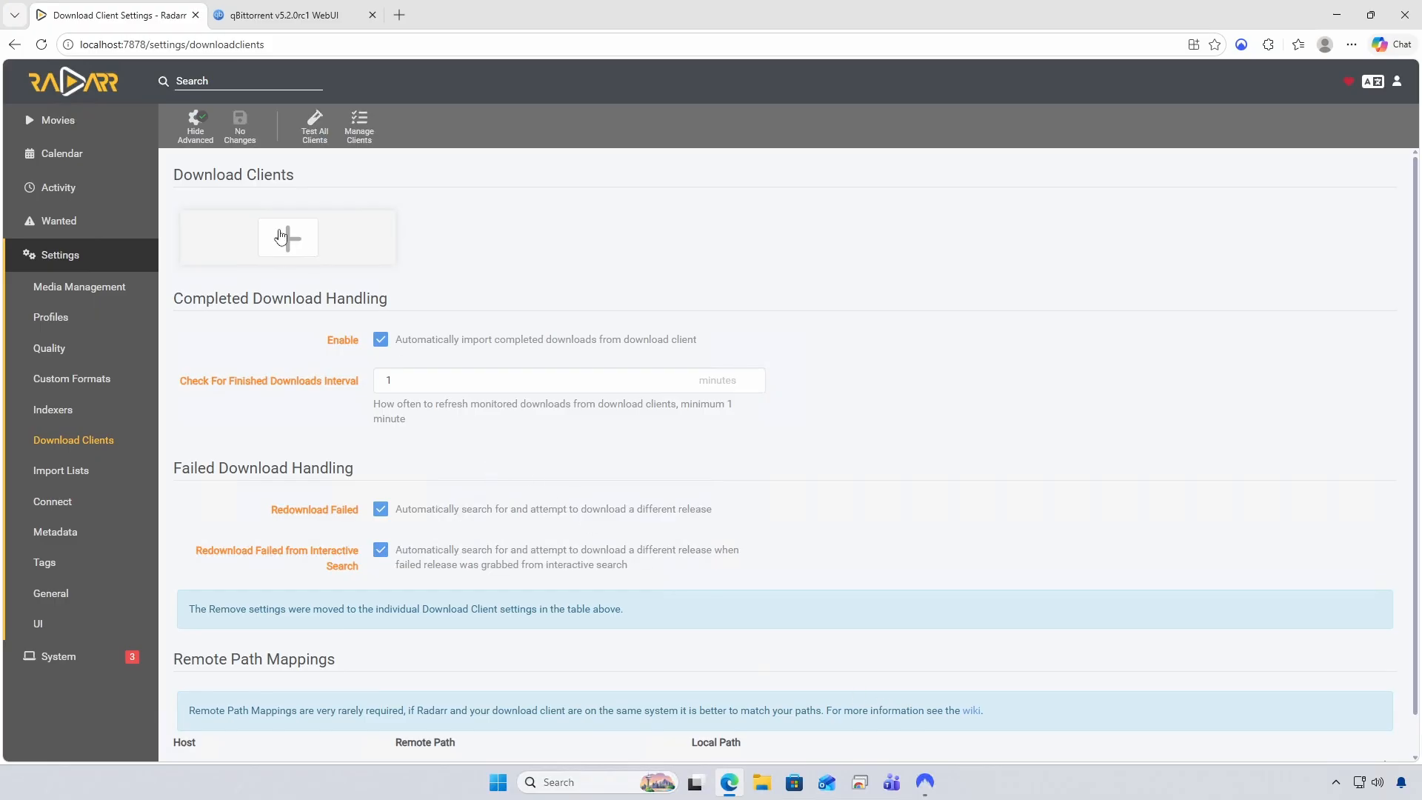
Add a new qBittorrent download client in Radarr with Web UI username admin
left_click(280, 237)
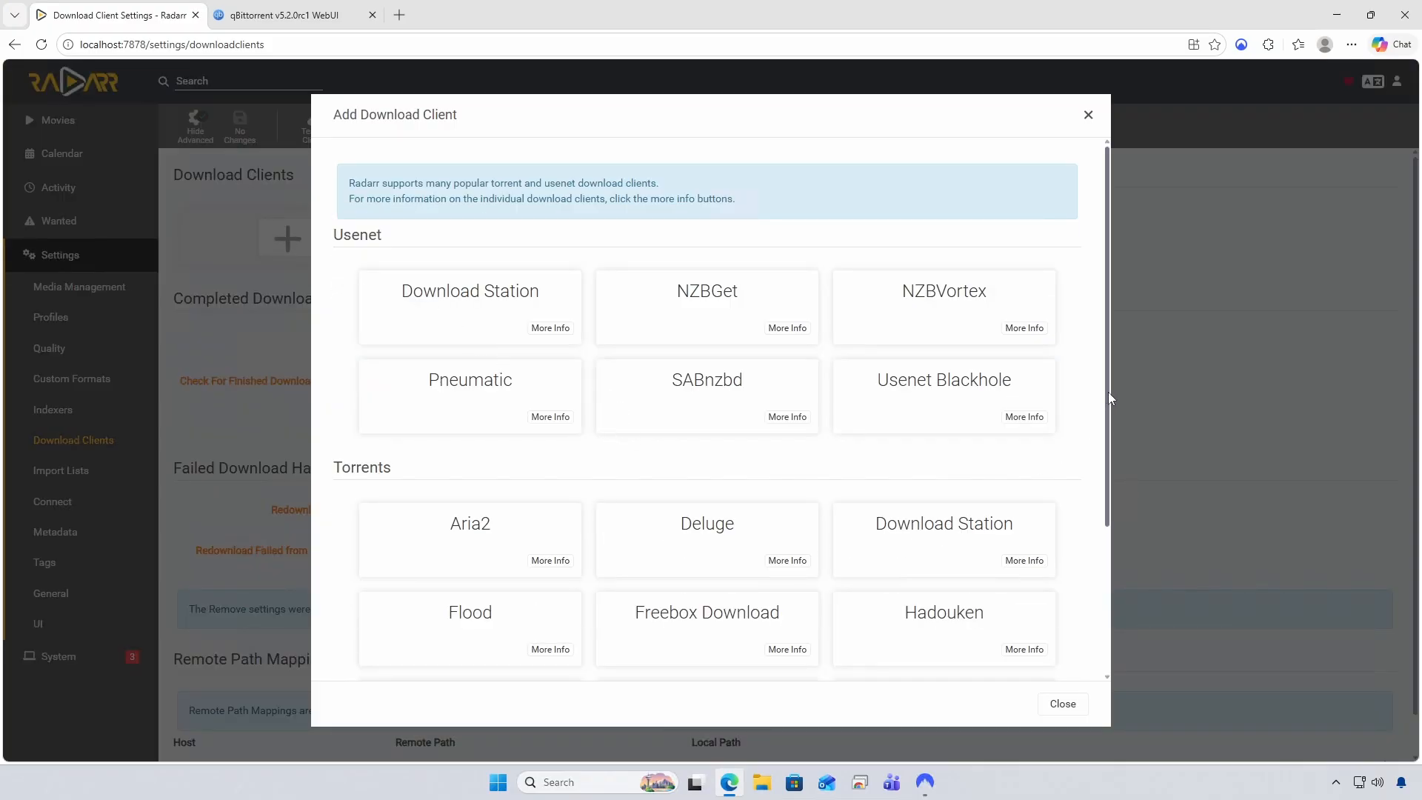
left_click_drag(1109, 399, 1101, 567)
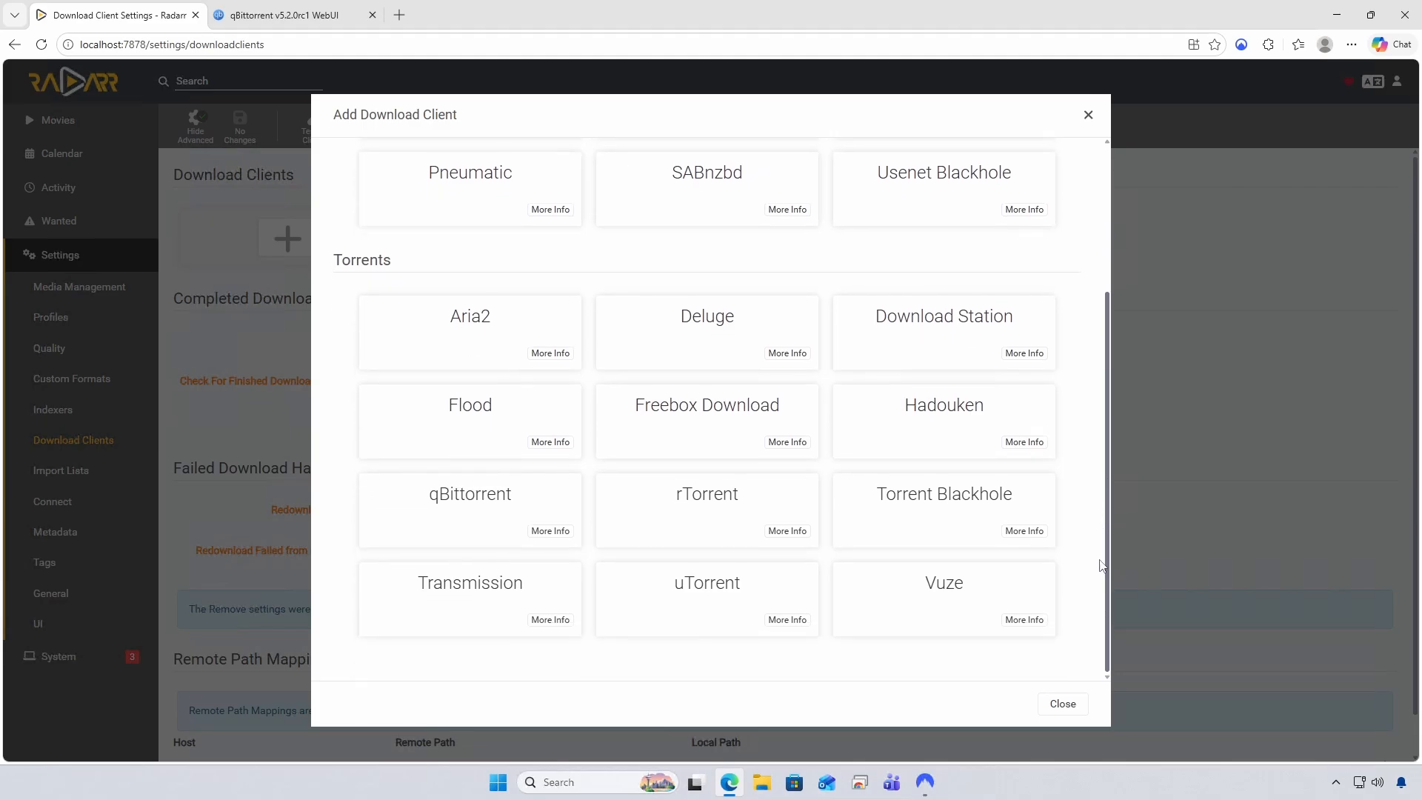
scroll(1100, 582, "up", 1)
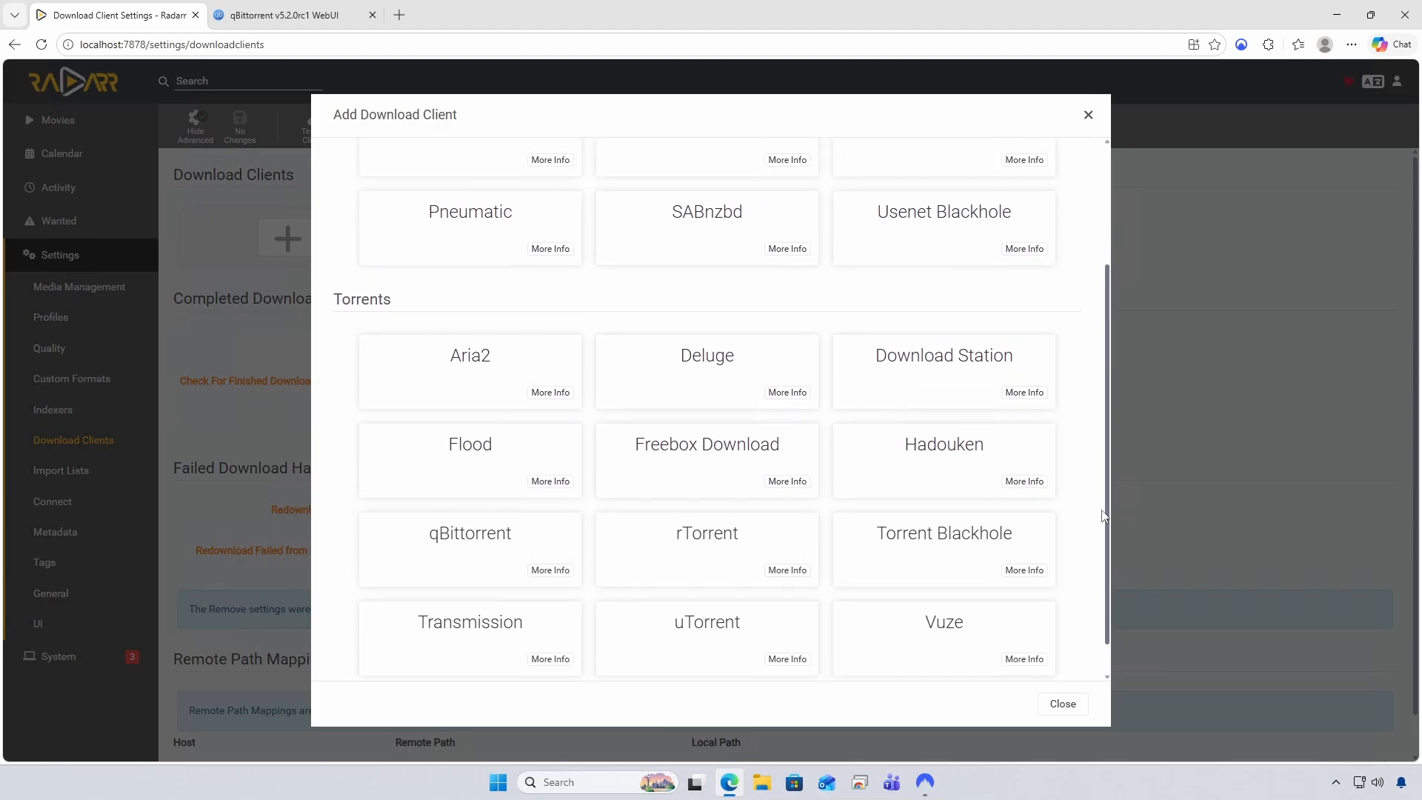
left_click(445, 531)
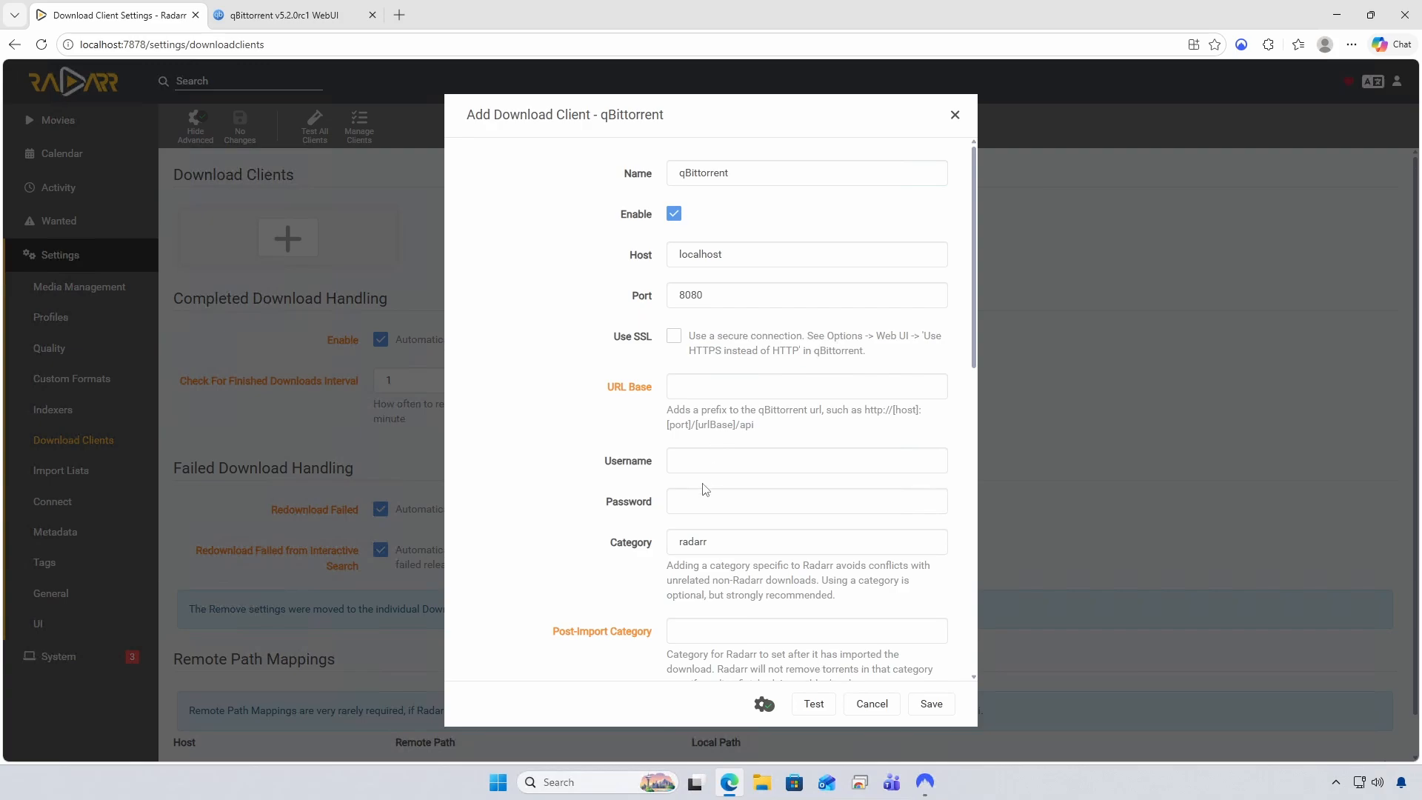
left_click(741, 460)
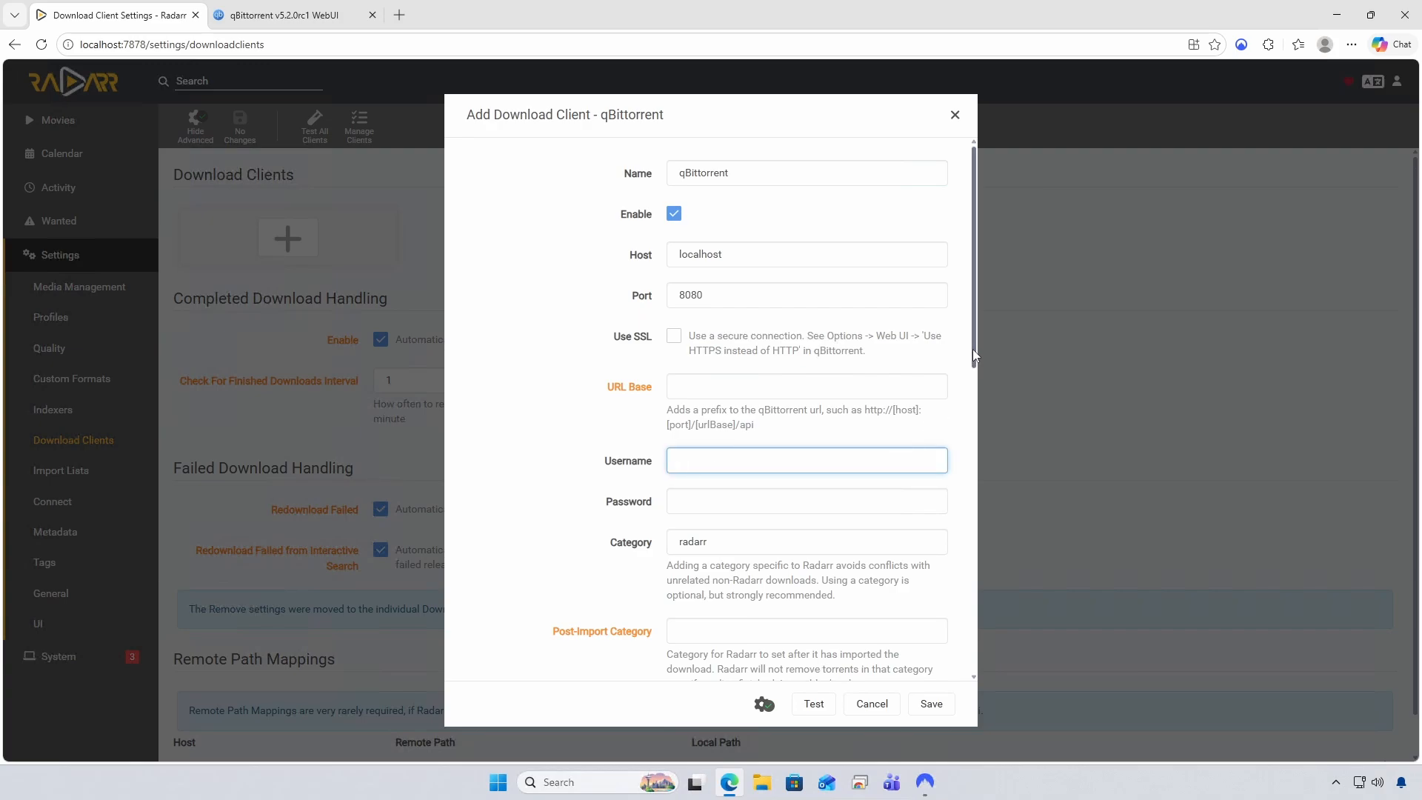
scroll(972, 349, "down", 1)
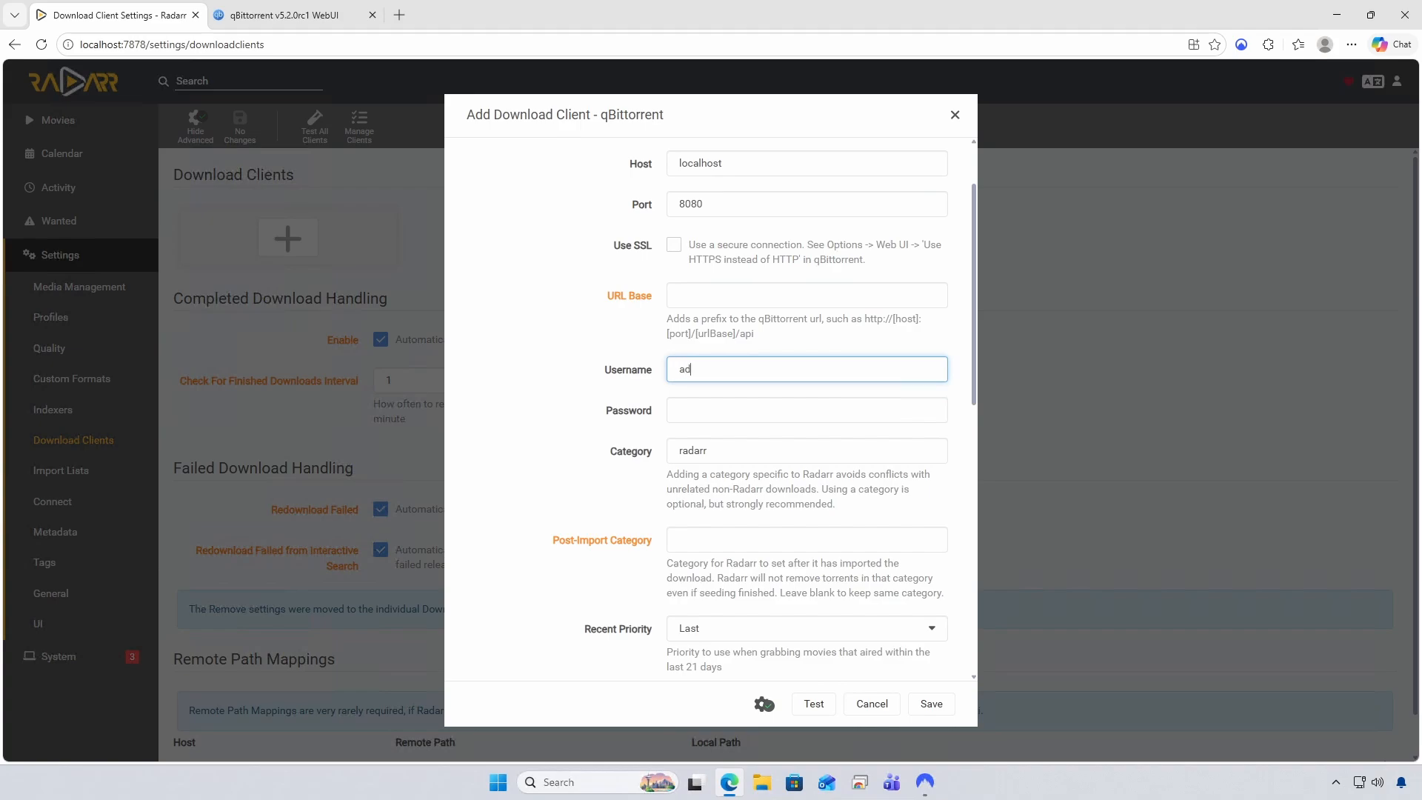
type("admin")
key("Tab")
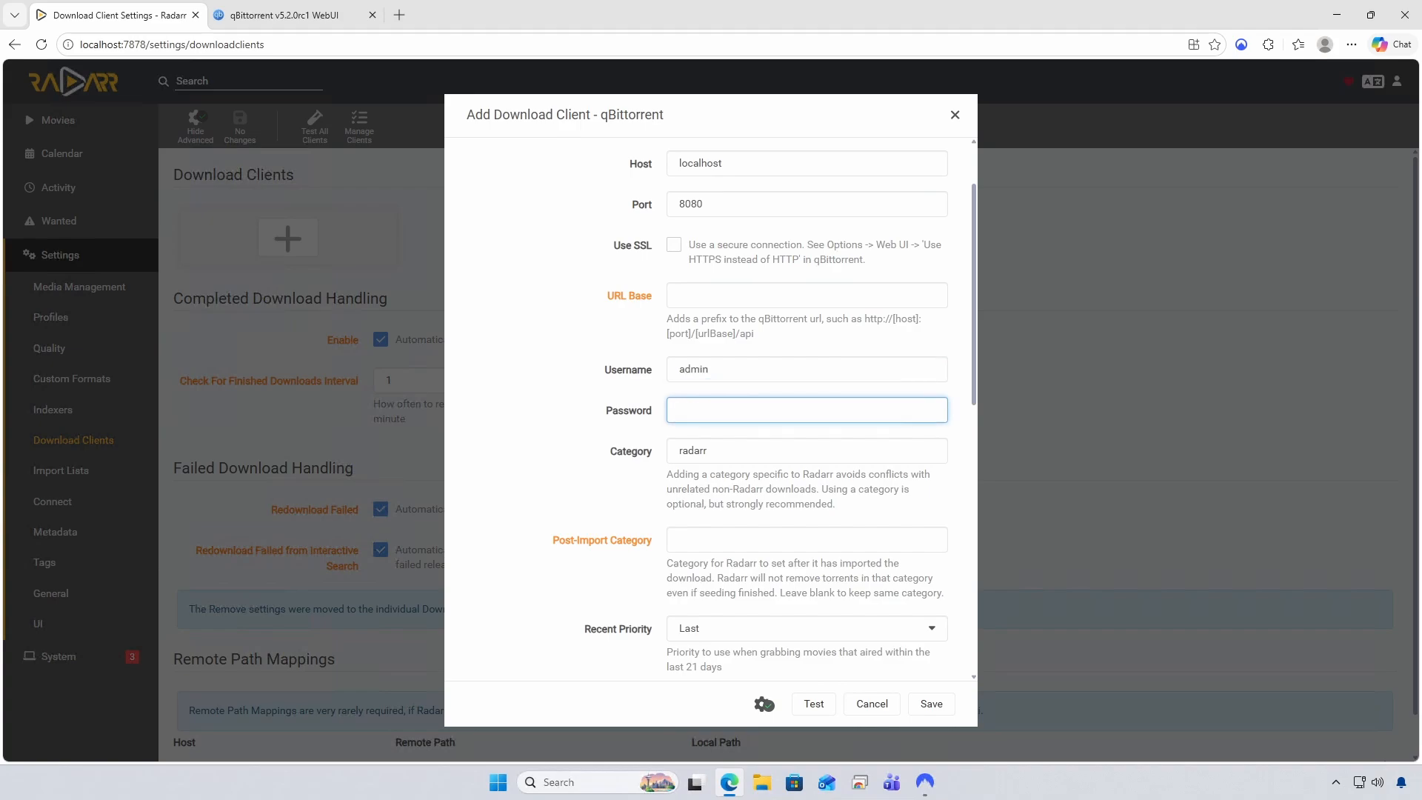
Fill the password field with the qBittorrent password copied from the browser's password manager
left_click(1242, 46)
left_click(1267, 46)
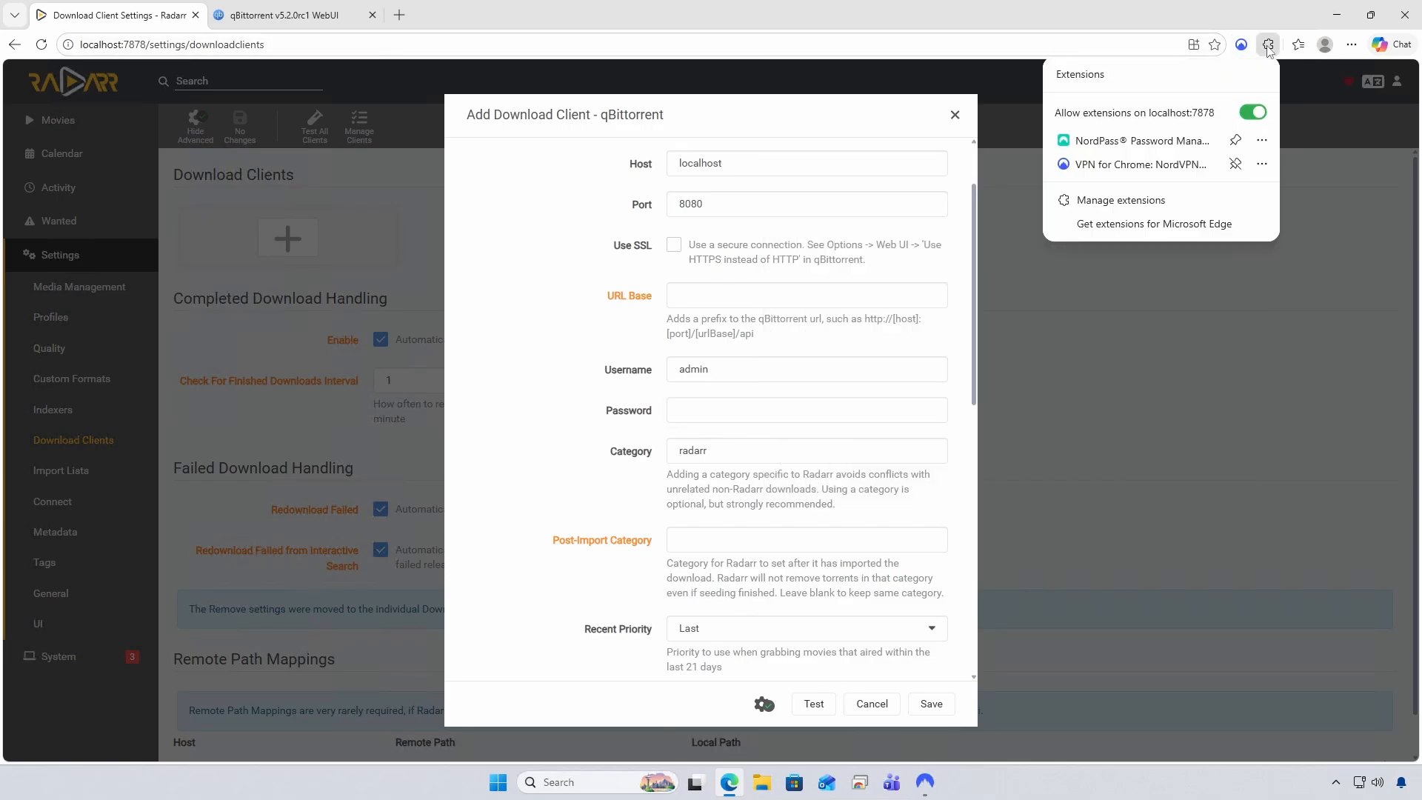
left_click(1183, 146)
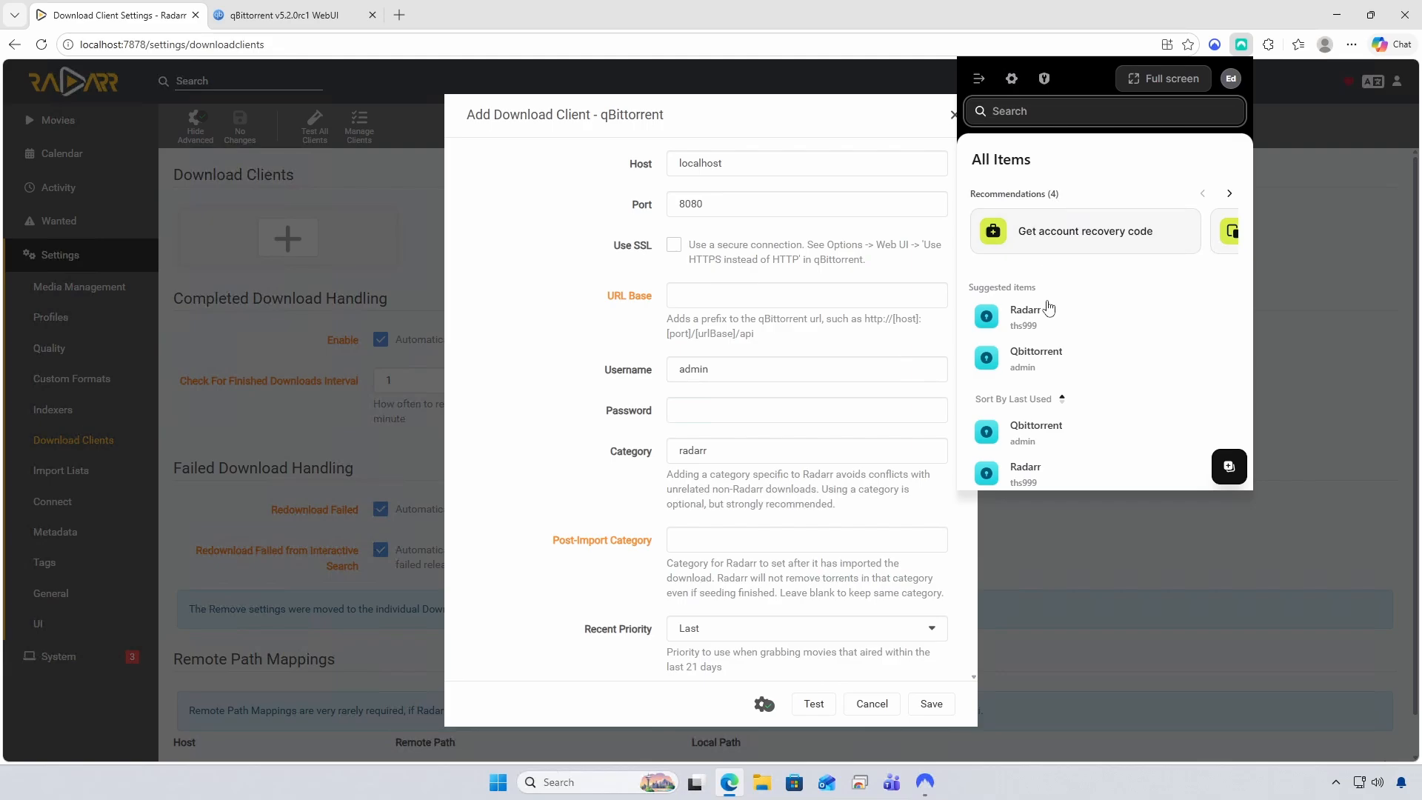
left_click(1041, 363)
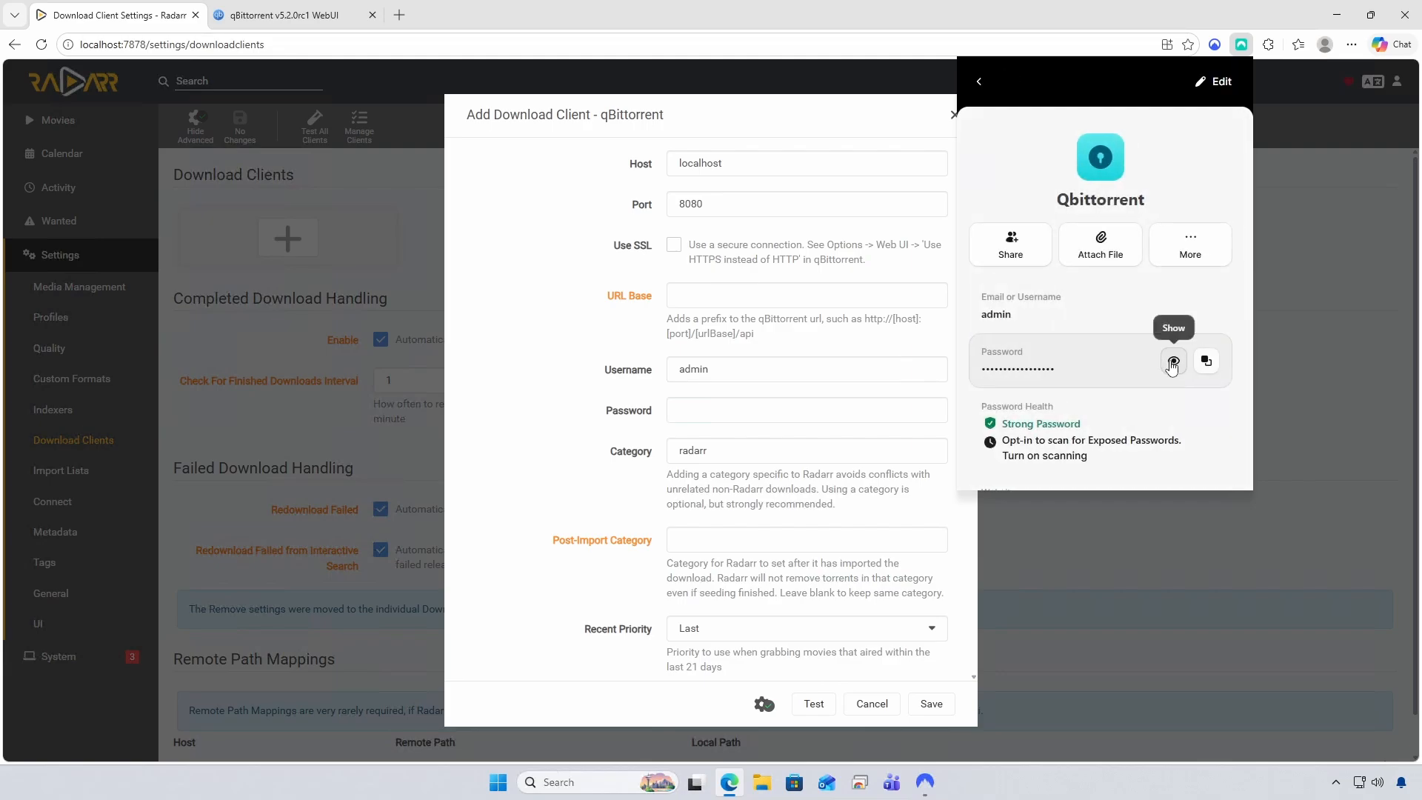
left_click(1215, 365)
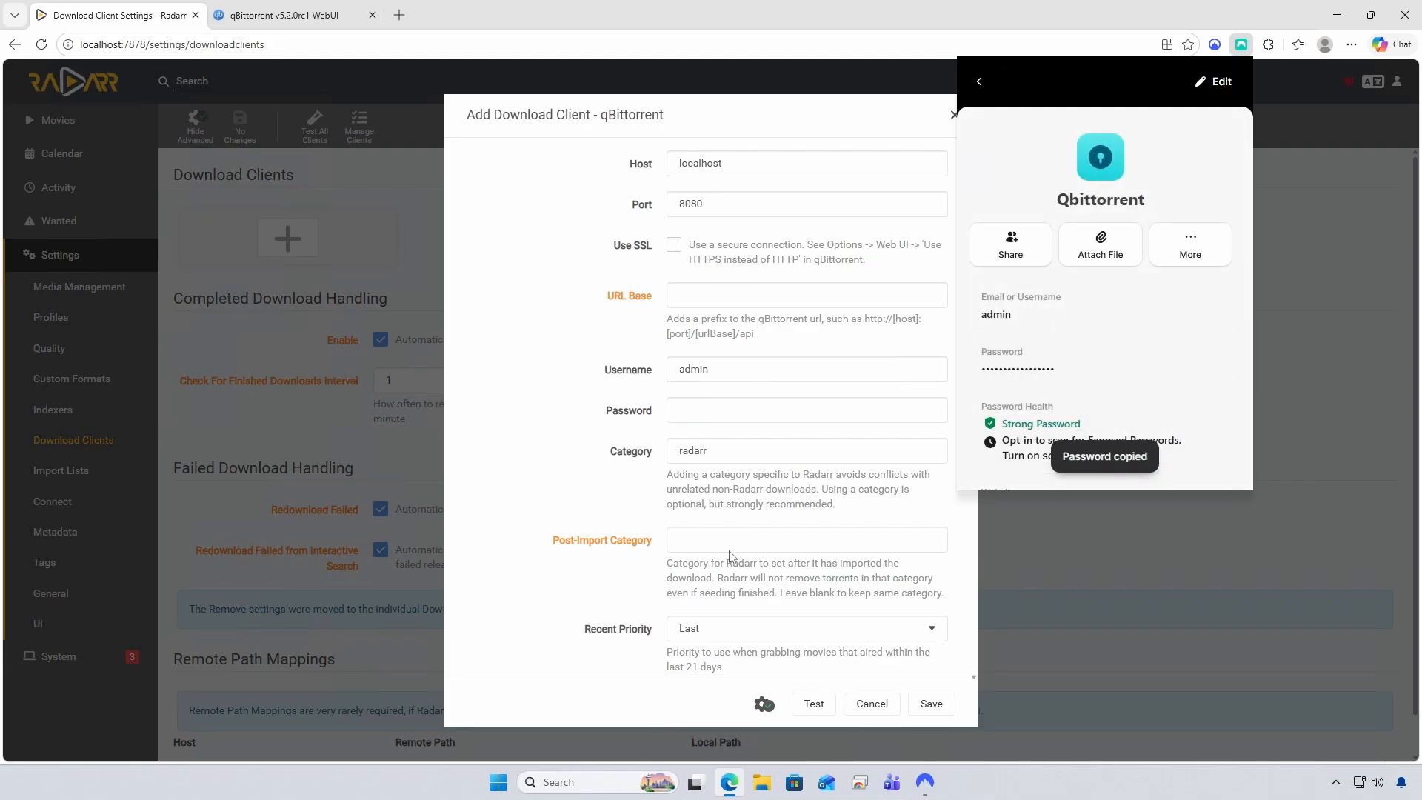
left_click(807, 411)
key("ctrl+v")
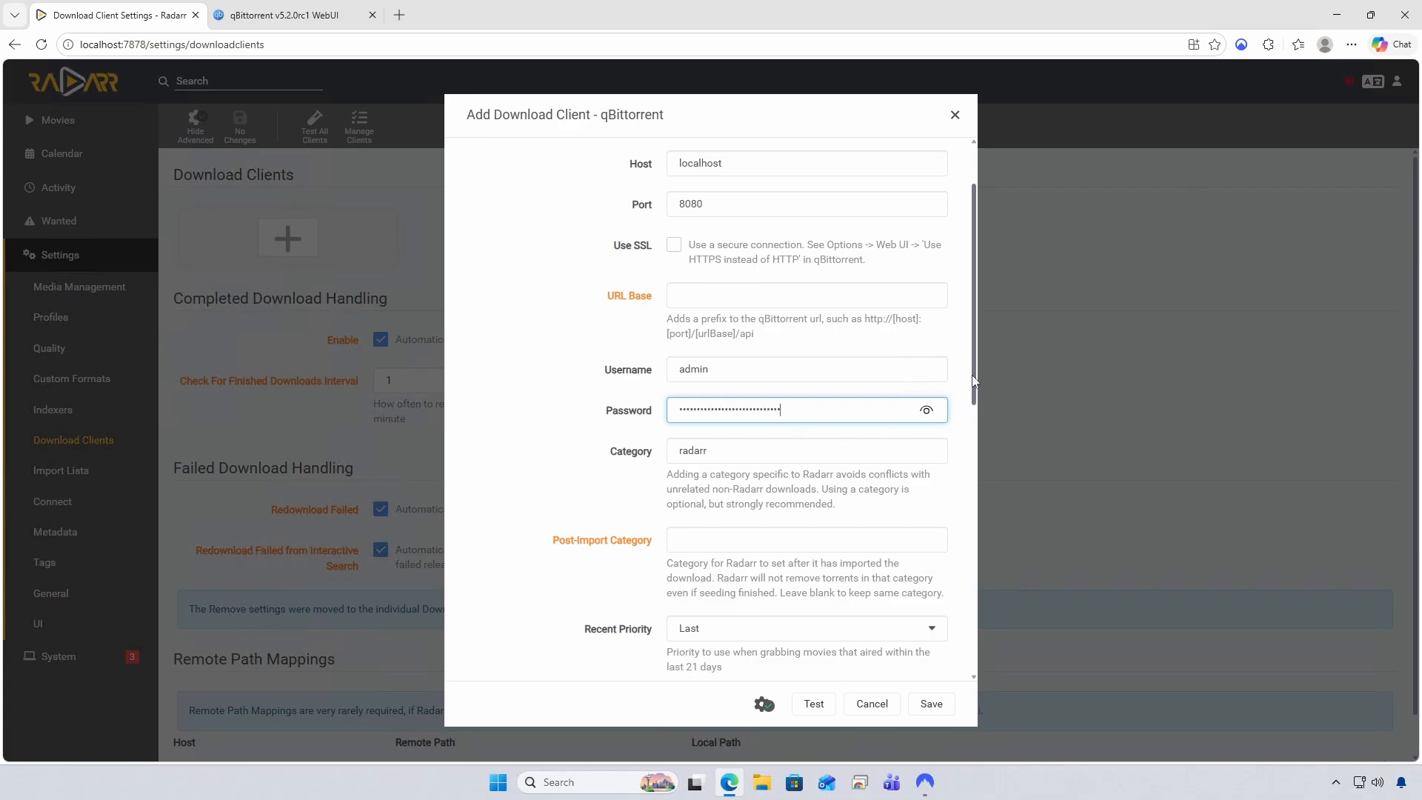
Test the qBittorrent connection and save the download client
left_click_drag(968, 359, 967, 467)
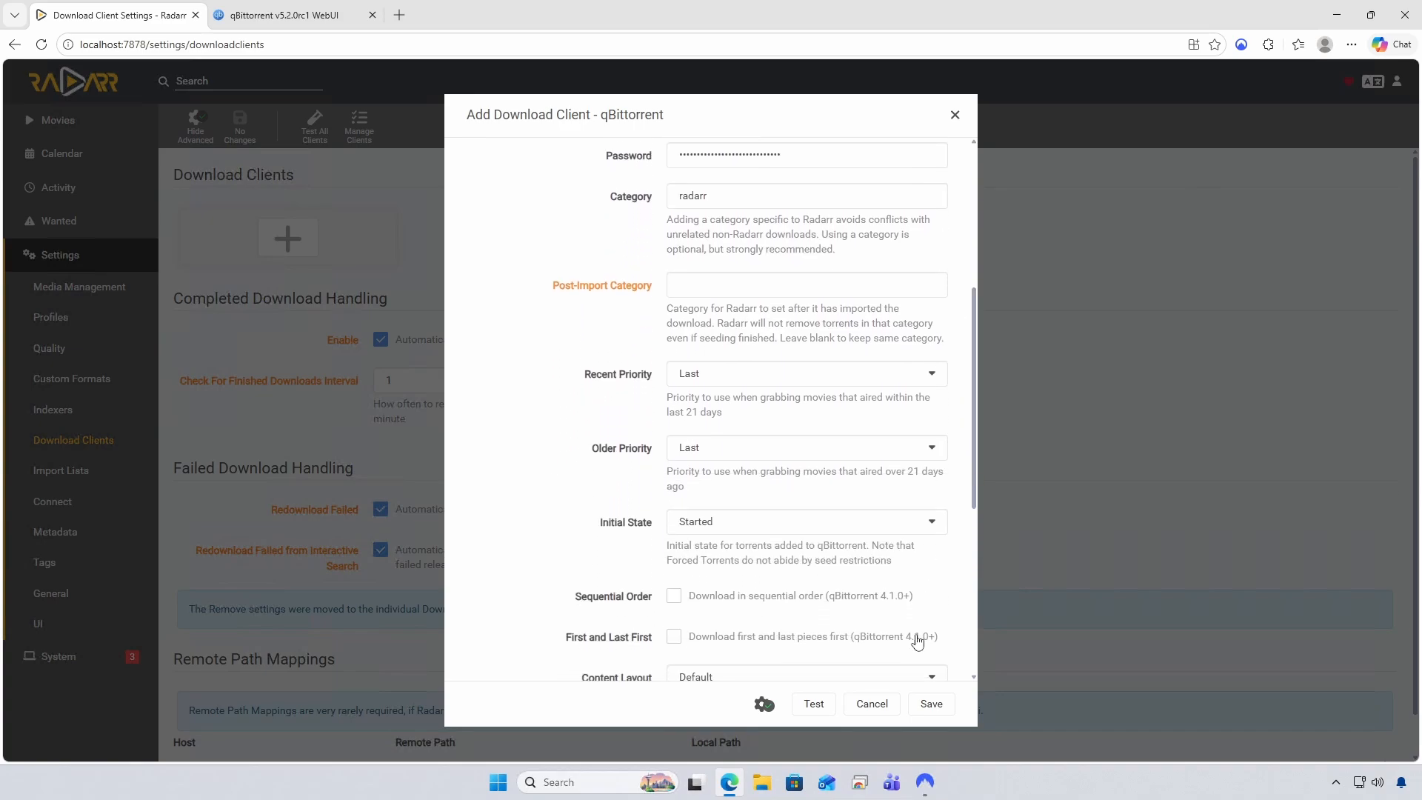
left_click(815, 706)
left_click_drag(972, 474, 965, 647)
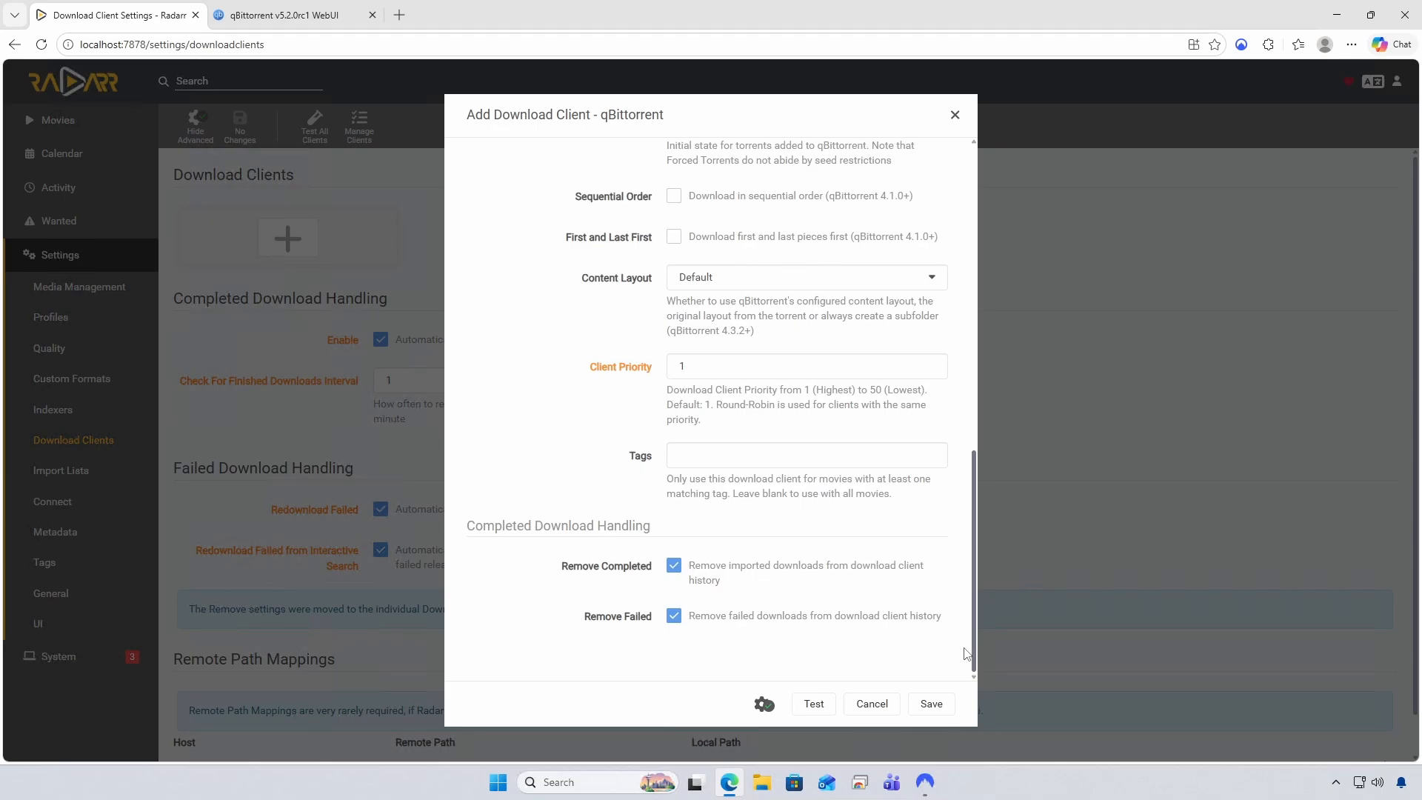
left_click(670, 363)
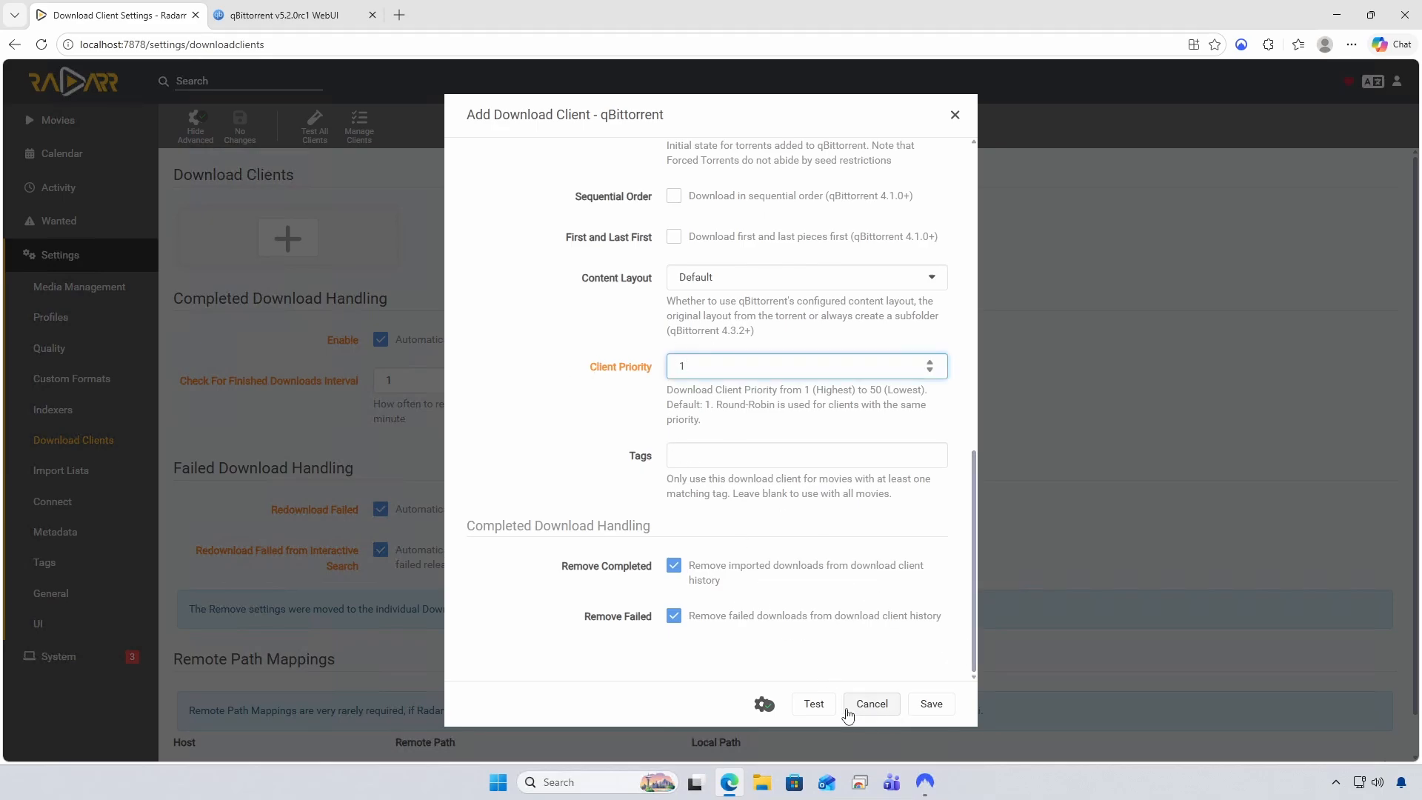
left_click(926, 709)
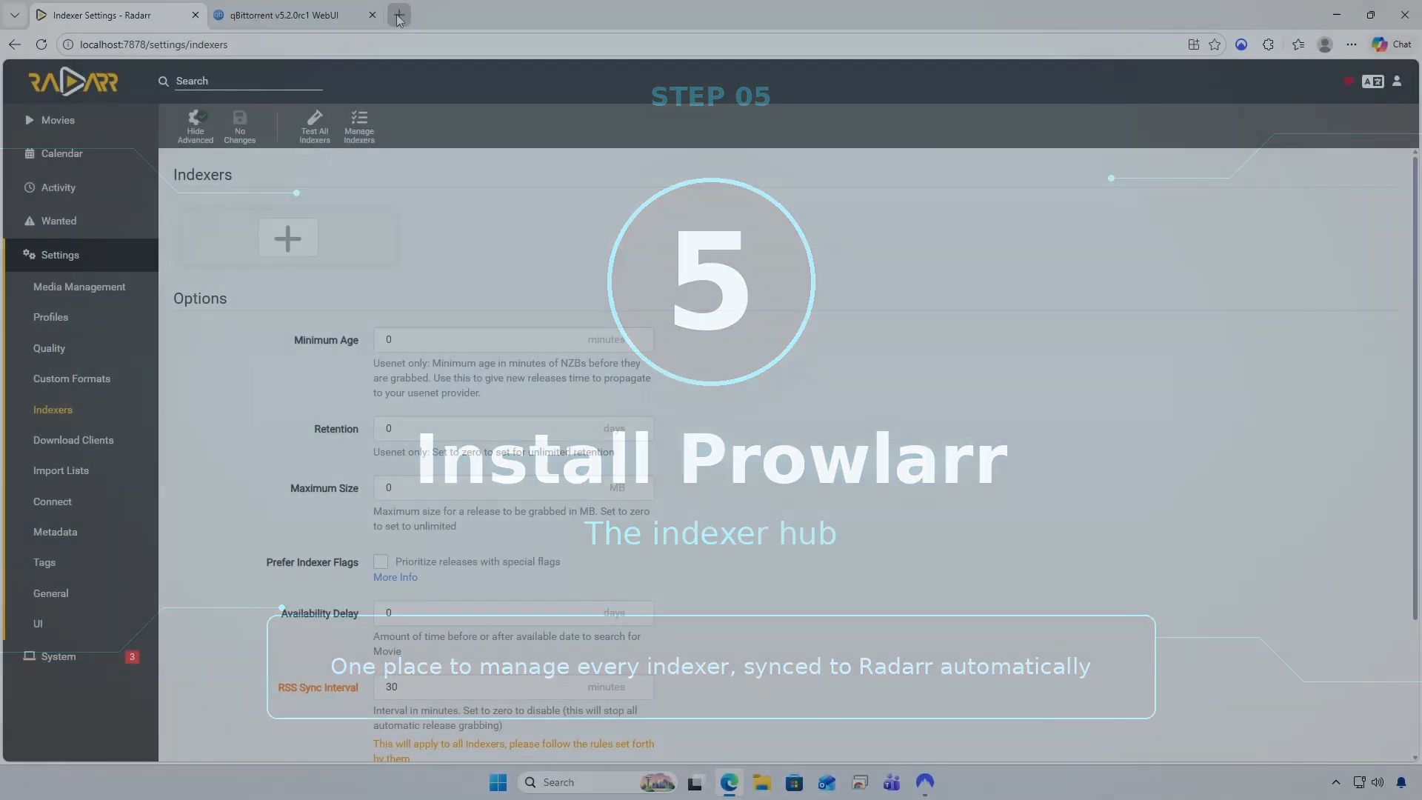
Open a new blank tab in Edge
key("ctrl+t")
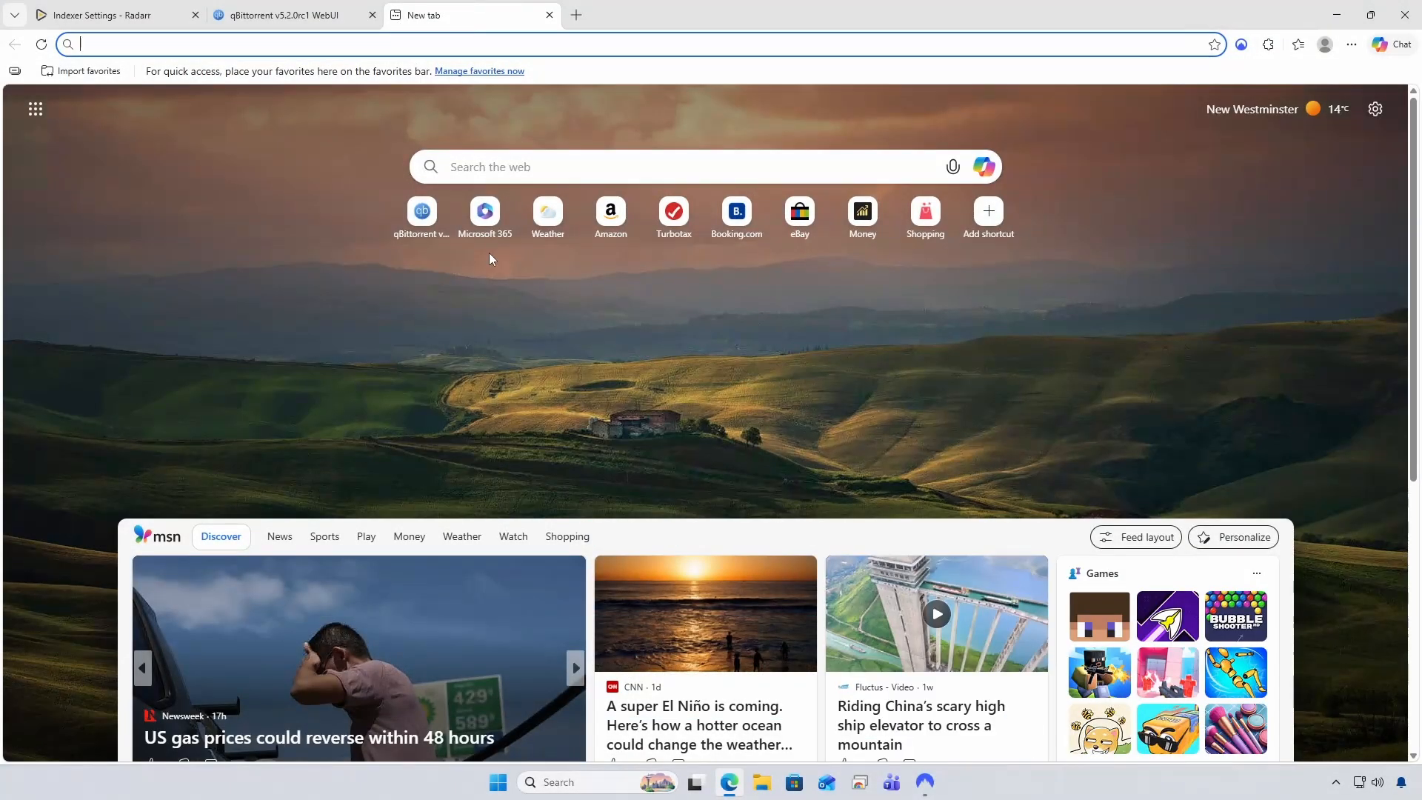
Search for prowlarr, go to prowlarr.com's download section and download the Windows x64 installer
type("prowlarr")
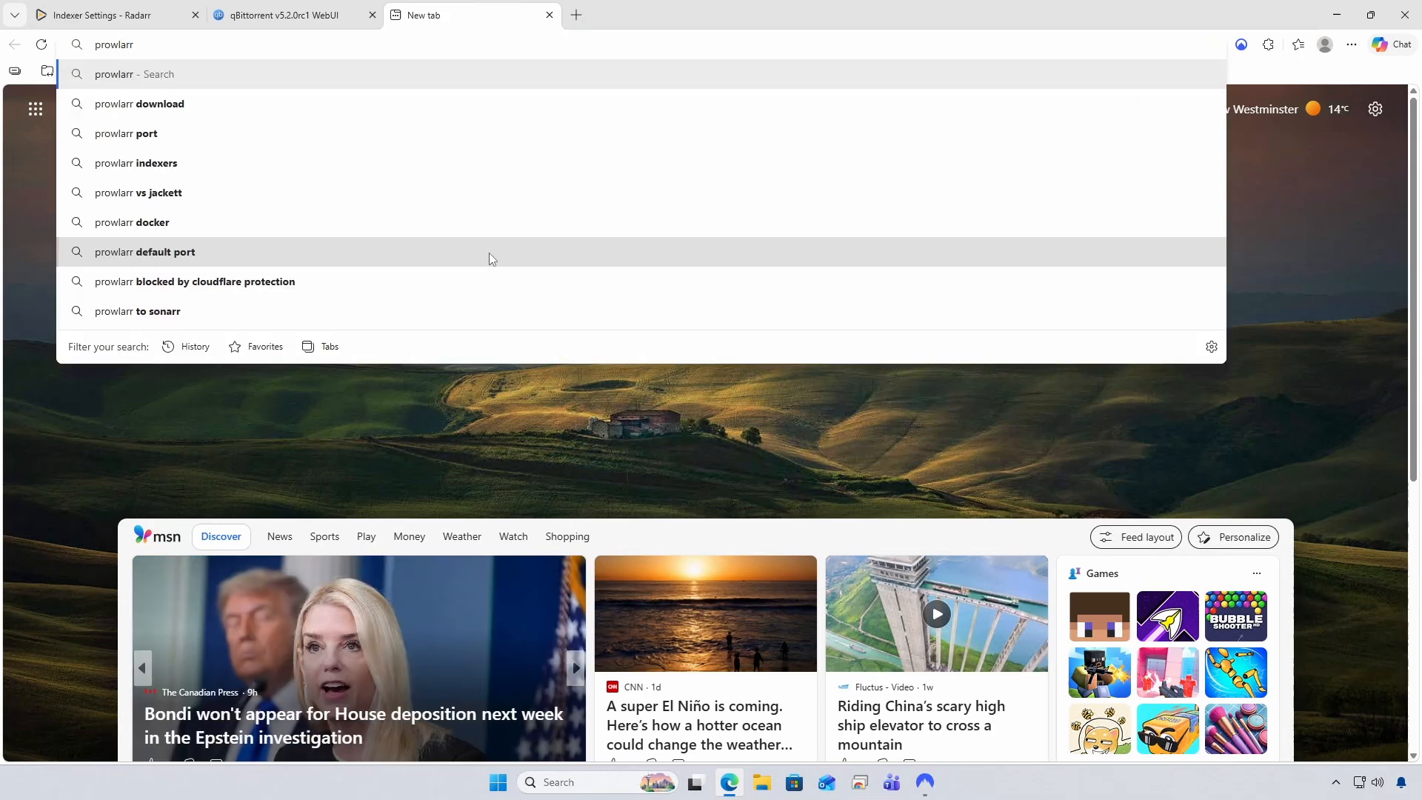
key("Return")
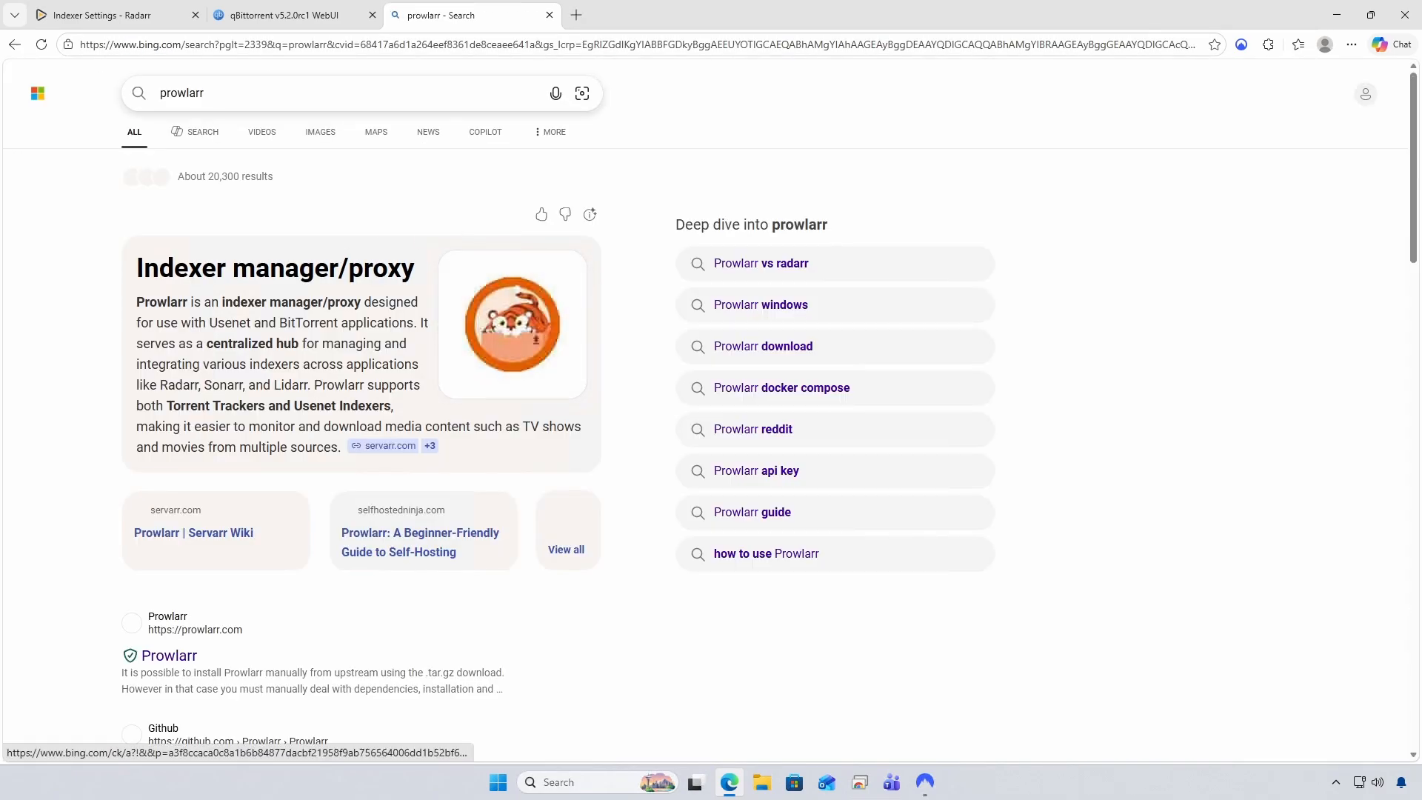
left_click(146, 657)
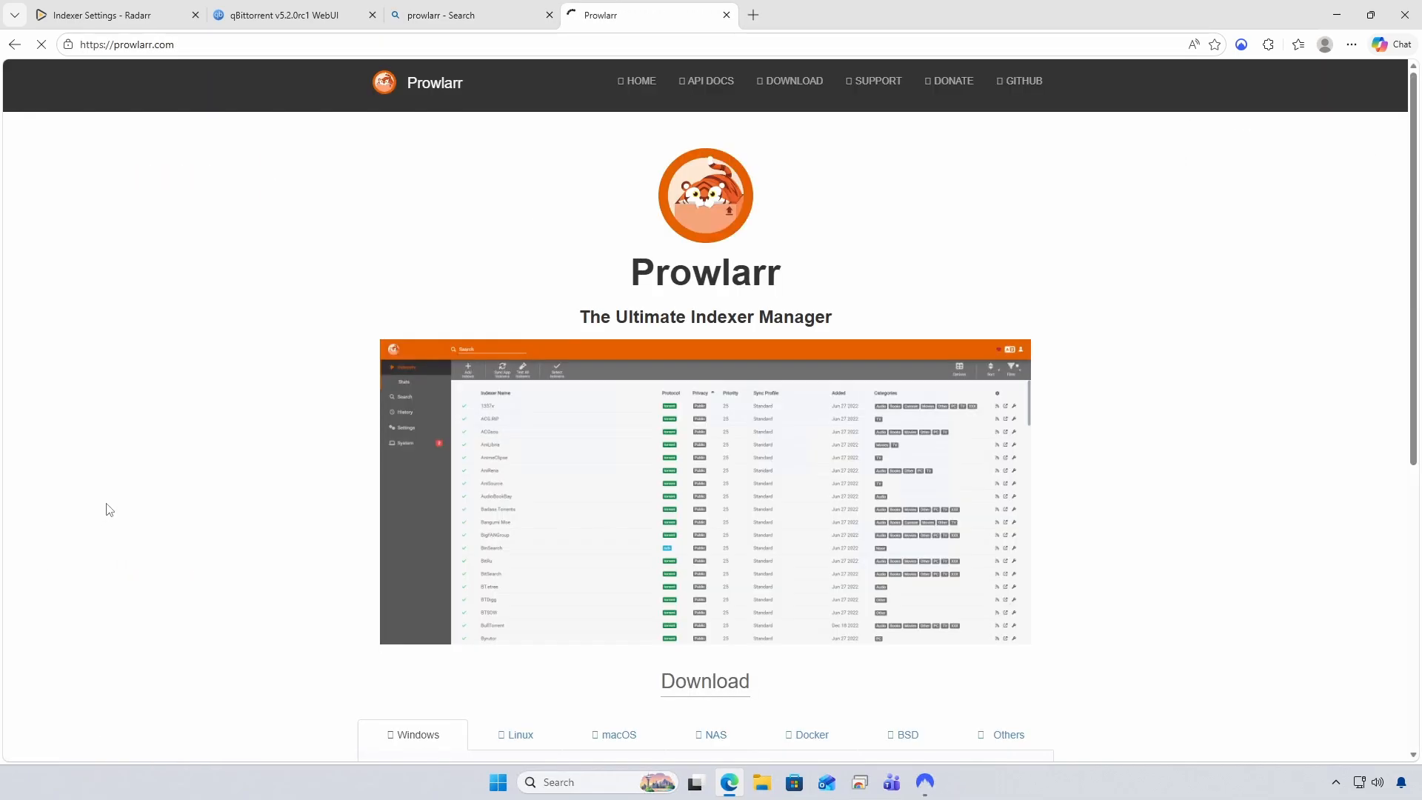
left_click(790, 83)
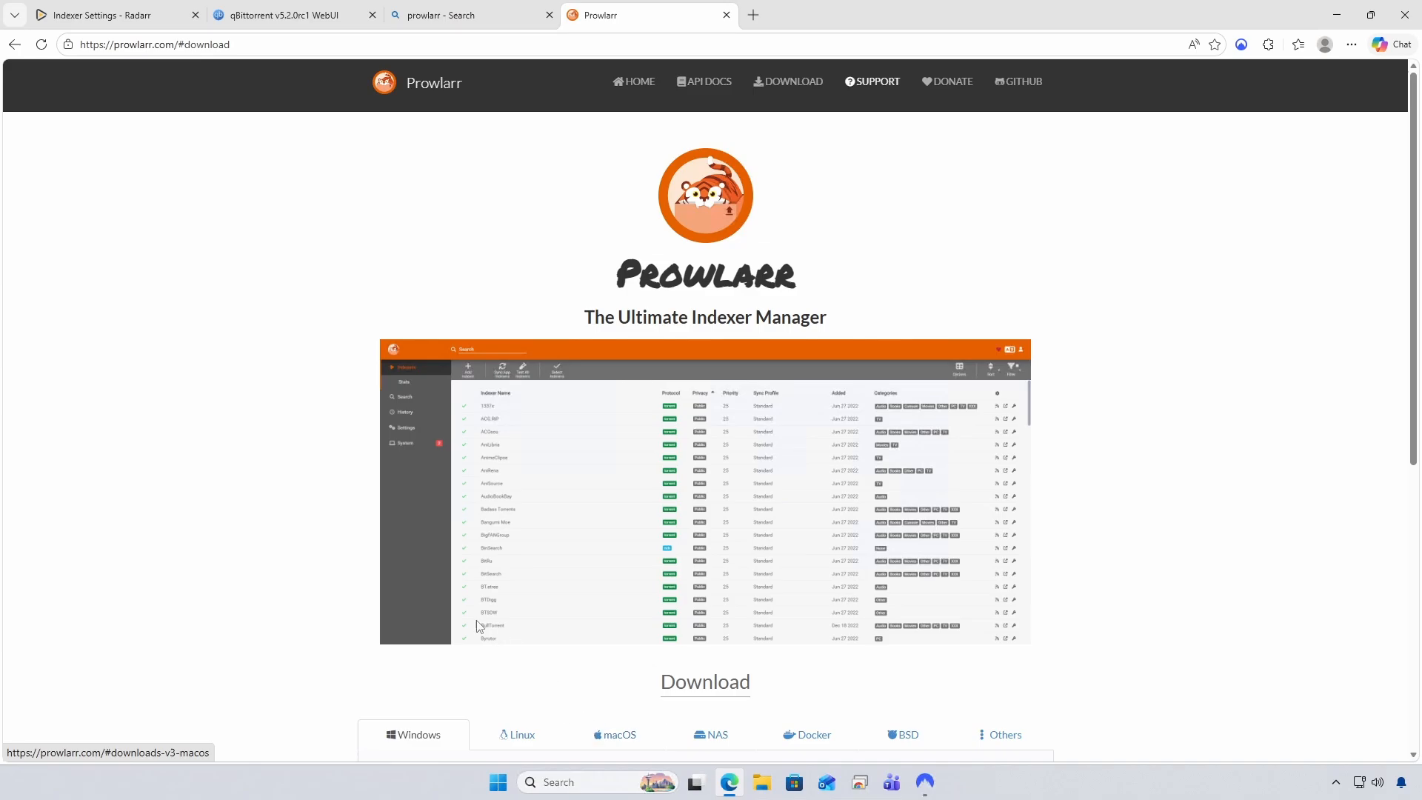
scroll(474, 667, "down", 2)
scroll(469, 620, "down", 2)
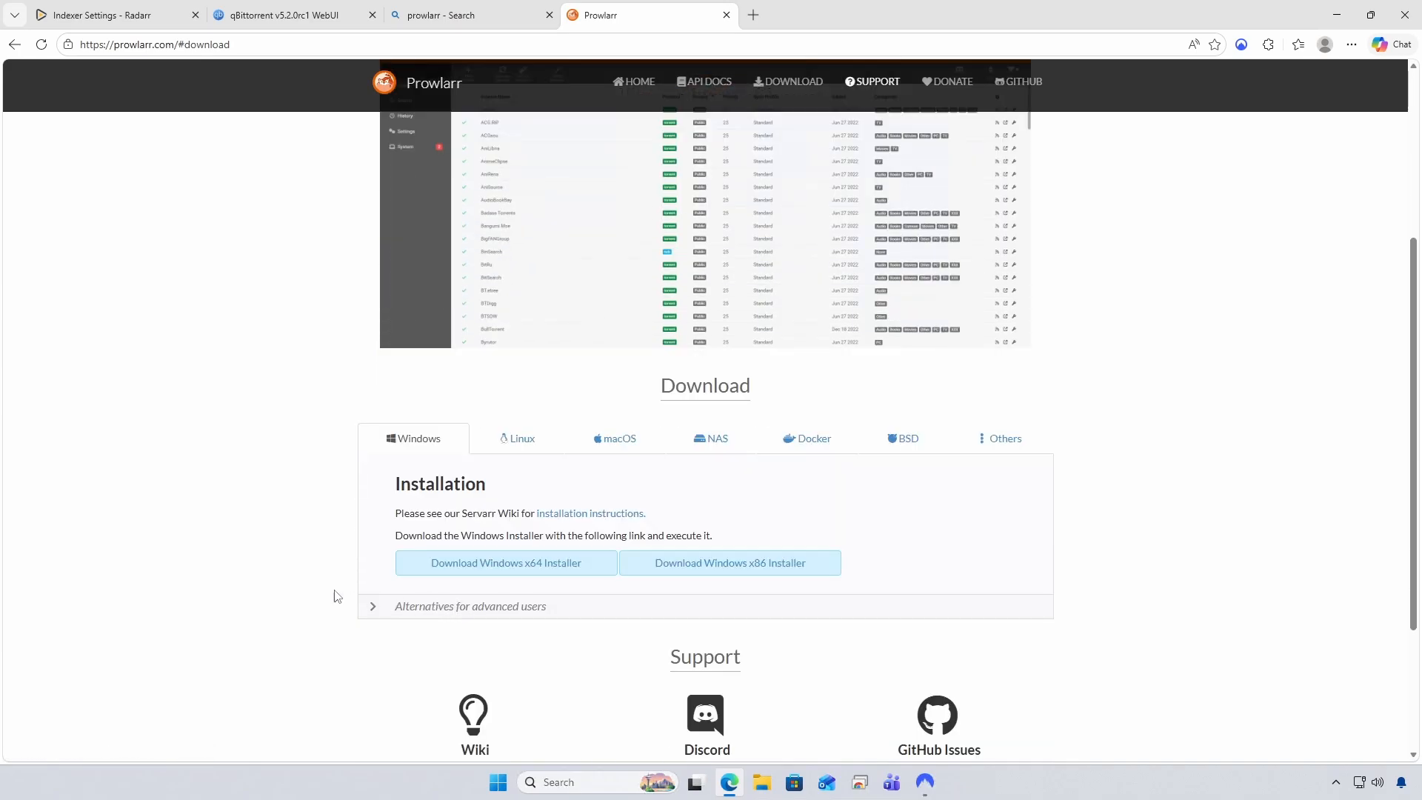
left_click(526, 570)
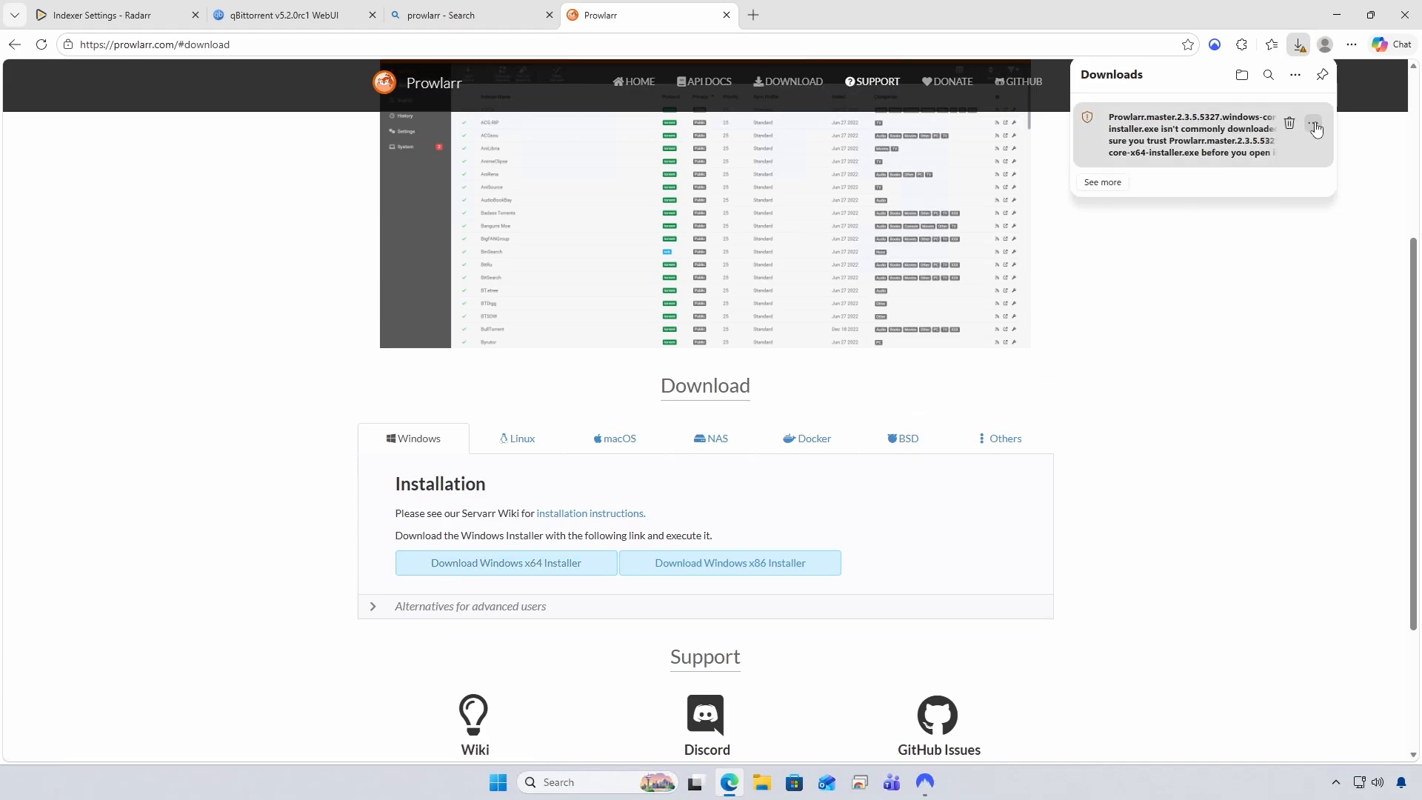
Keep the flagged Prowlarr installer anyway despite the SmartScreen warning
left_click(1313, 121)
left_click(1321, 164)
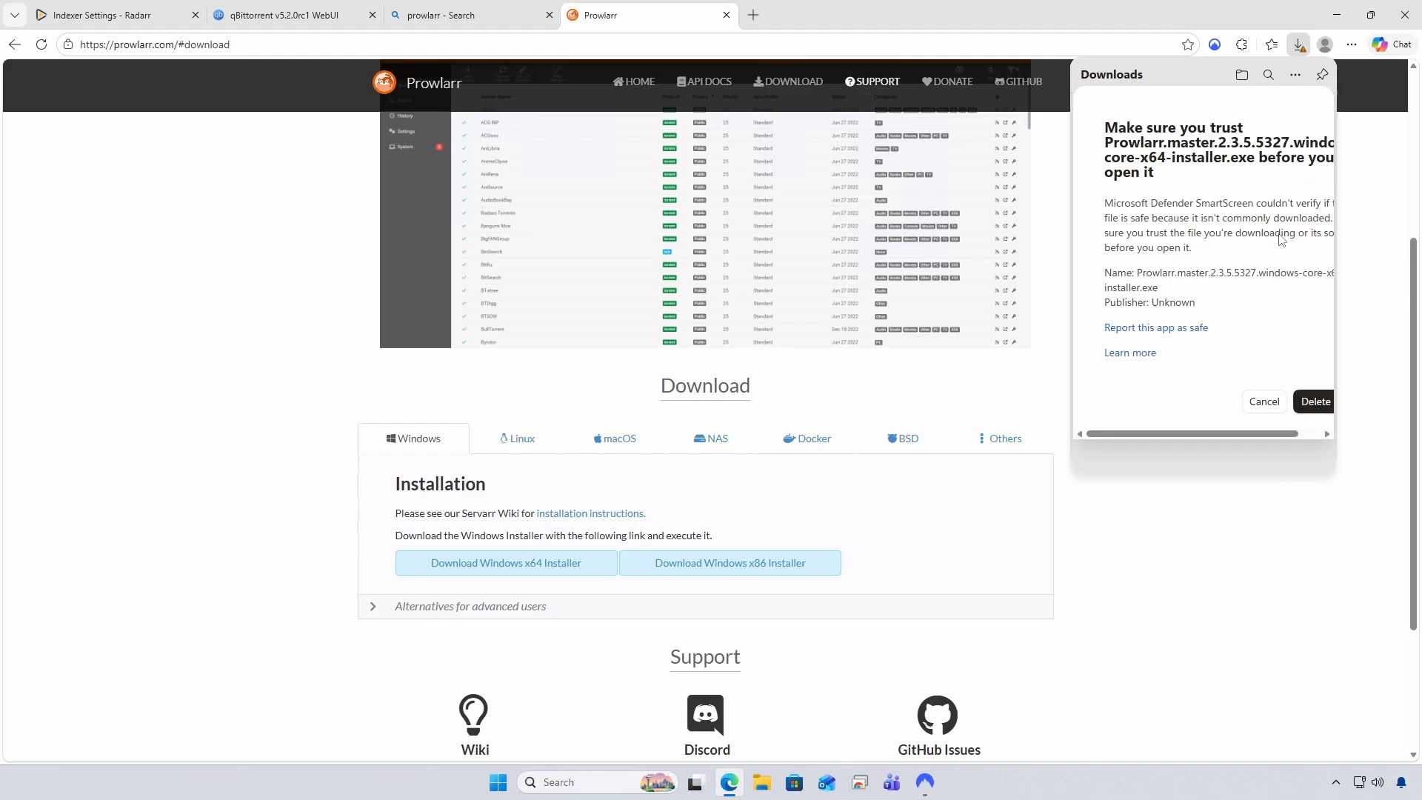
left_click(1308, 434)
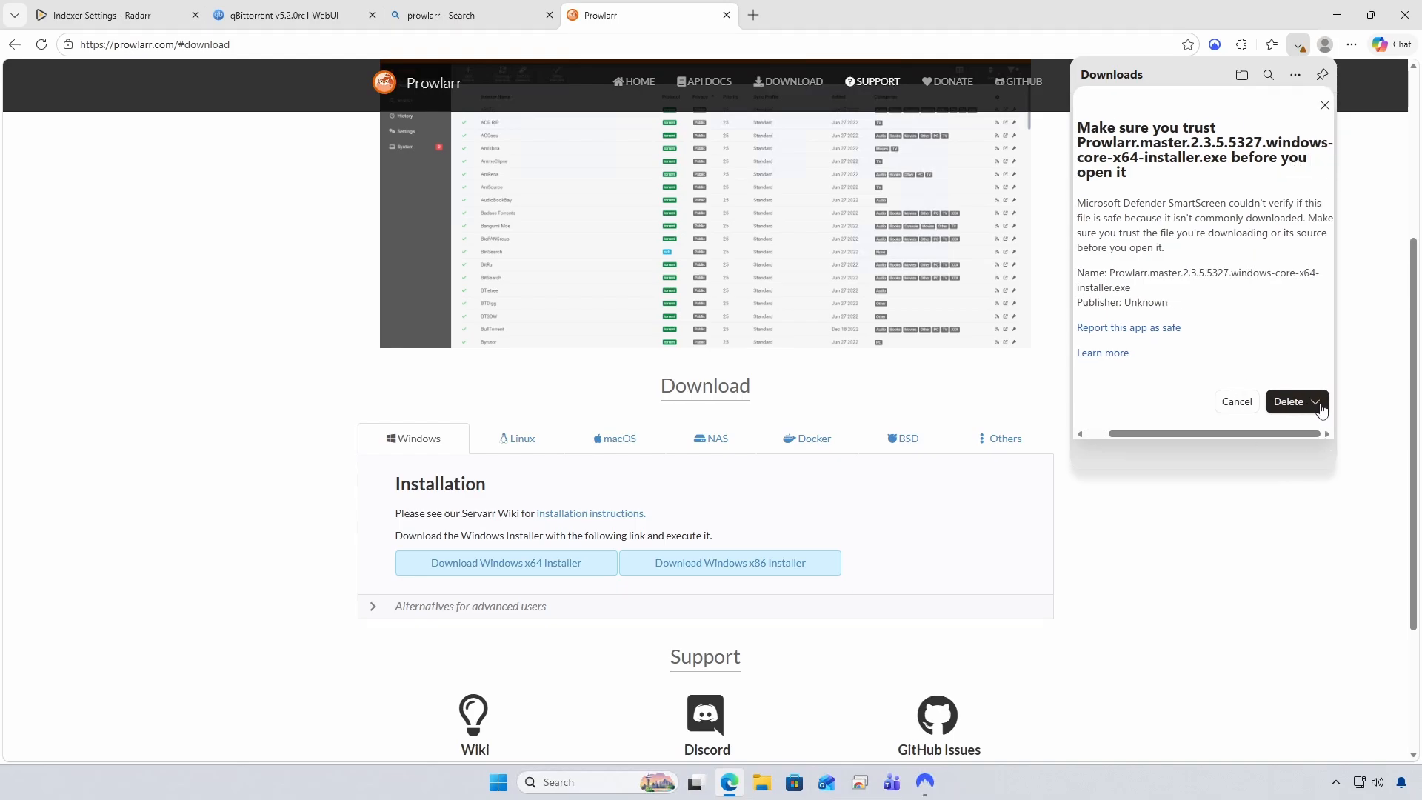
left_click(1318, 402)
left_click(1295, 427)
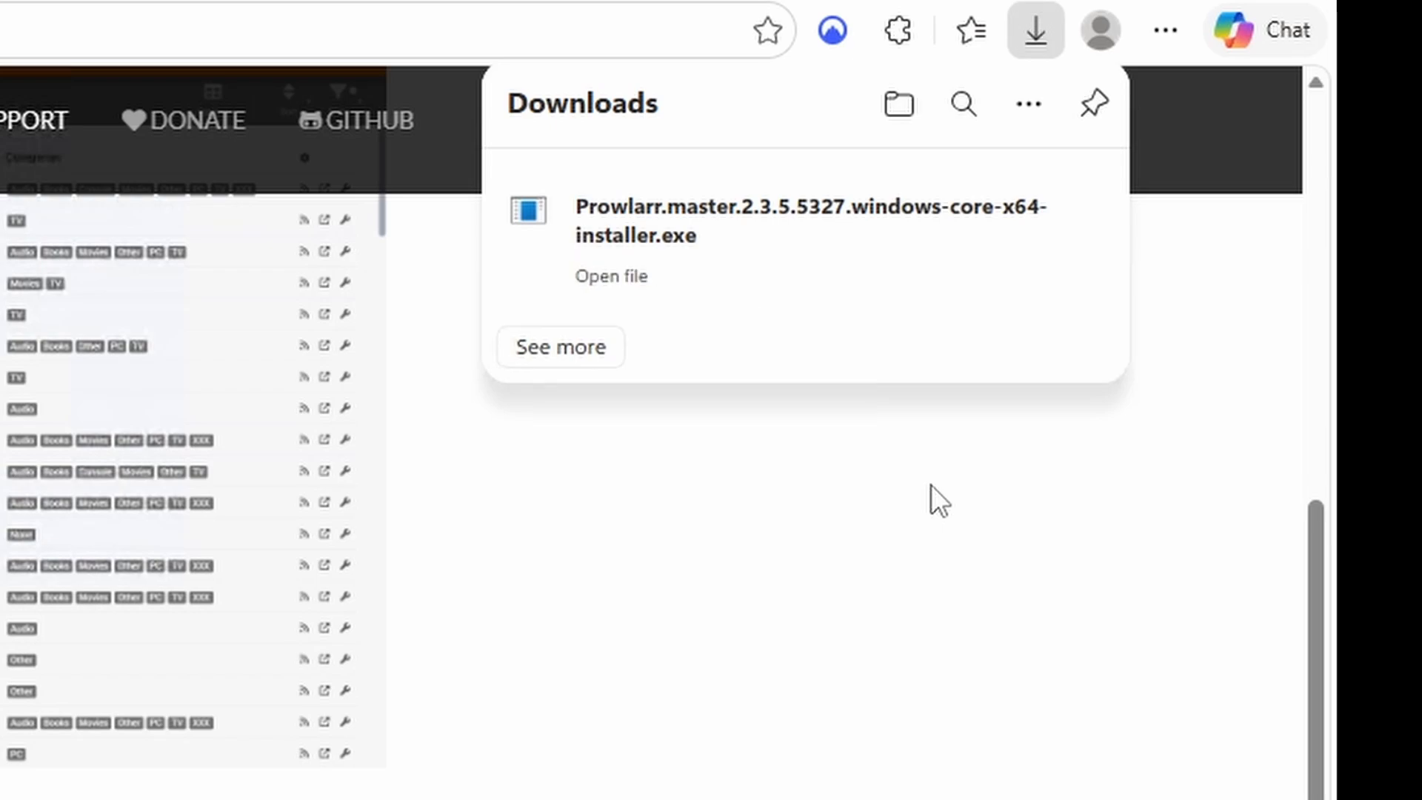
Run the Prowlarr installer, approve UAC, install as a Windows service, and open its Web UI
left_click(617, 278)
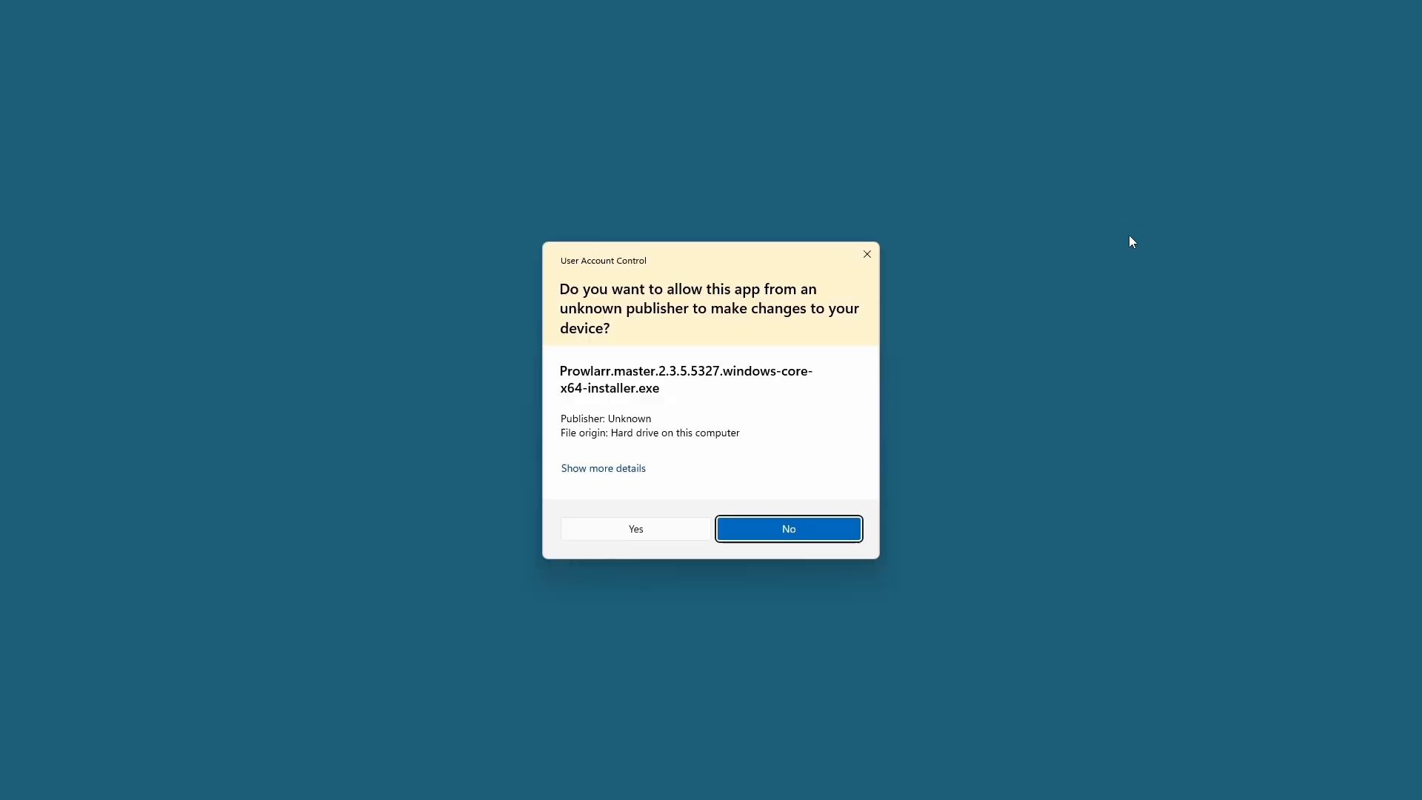
left_click(654, 530)
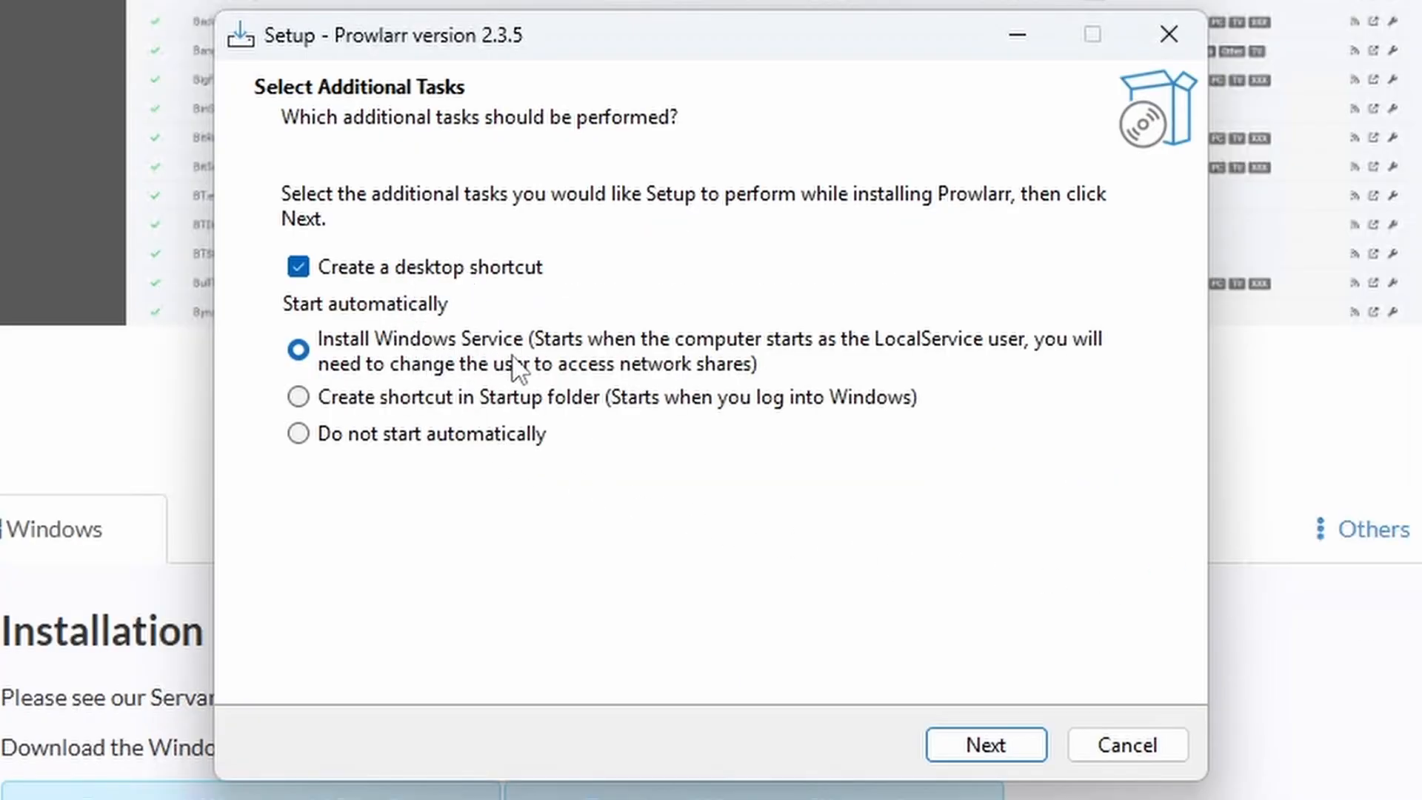
left_click(995, 749)
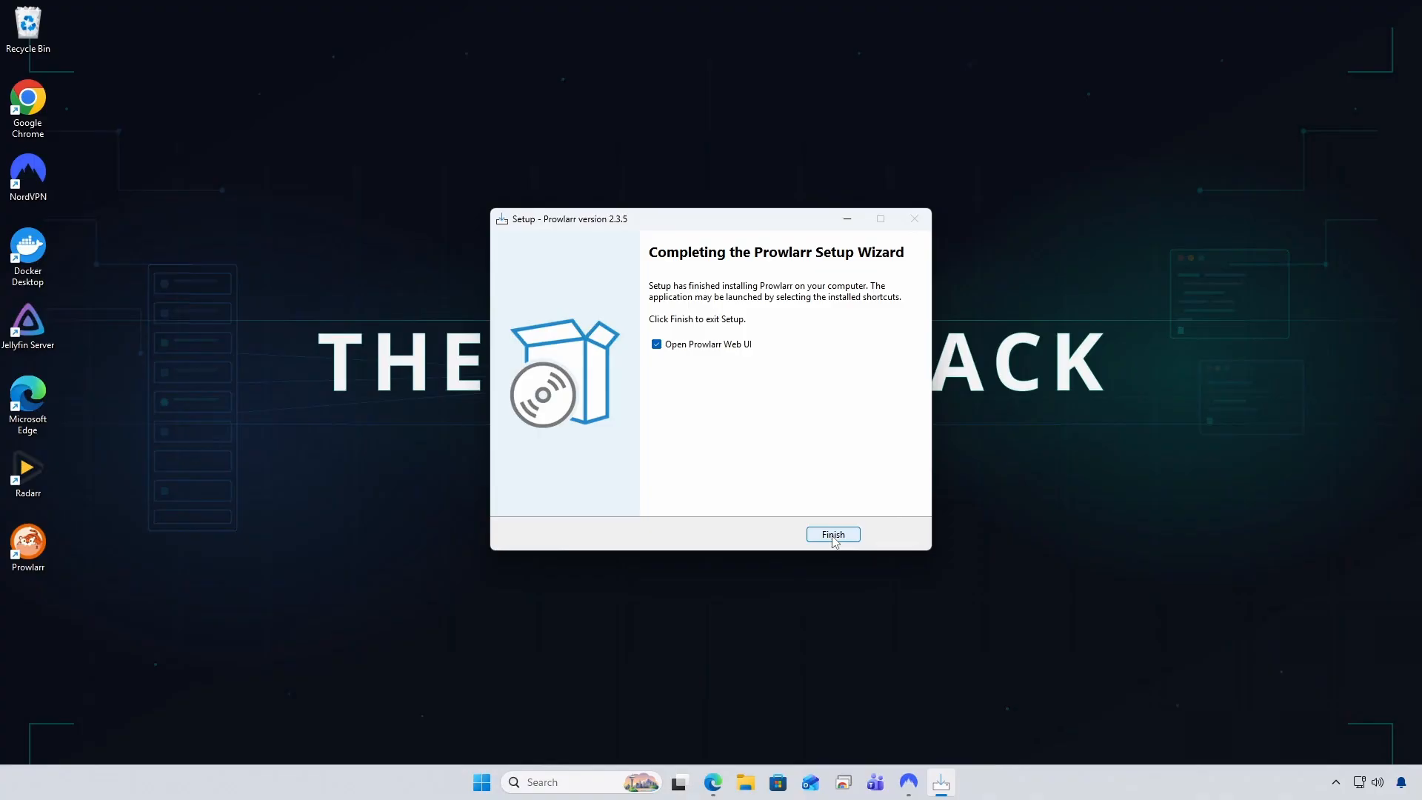
left_click(833, 535)
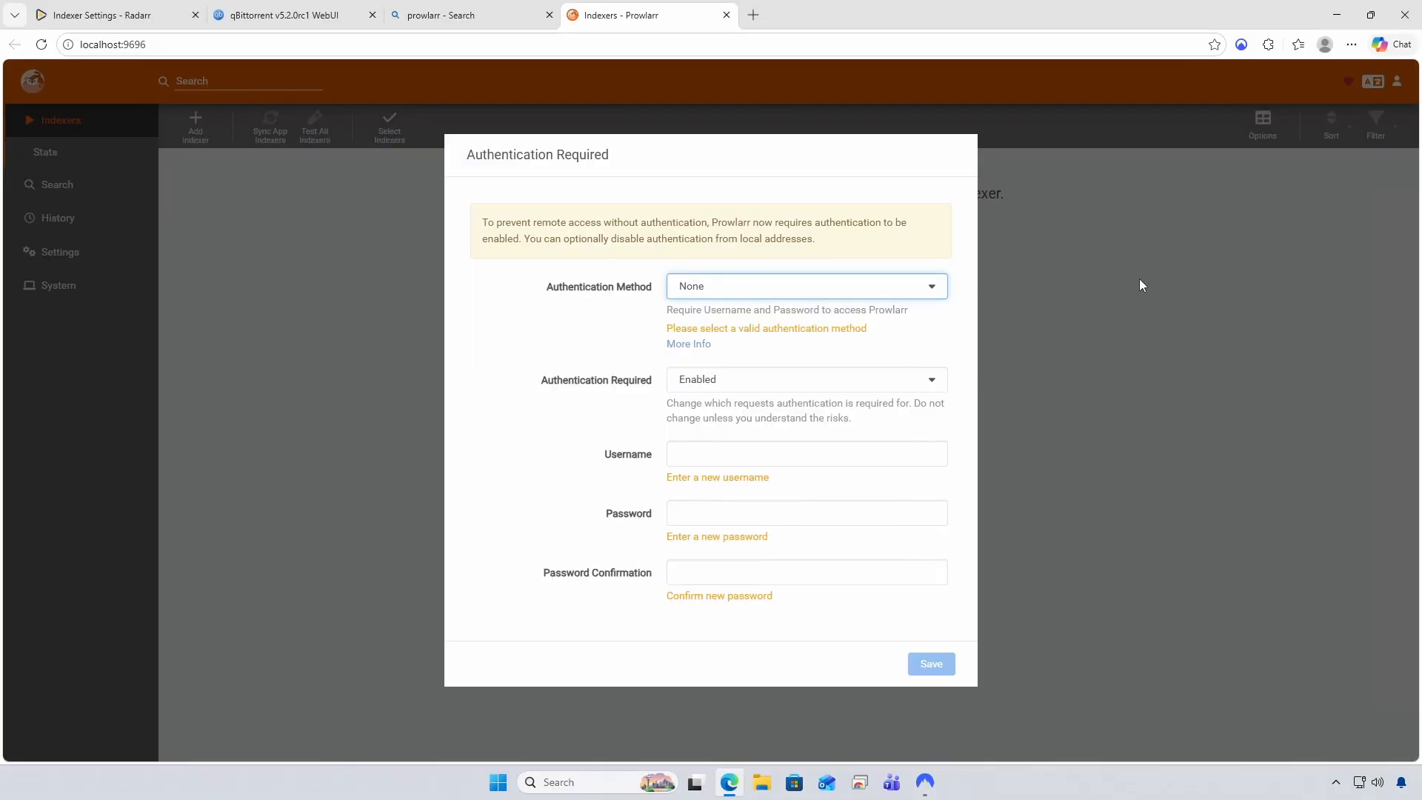
Set Prowlarr's authentication to Forms (Login Page) with a username and confirmed password, and save
left_click(933, 287)
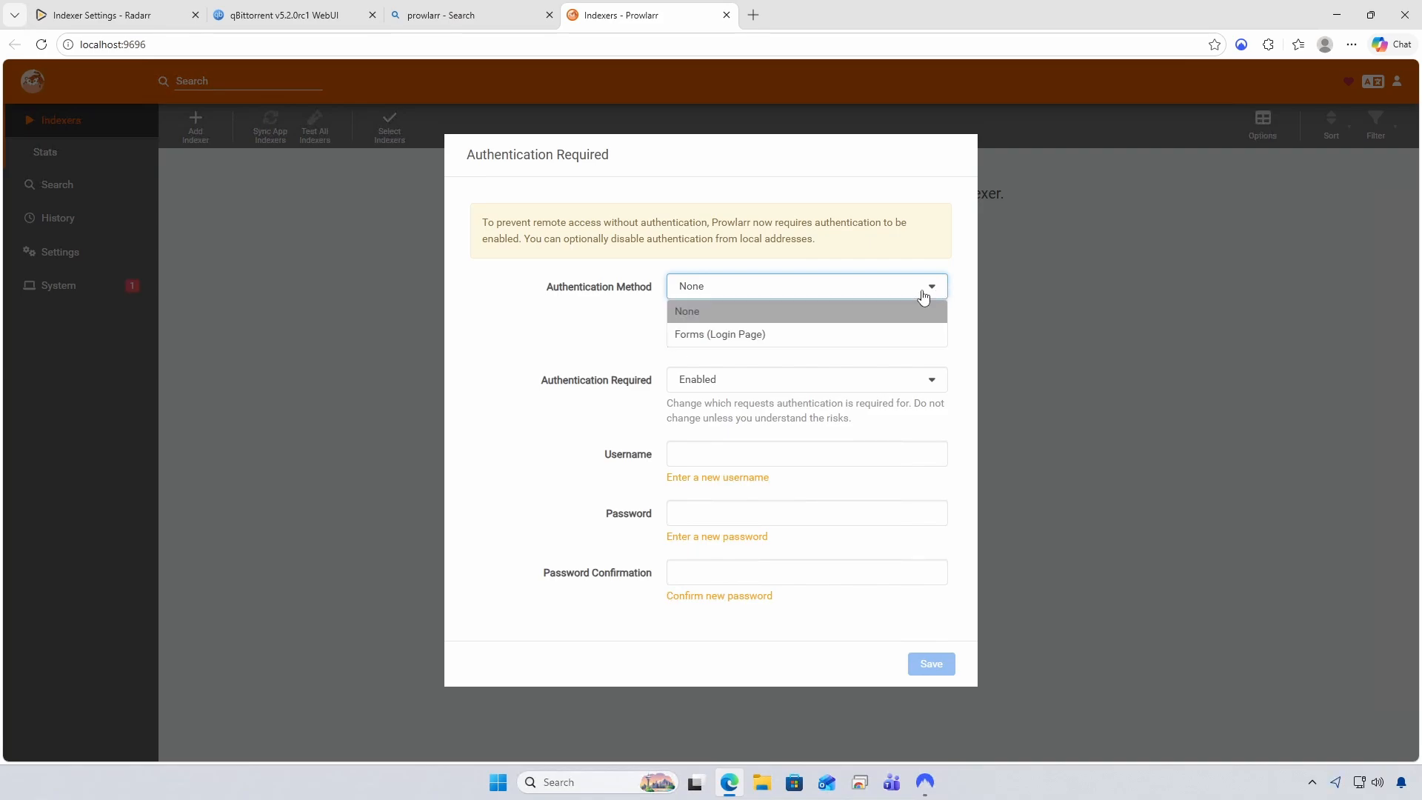
left_click(770, 340)
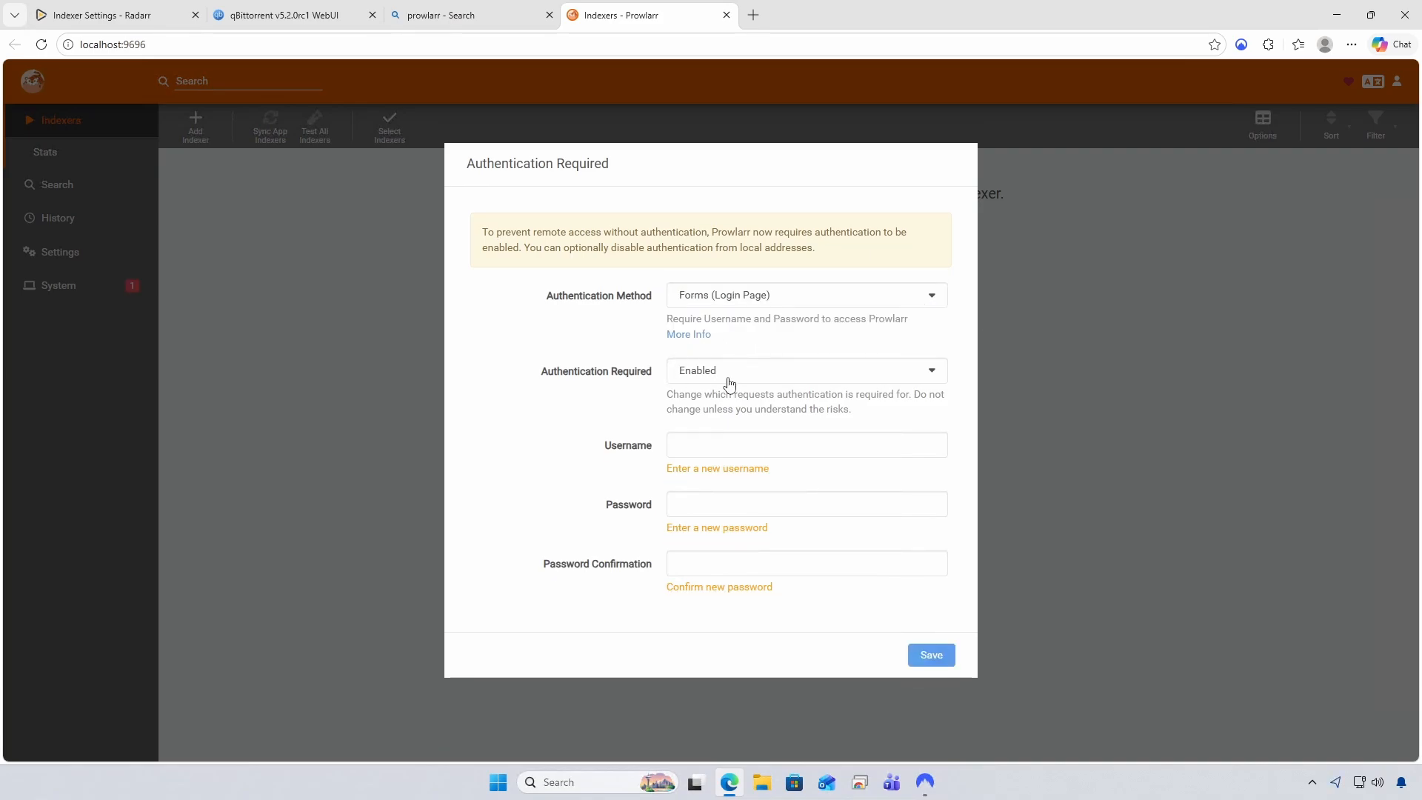
left_click(771, 446)
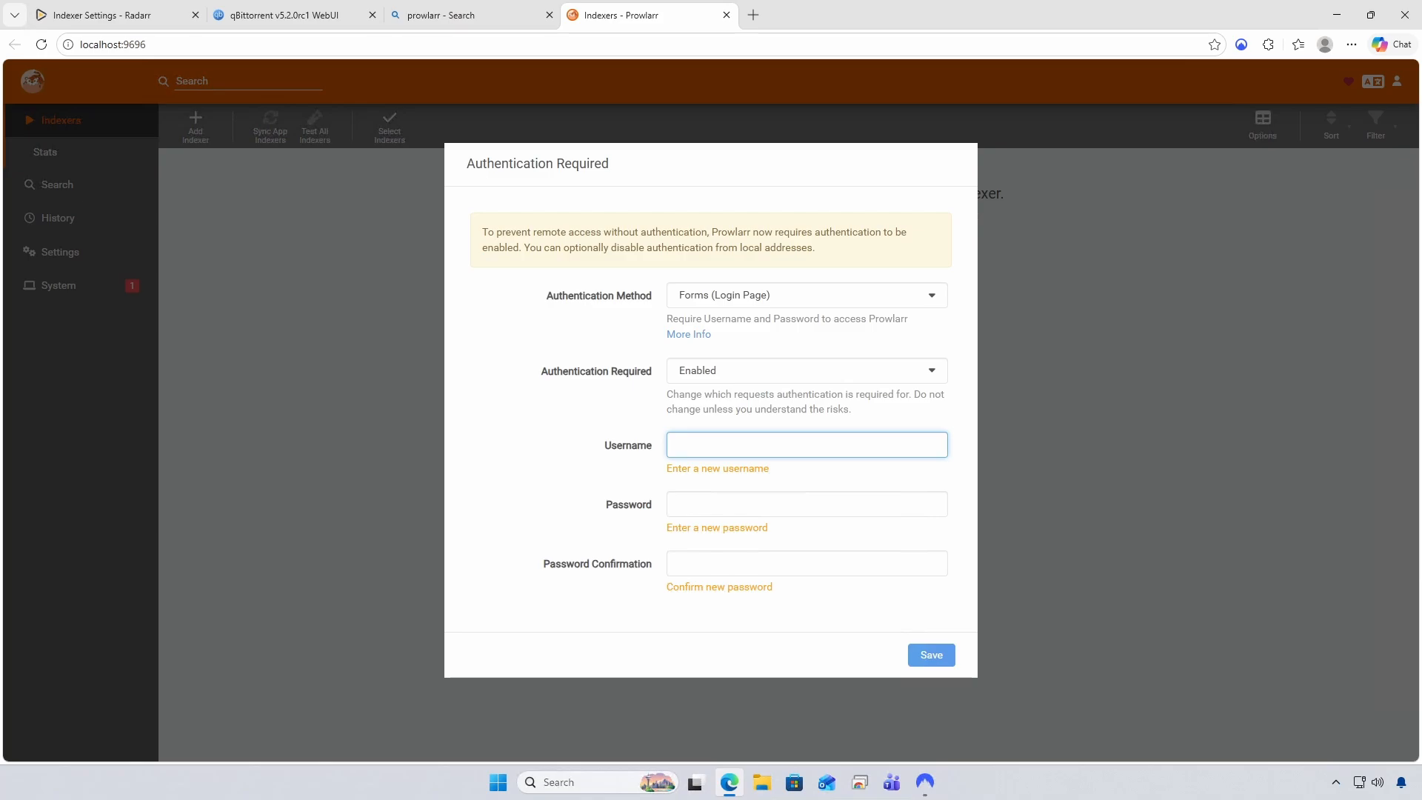
left_click(716, 447)
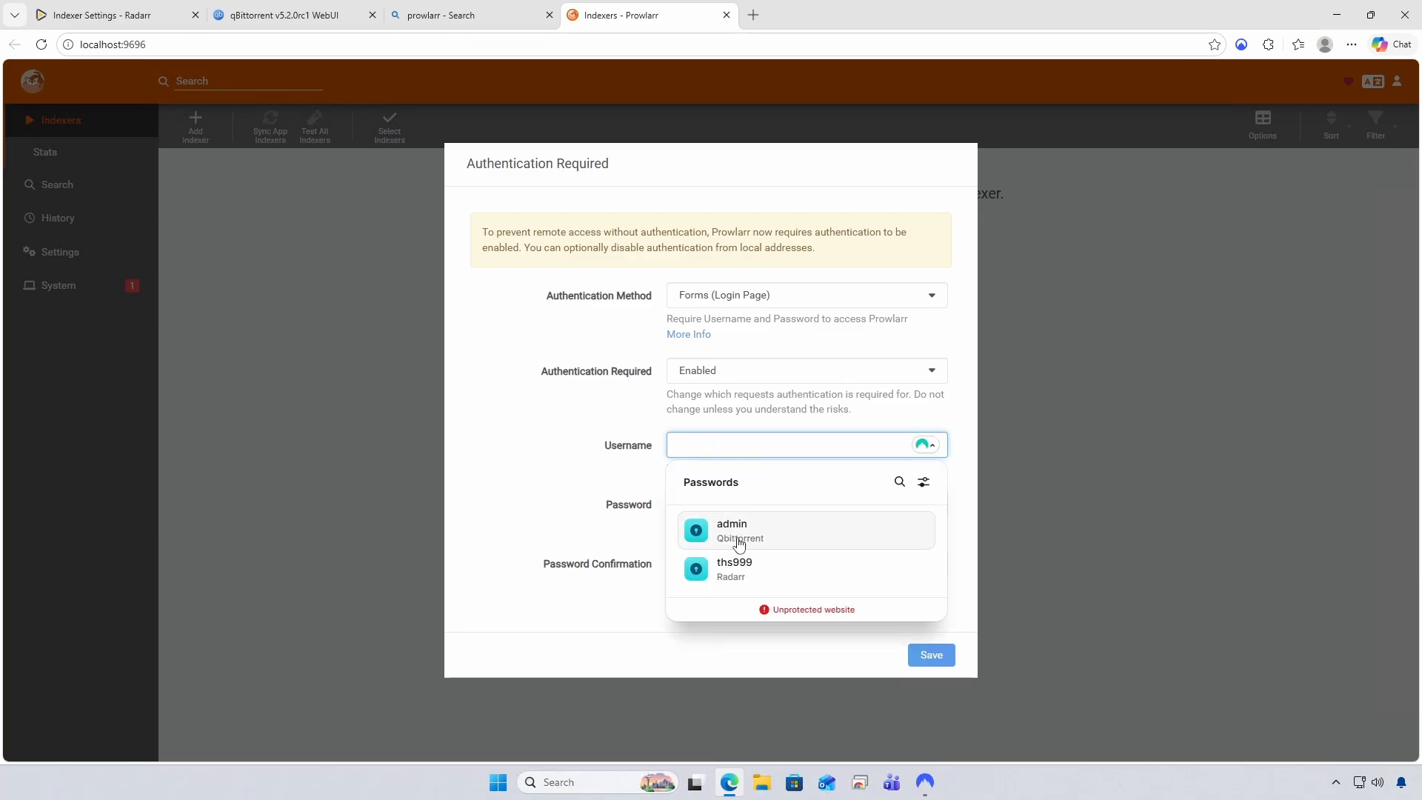
left_click(739, 572)
left_click(807, 494)
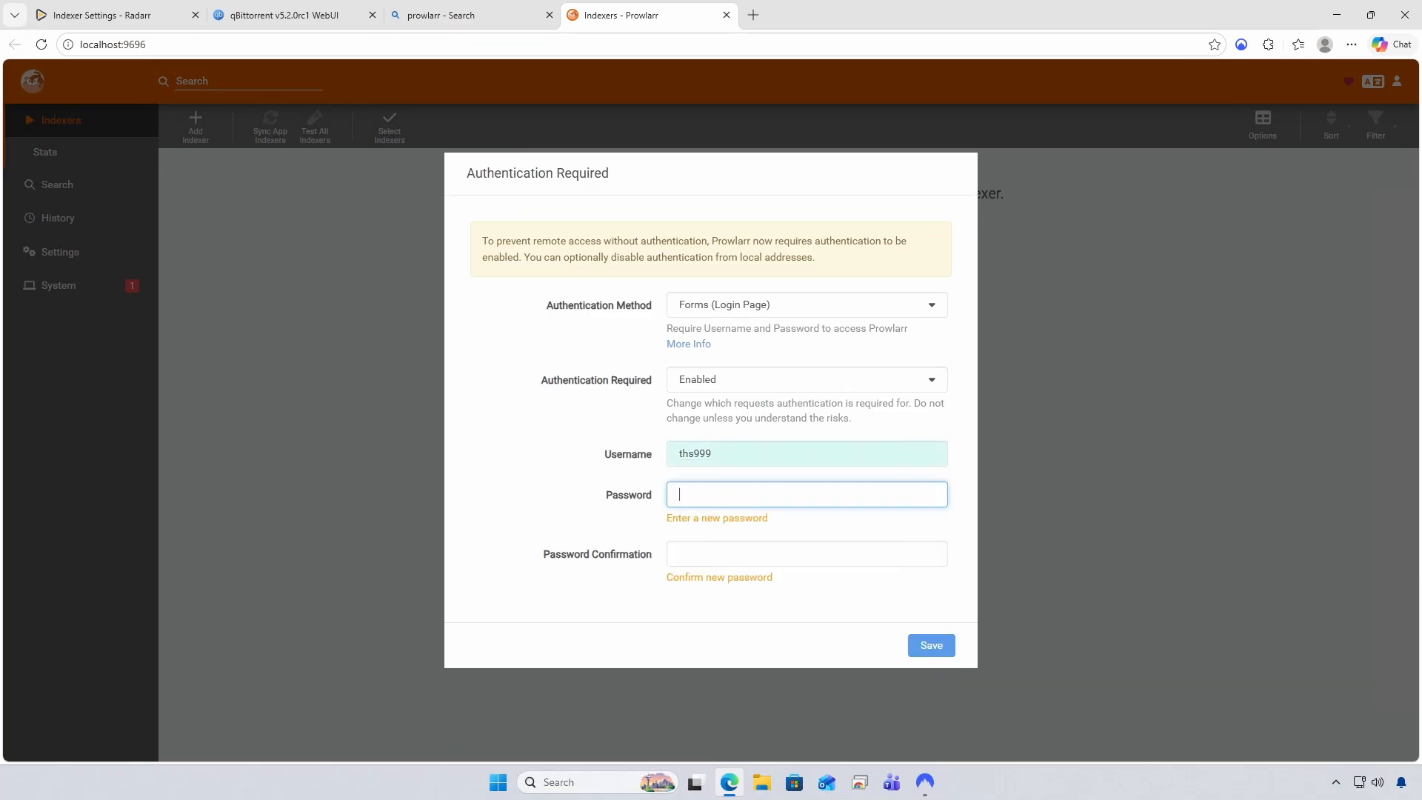
type("••")
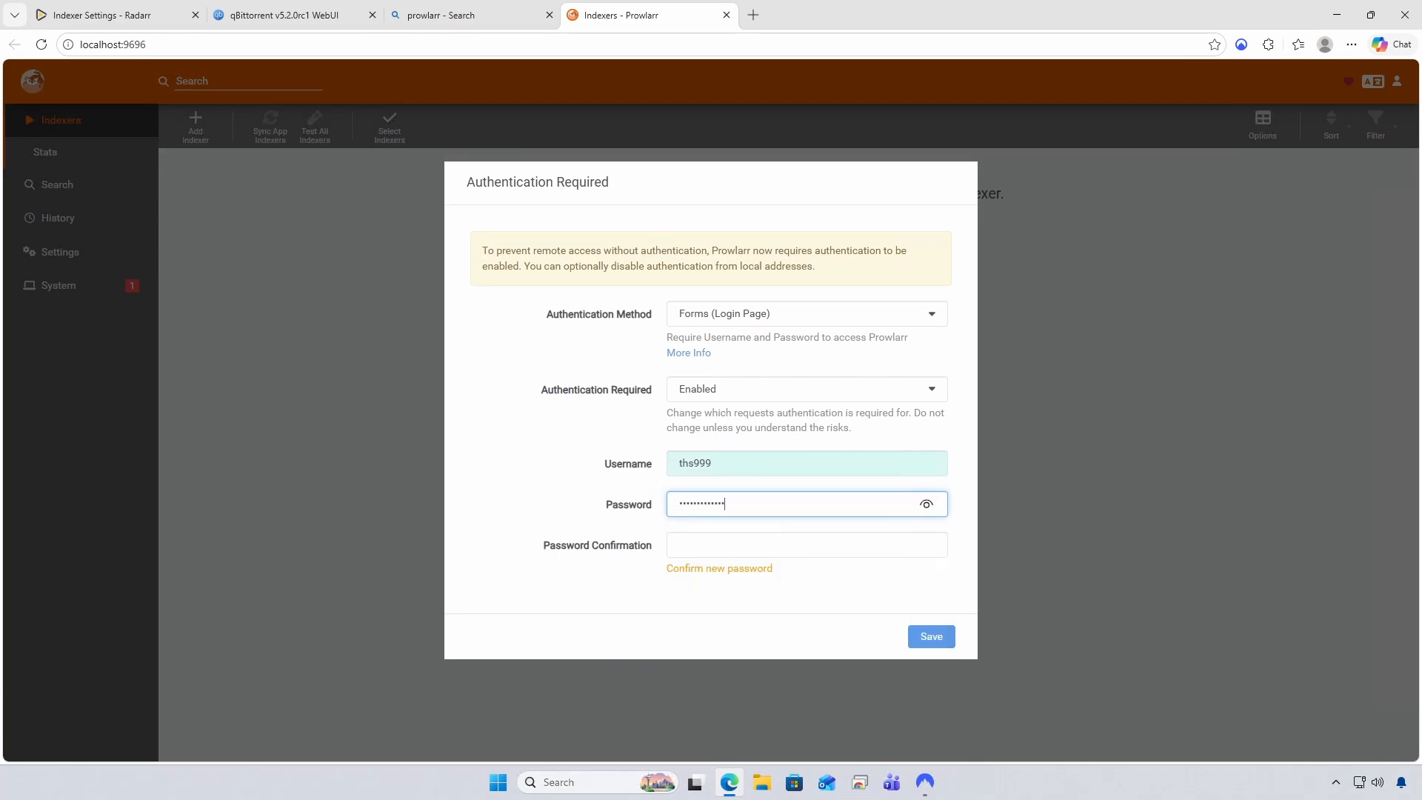
key("Tab")
type("••••")
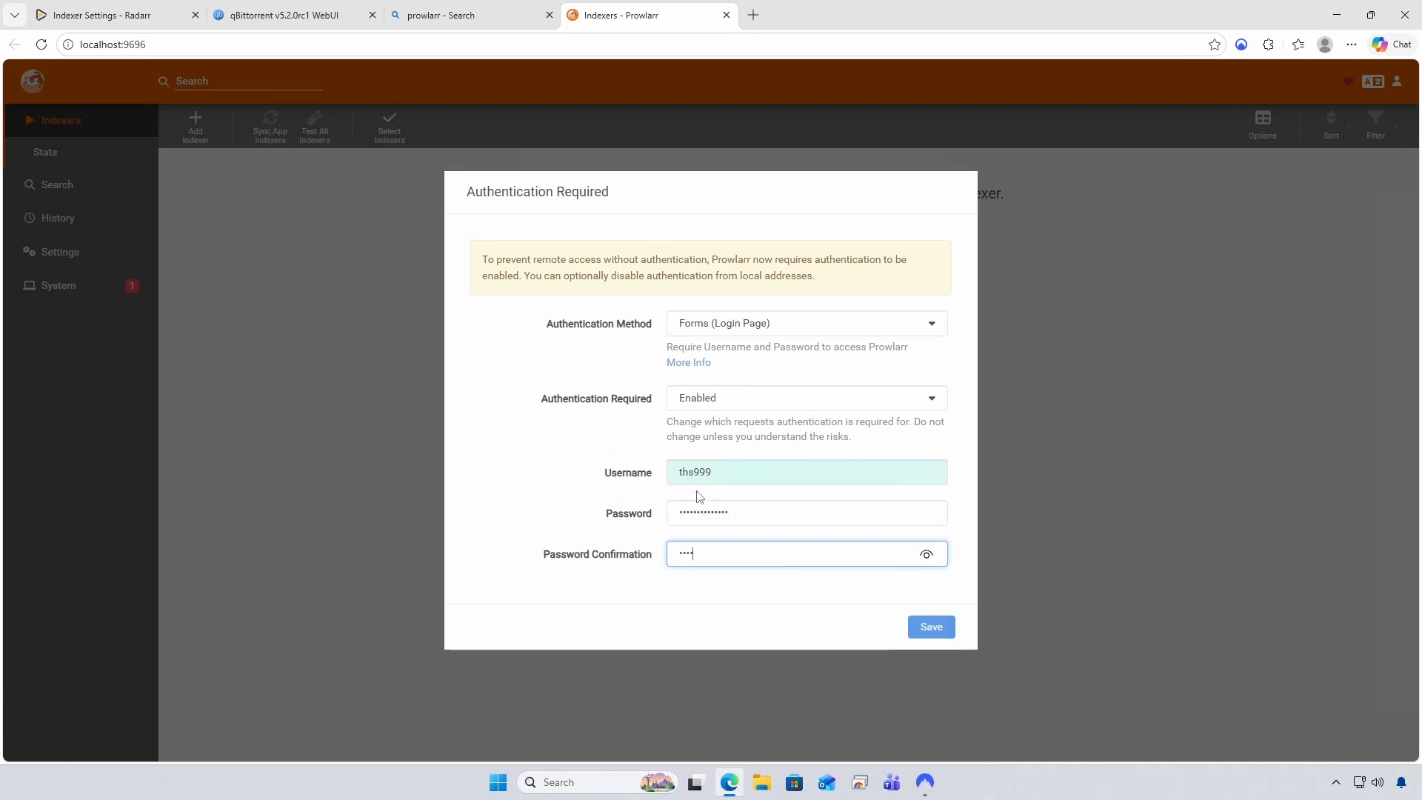
type("••••••••")
left_click(931, 628)
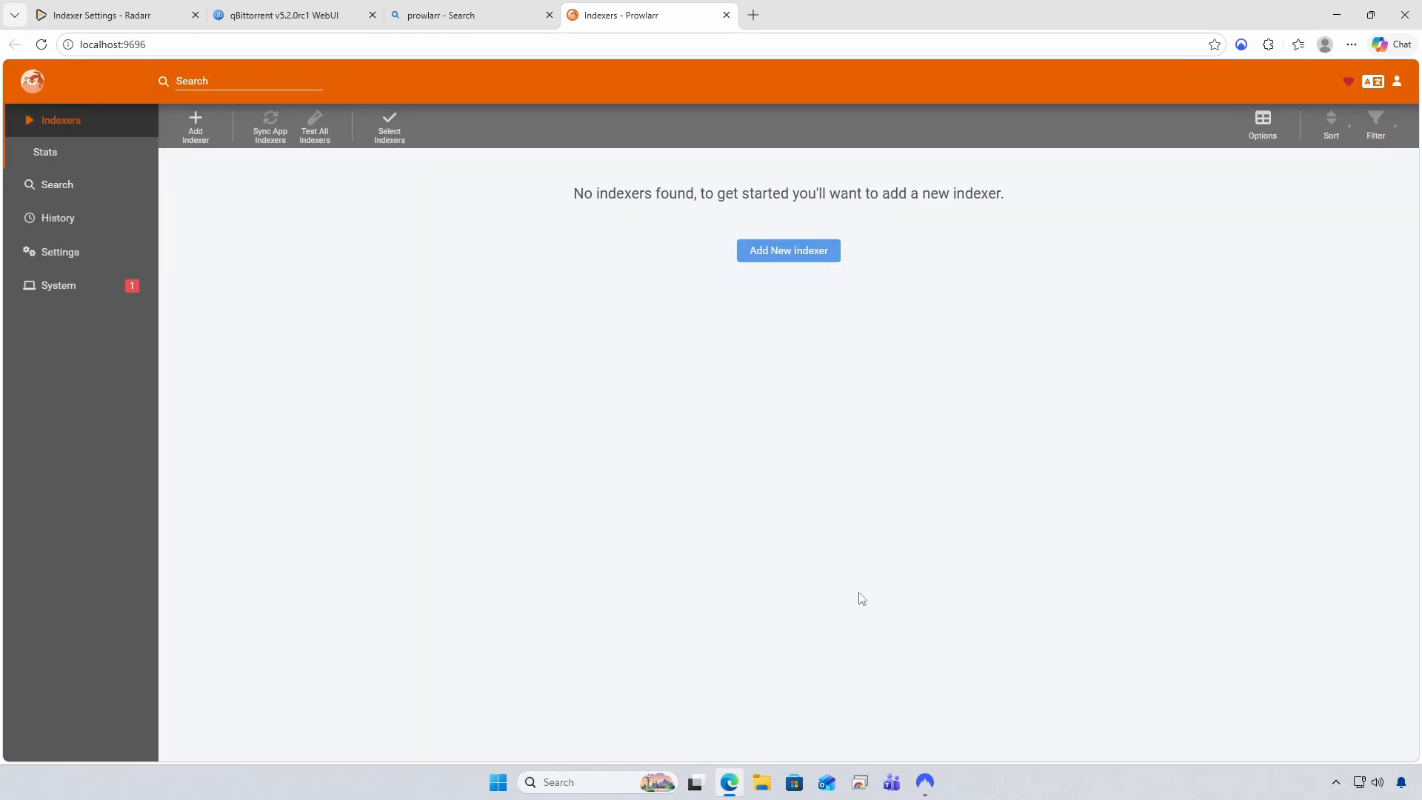
Start adding Radarr as a new application in Prowlarr's Apps settings
left_click(60, 249)
left_click(68, 292)
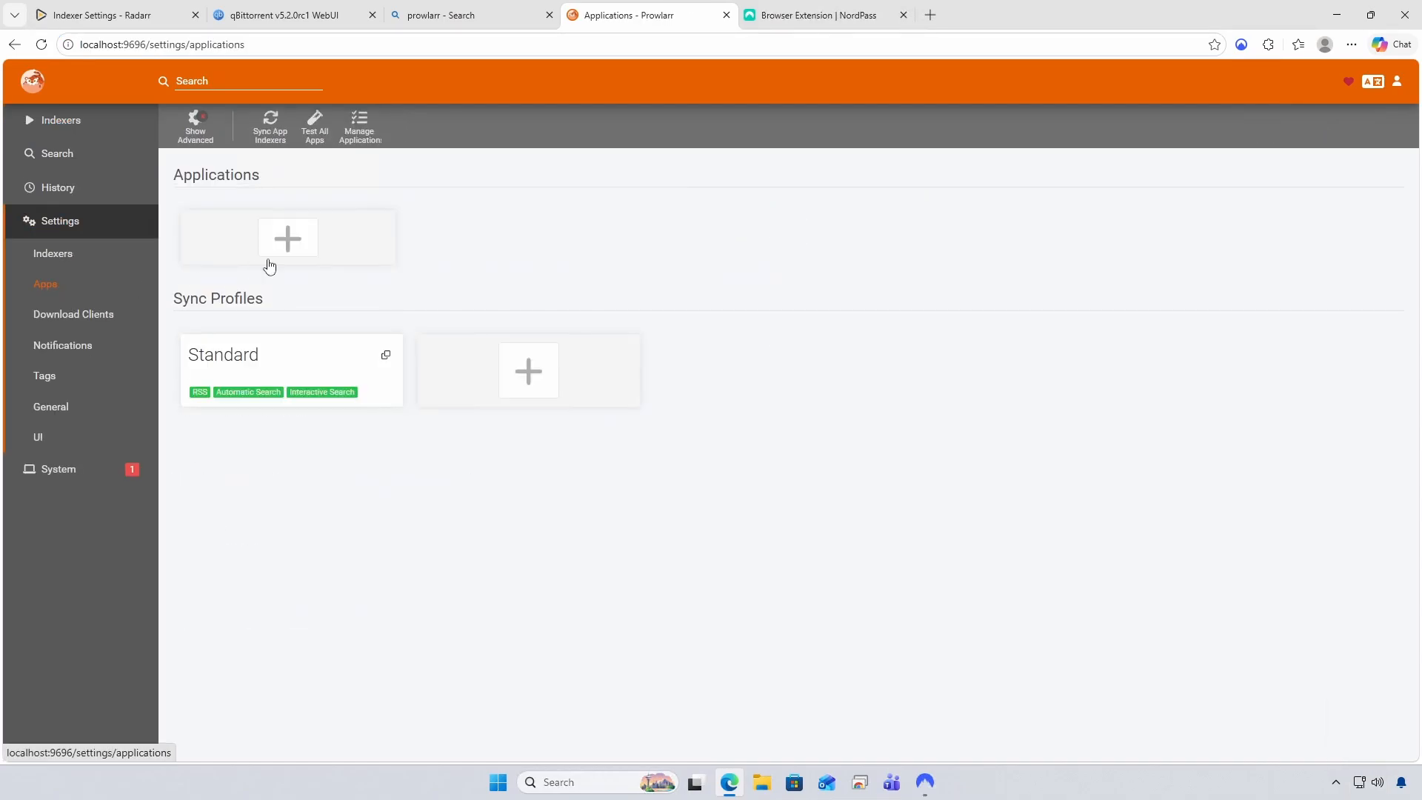
left_click(303, 244)
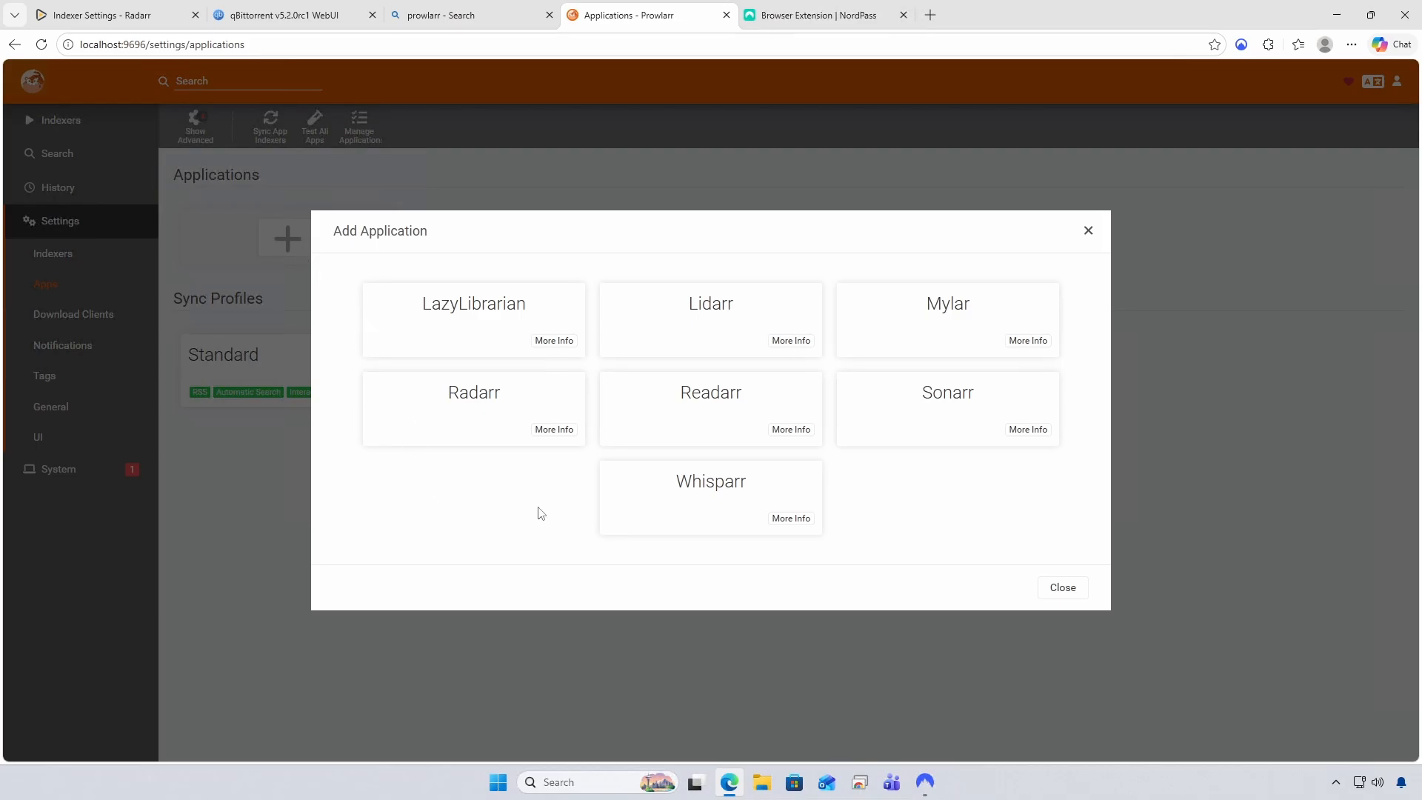
left_click(516, 403)
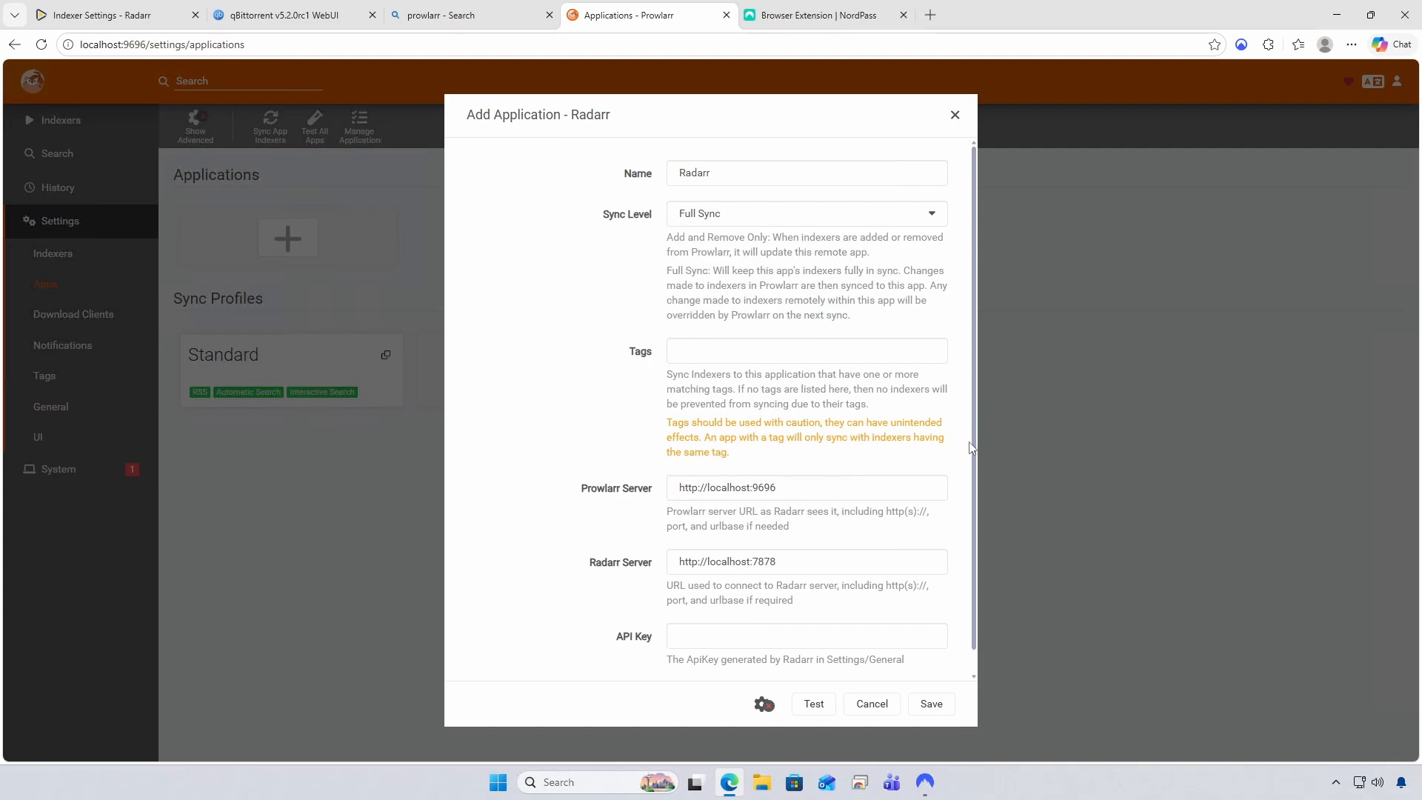
scroll(973, 465, "down", 1)
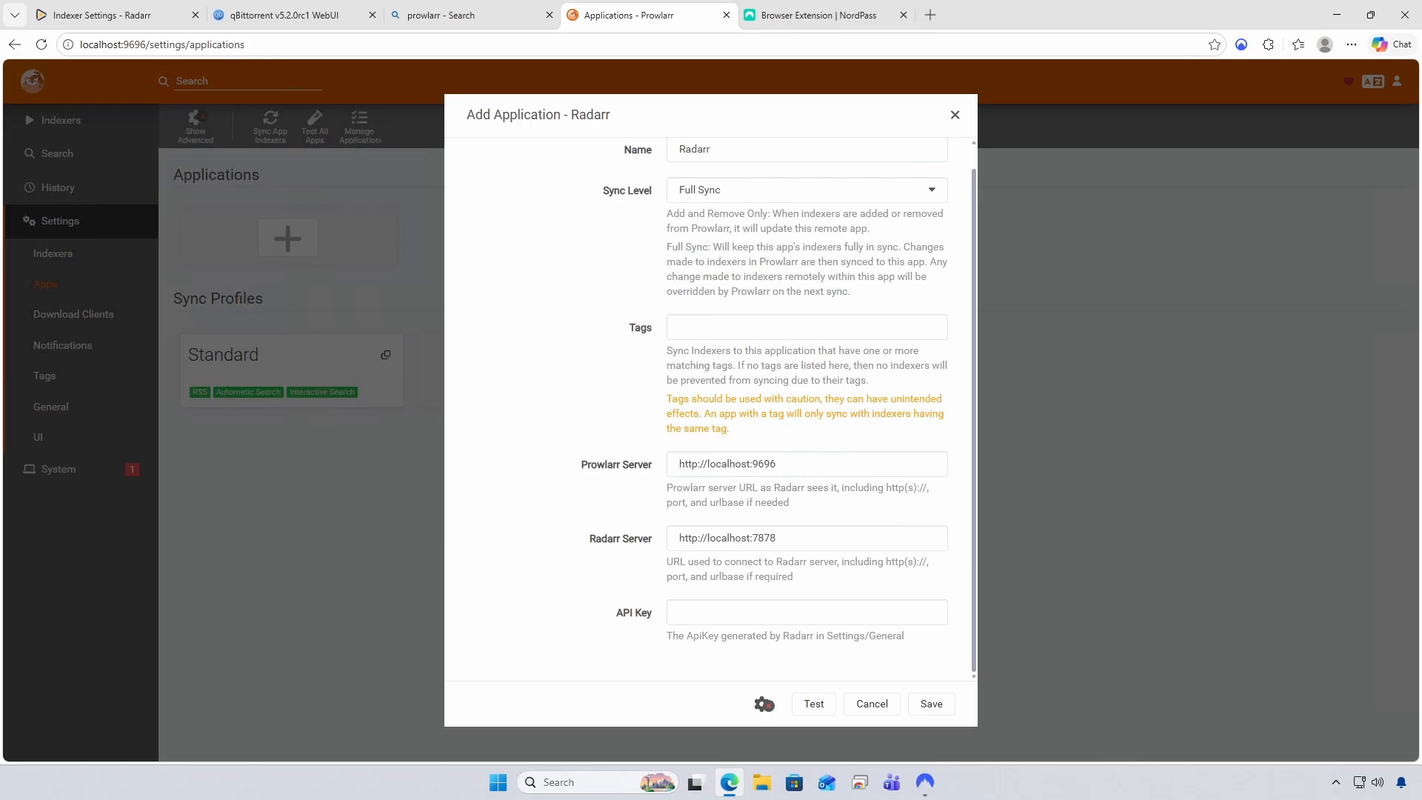
Copy Radarr's API key from its General settings page
left_click(549, 15)
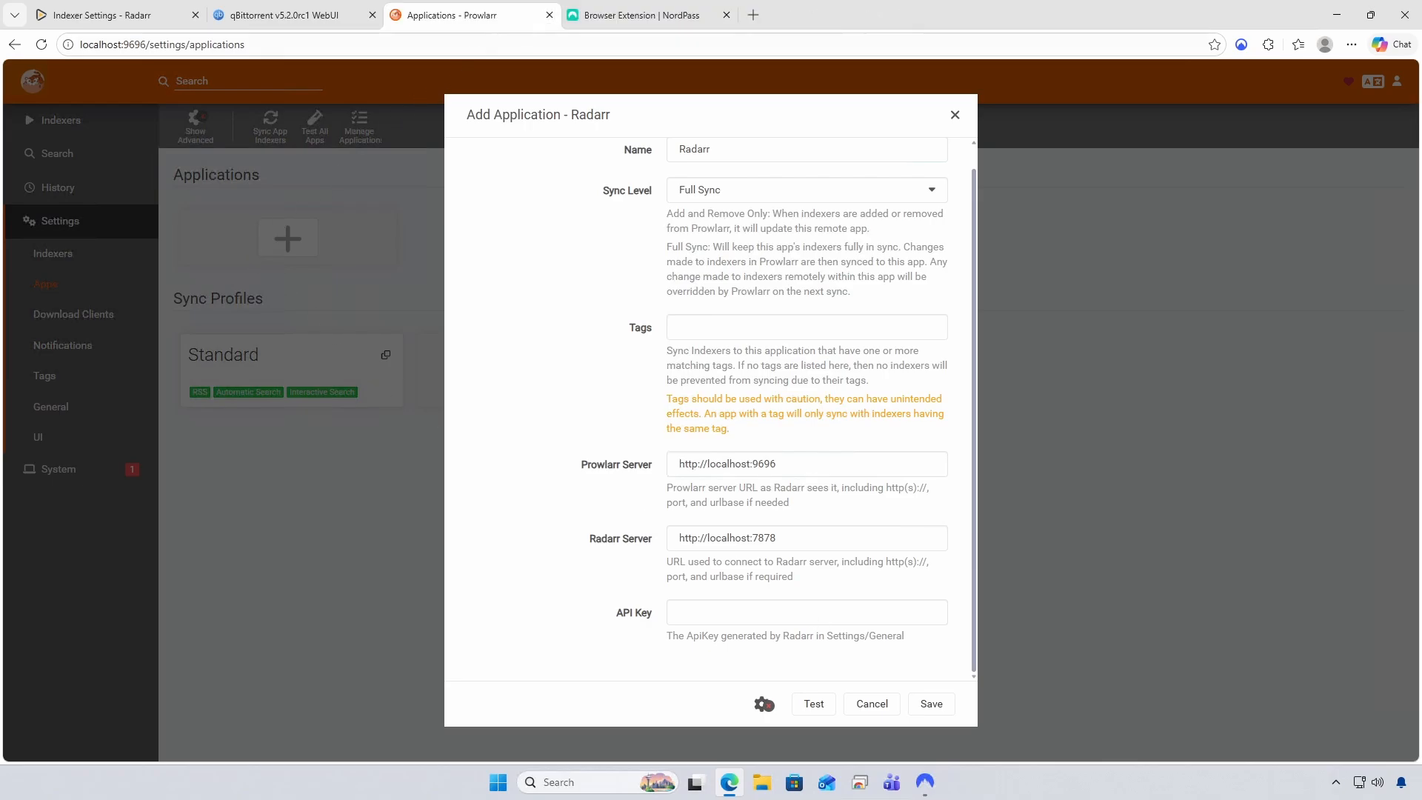
left_click(83, 17)
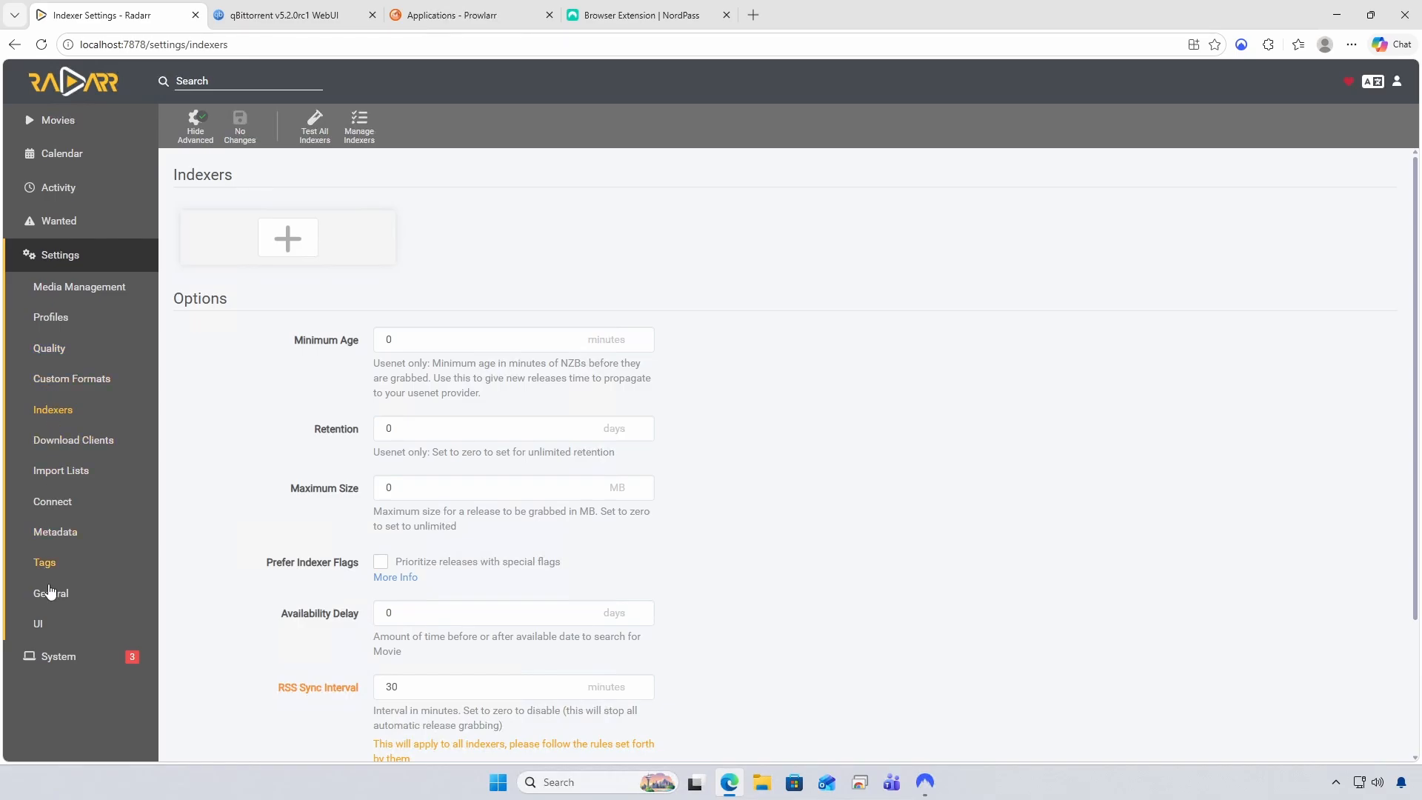
left_click(50, 592)
scroll(444, 492, "down", 6)
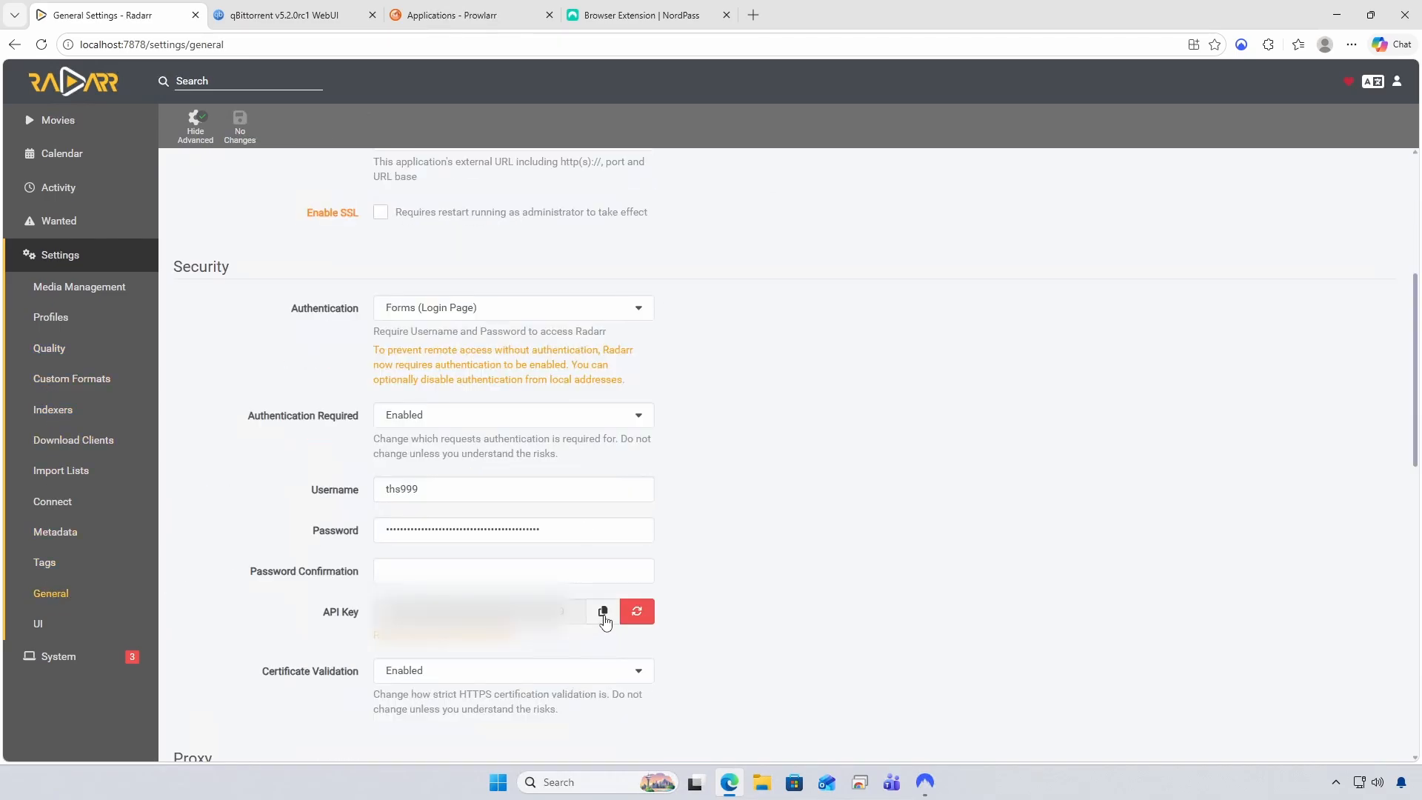
Paste the Radarr API key, test the connection and save the Radarr application
left_click(474, 16)
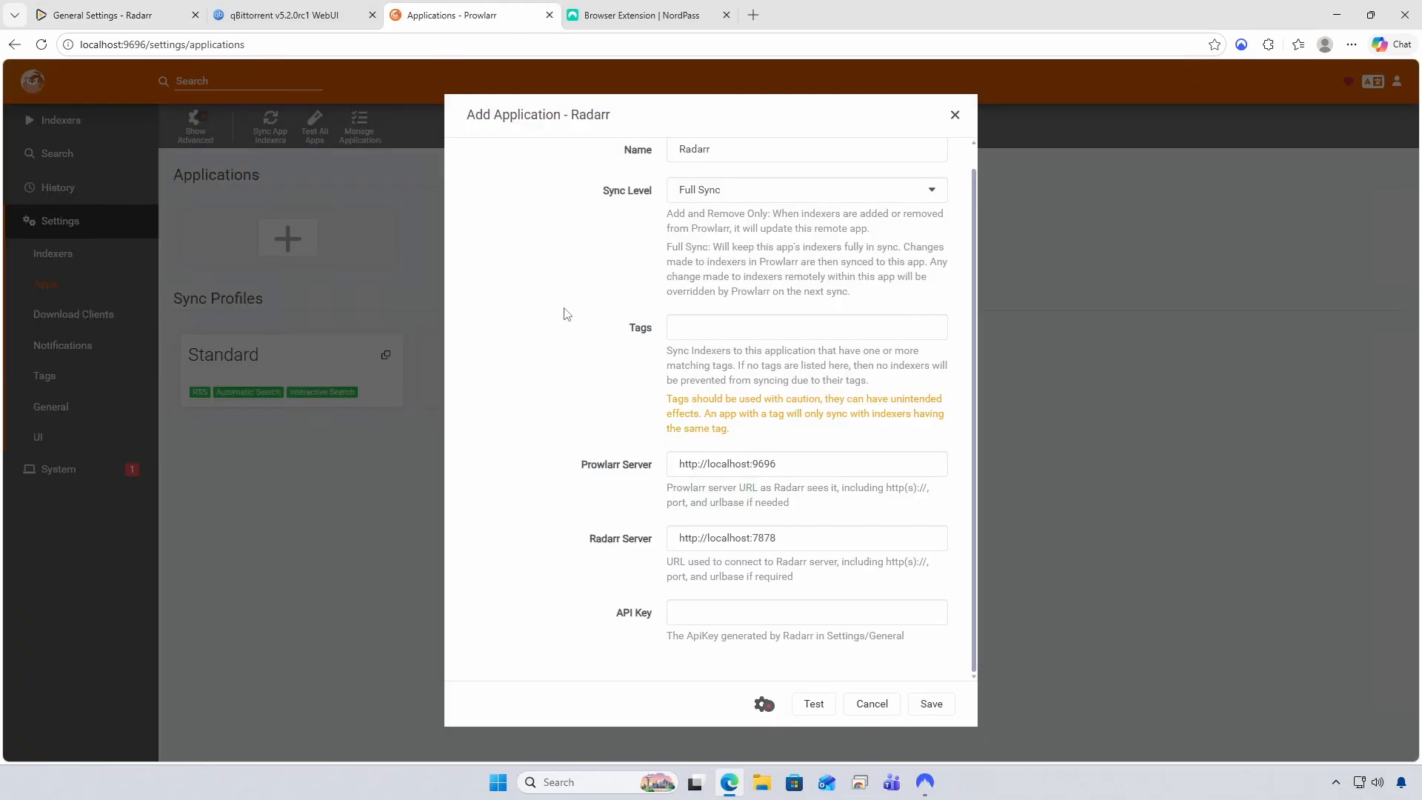
left_click(857, 611)
key("ctrl+v")
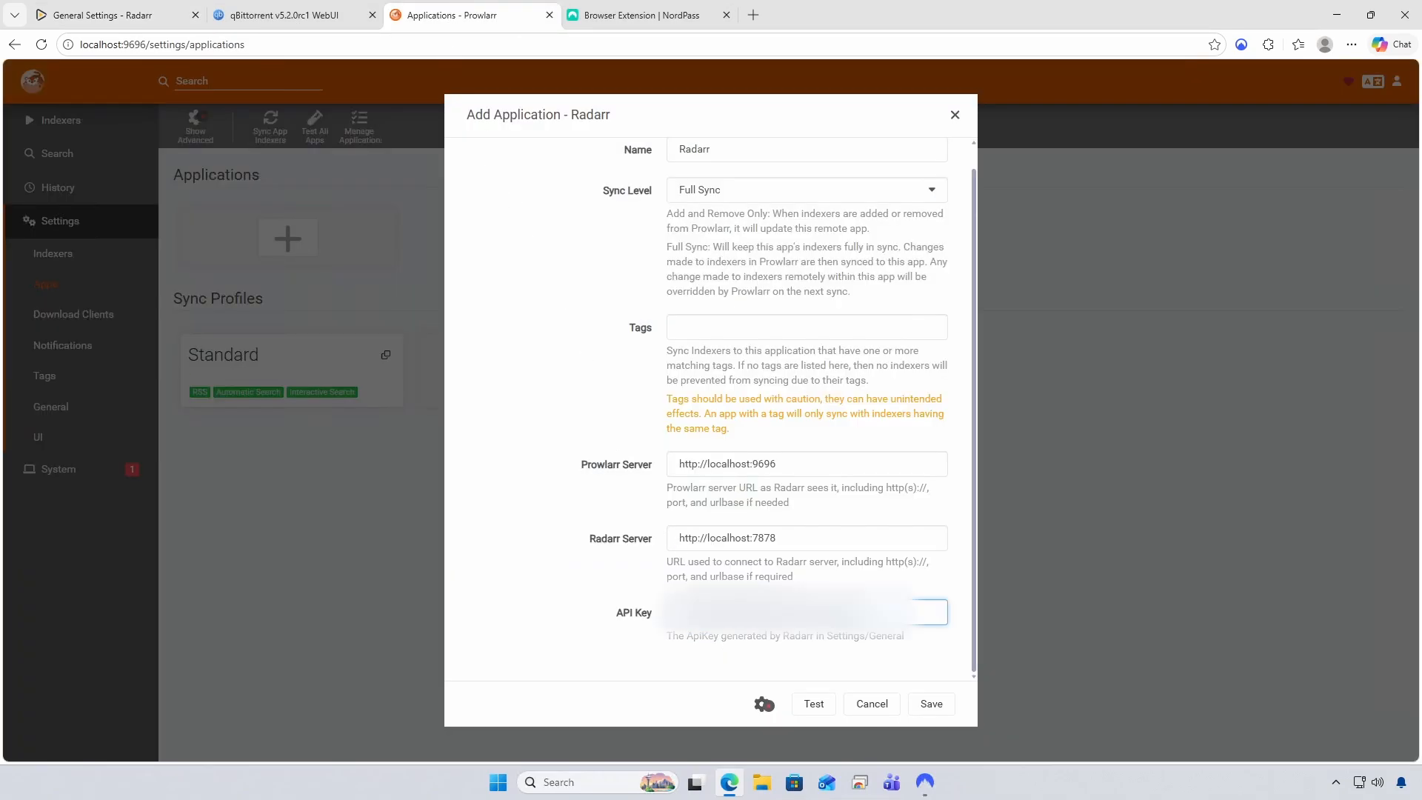
left_click(815, 705)
left_click(765, 704)
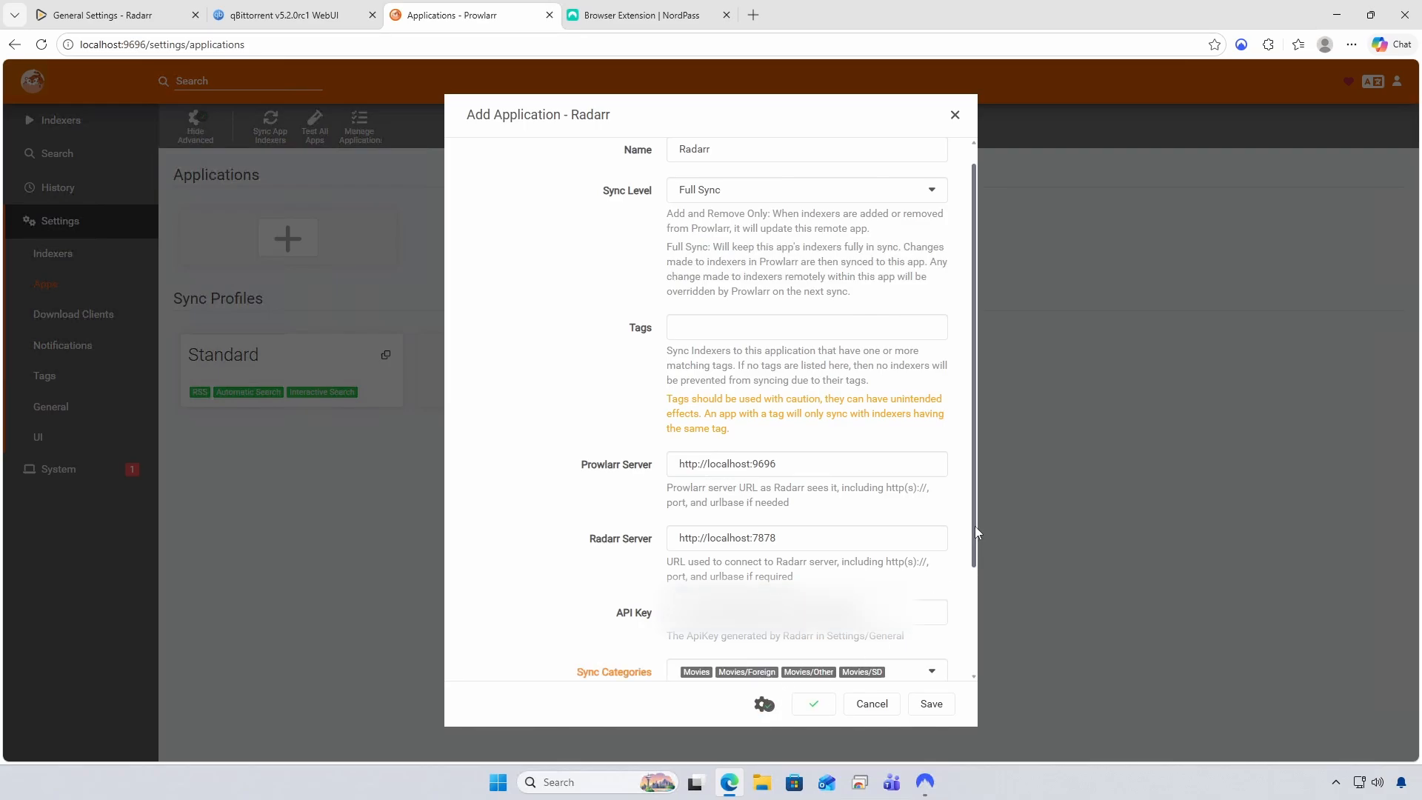
left_click_drag(974, 532, 981, 673)
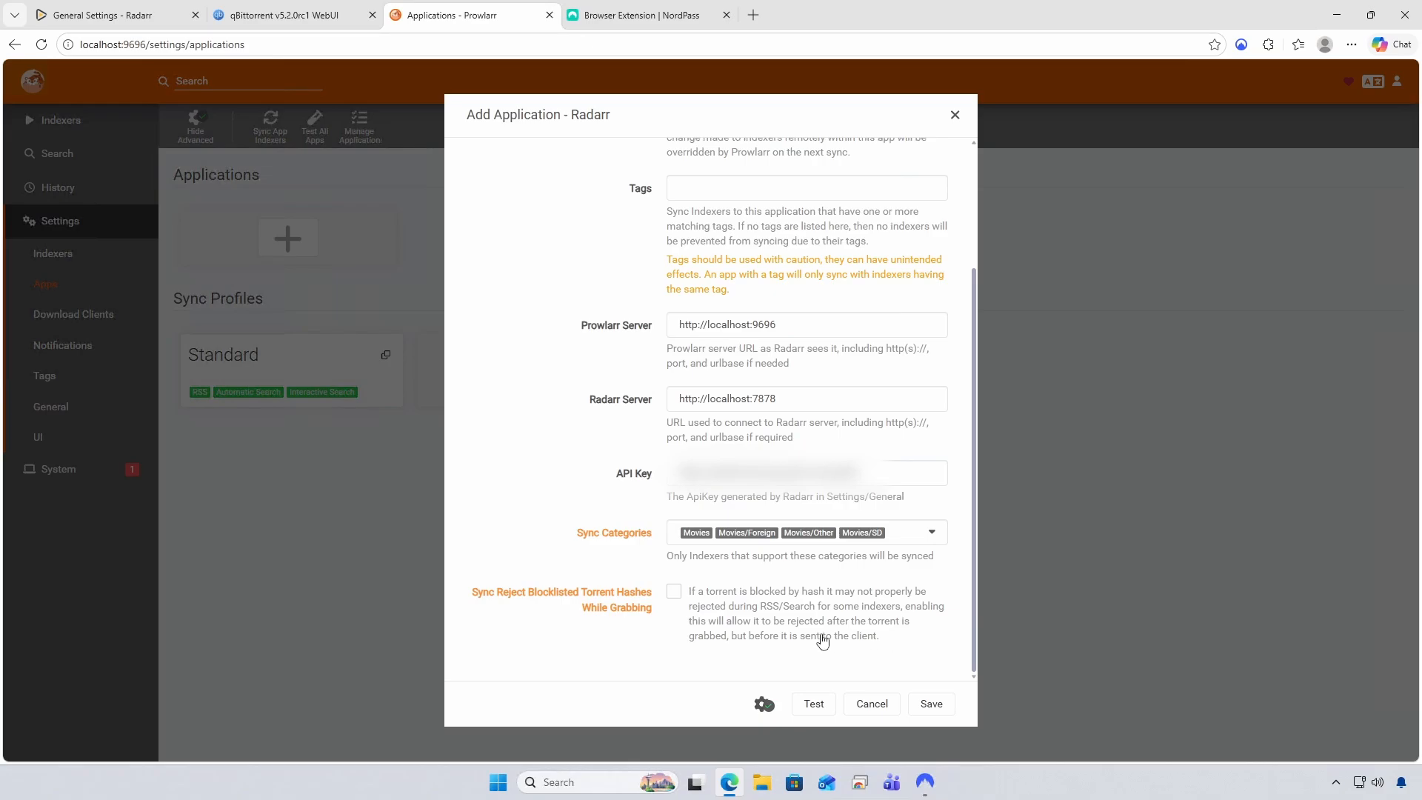
left_click(936, 706)
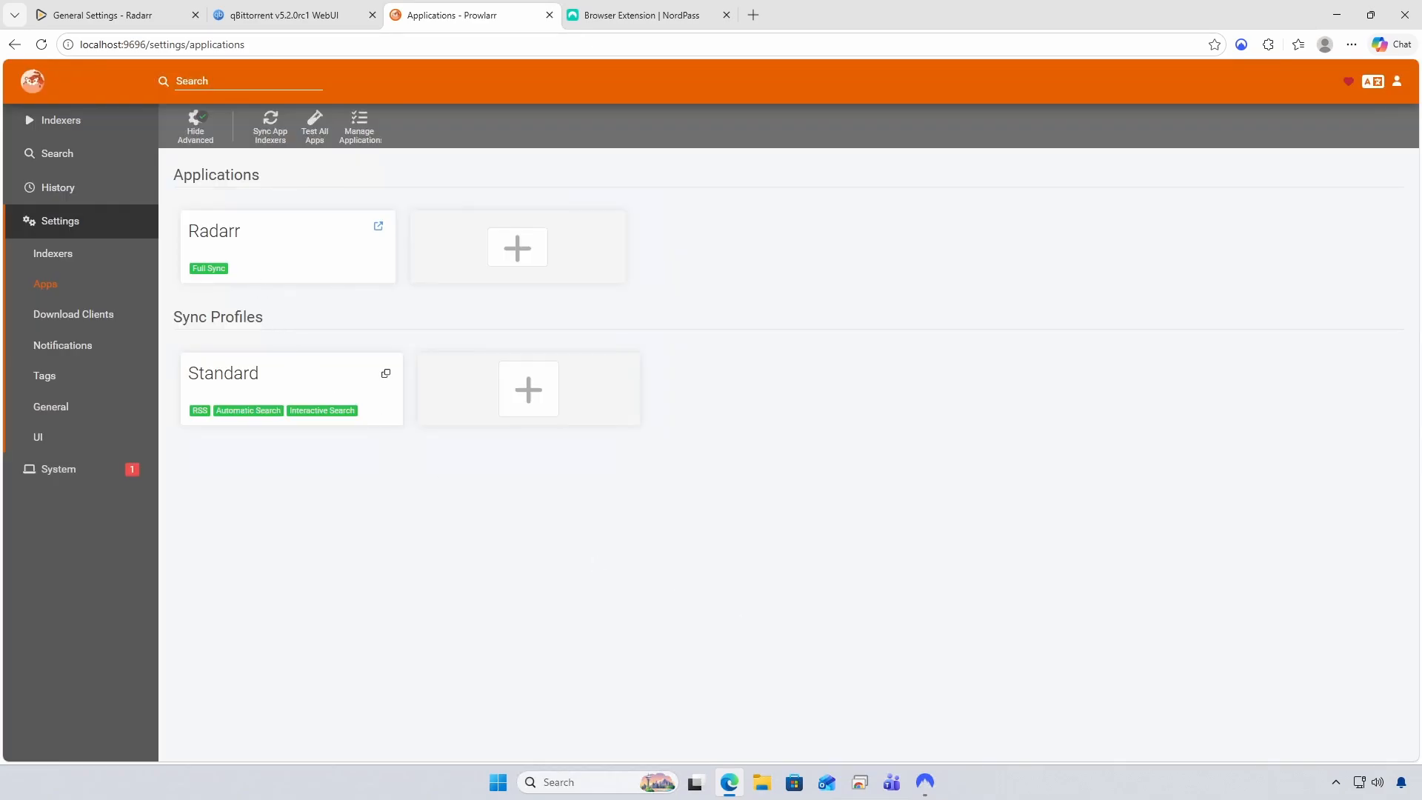
Open Add Indexer and filter to torrent protocol with languages en-US and pt-BR
left_click(60, 120)
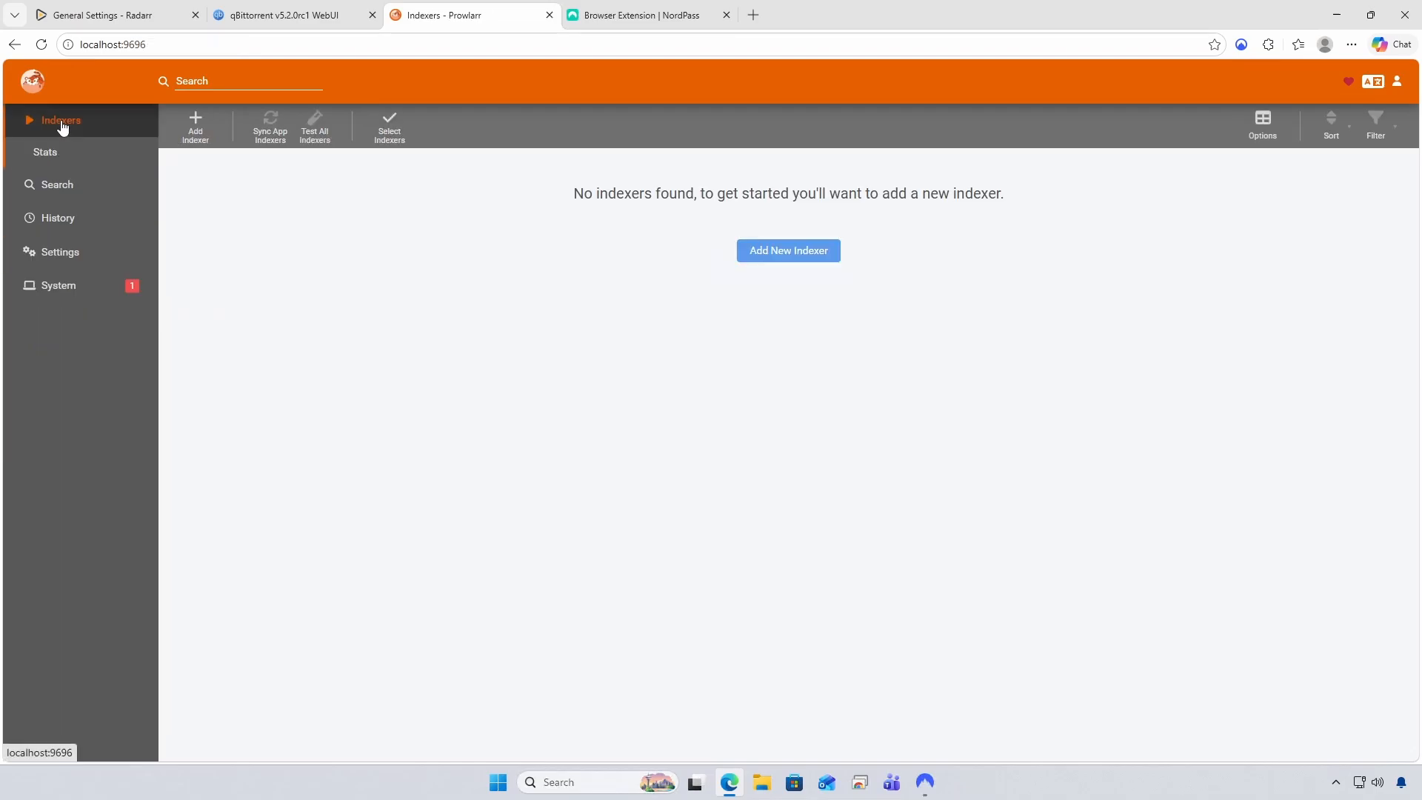
left_click(191, 127)
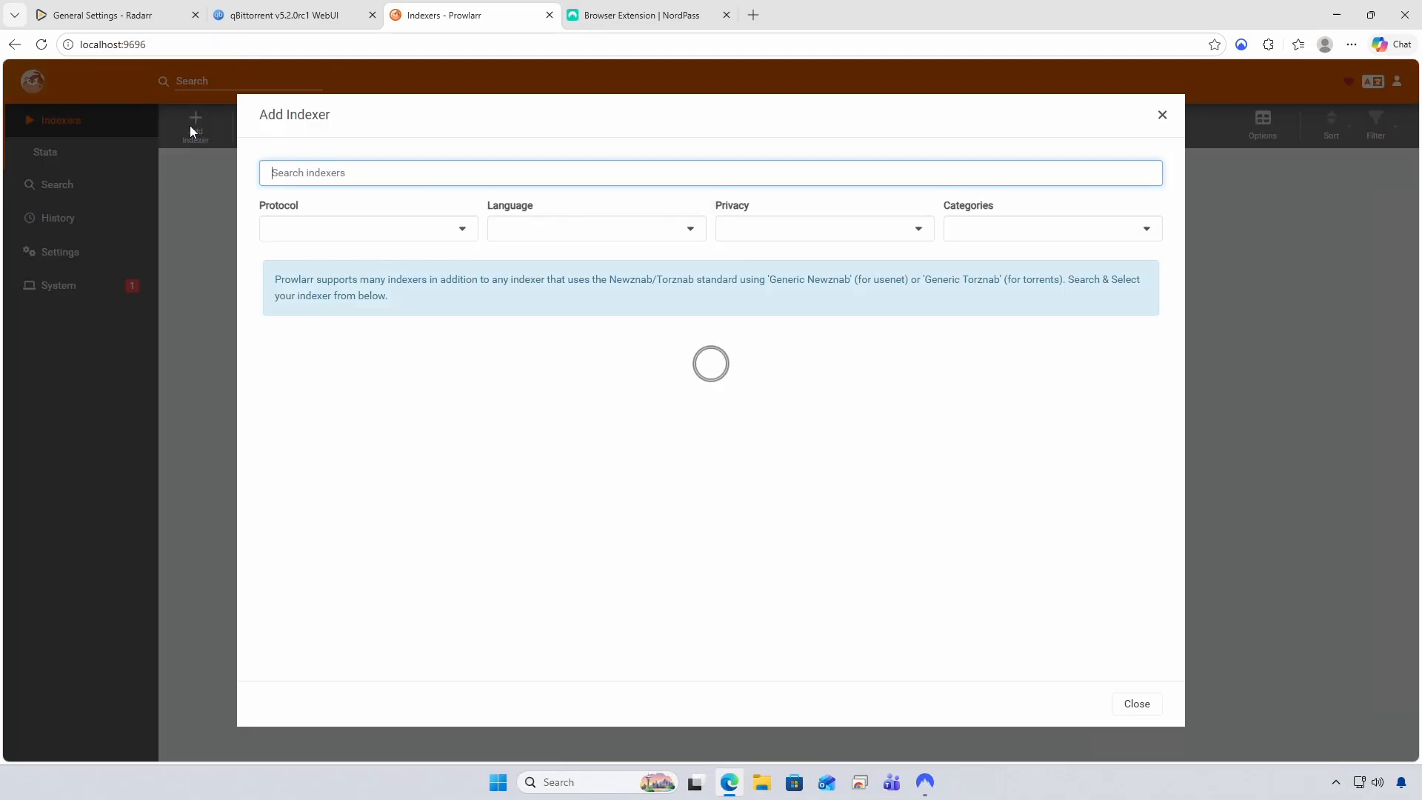
left_click(461, 228)
left_click(277, 255)
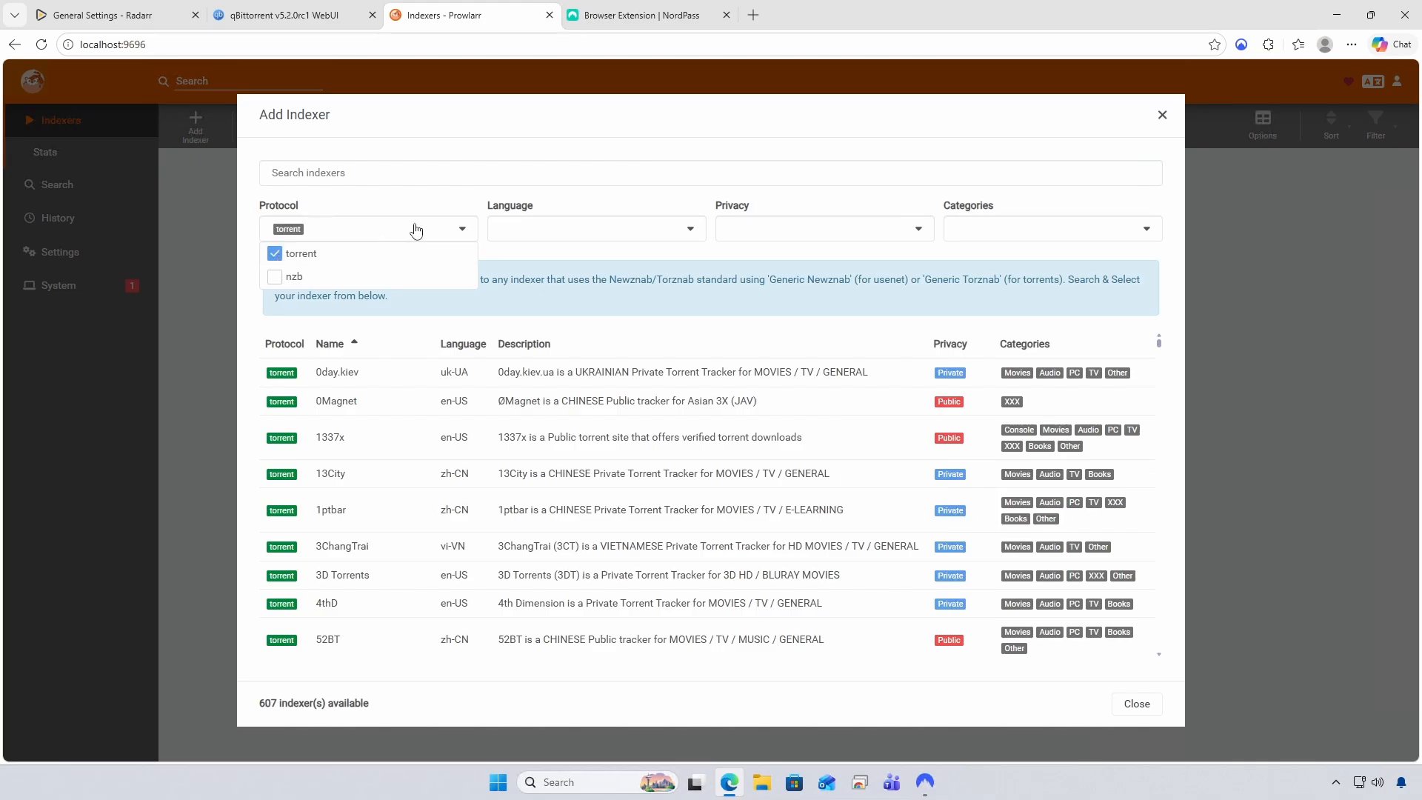
left_click(496, 205)
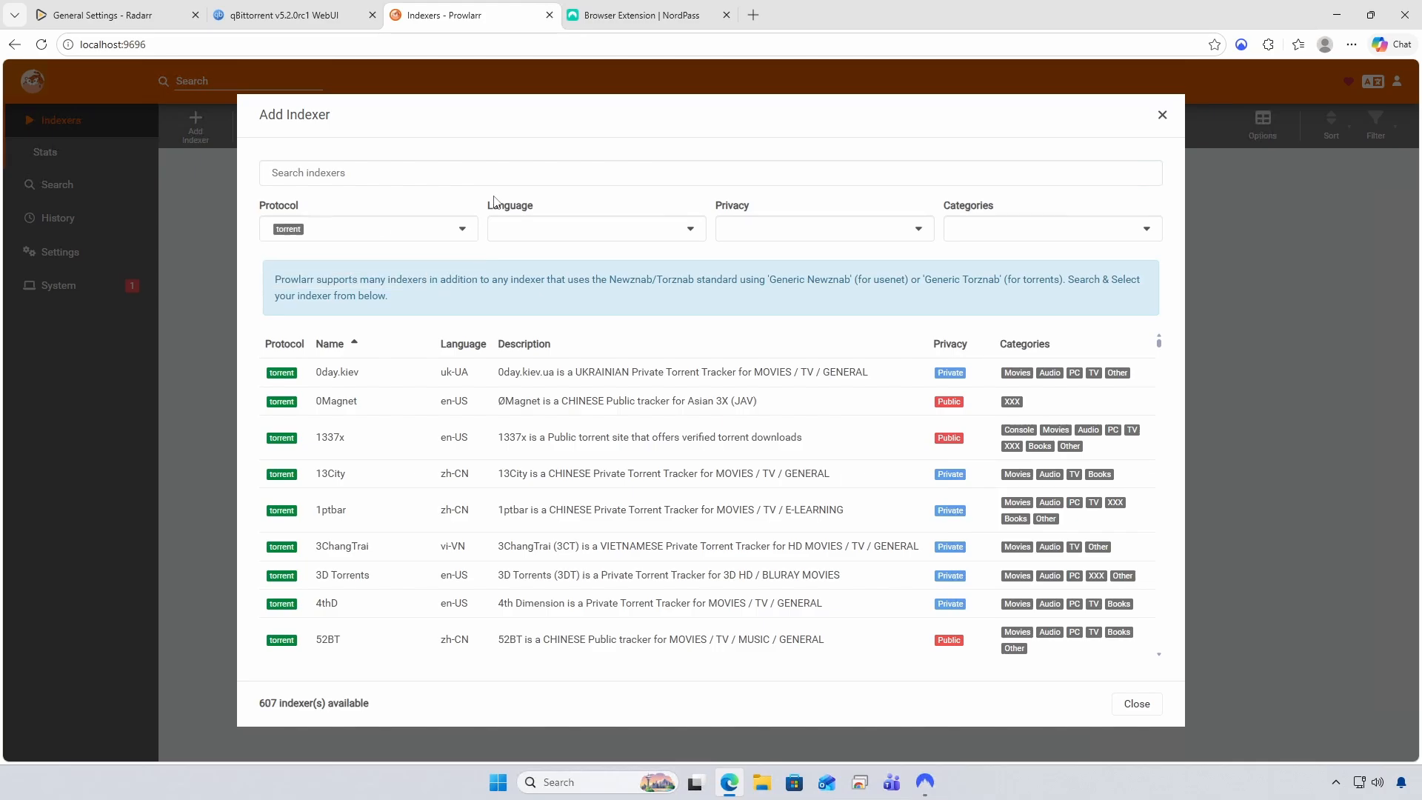
left_click(691, 237)
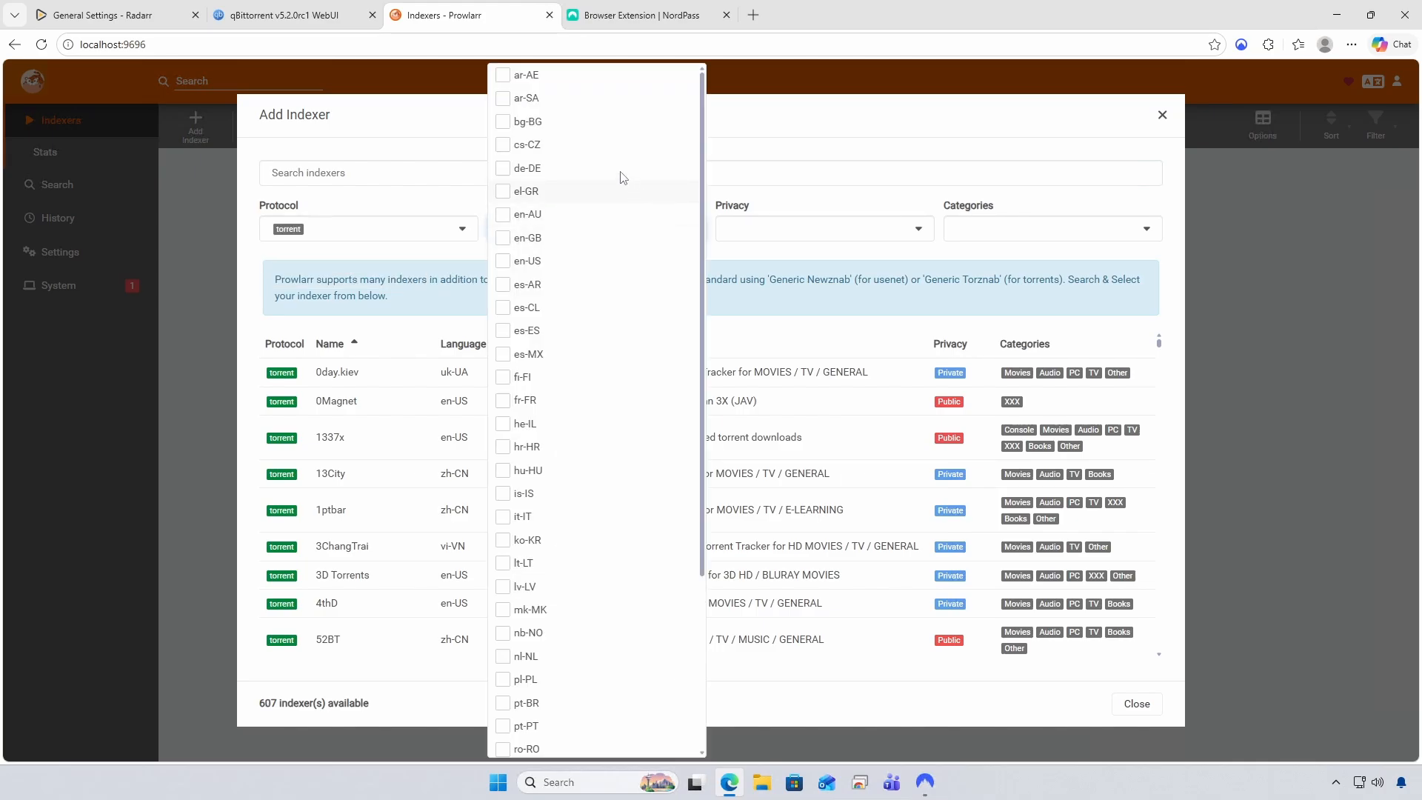
left_click(509, 261)
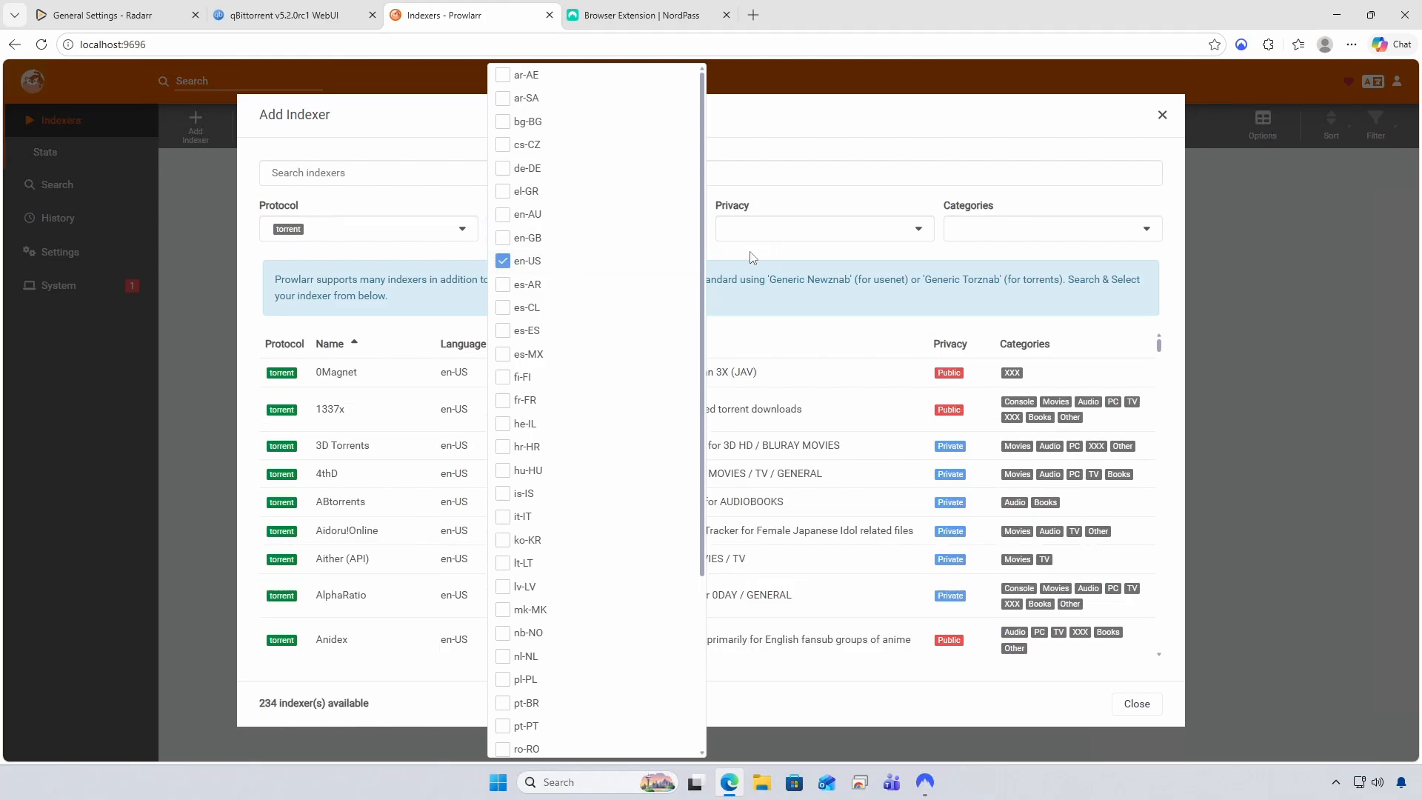
scroll(695, 297, "down", 3)
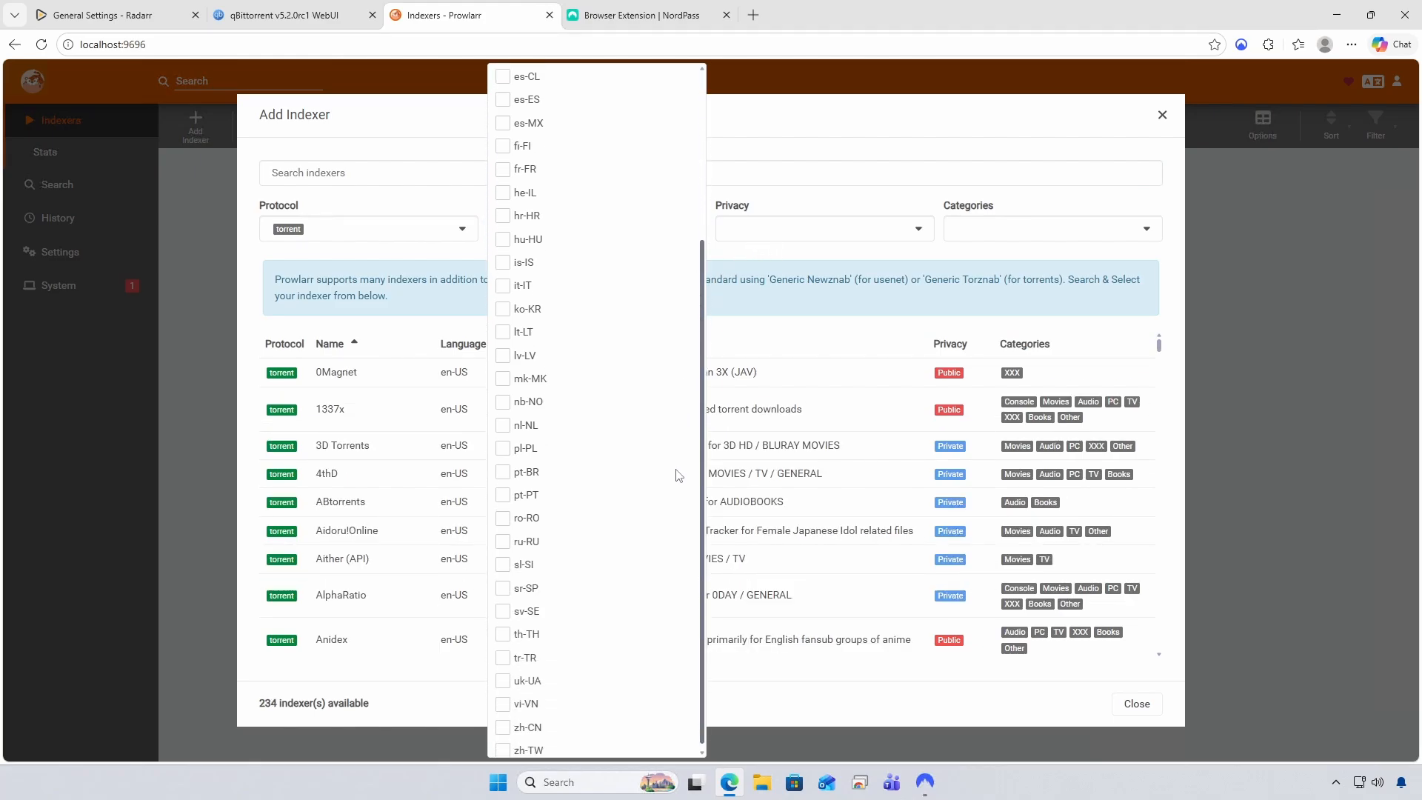
left_click(503, 467)
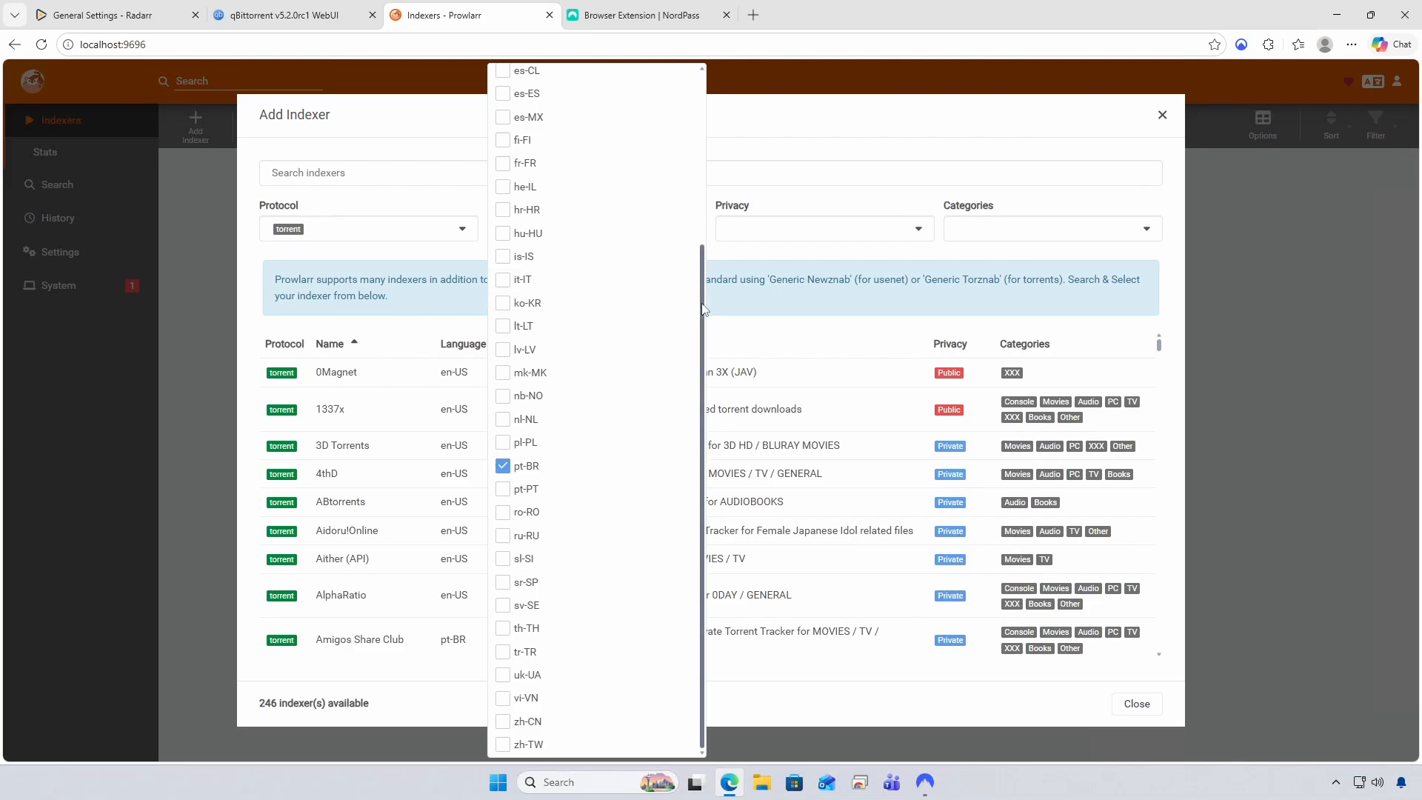
scroll(689, 300, "up", 2)
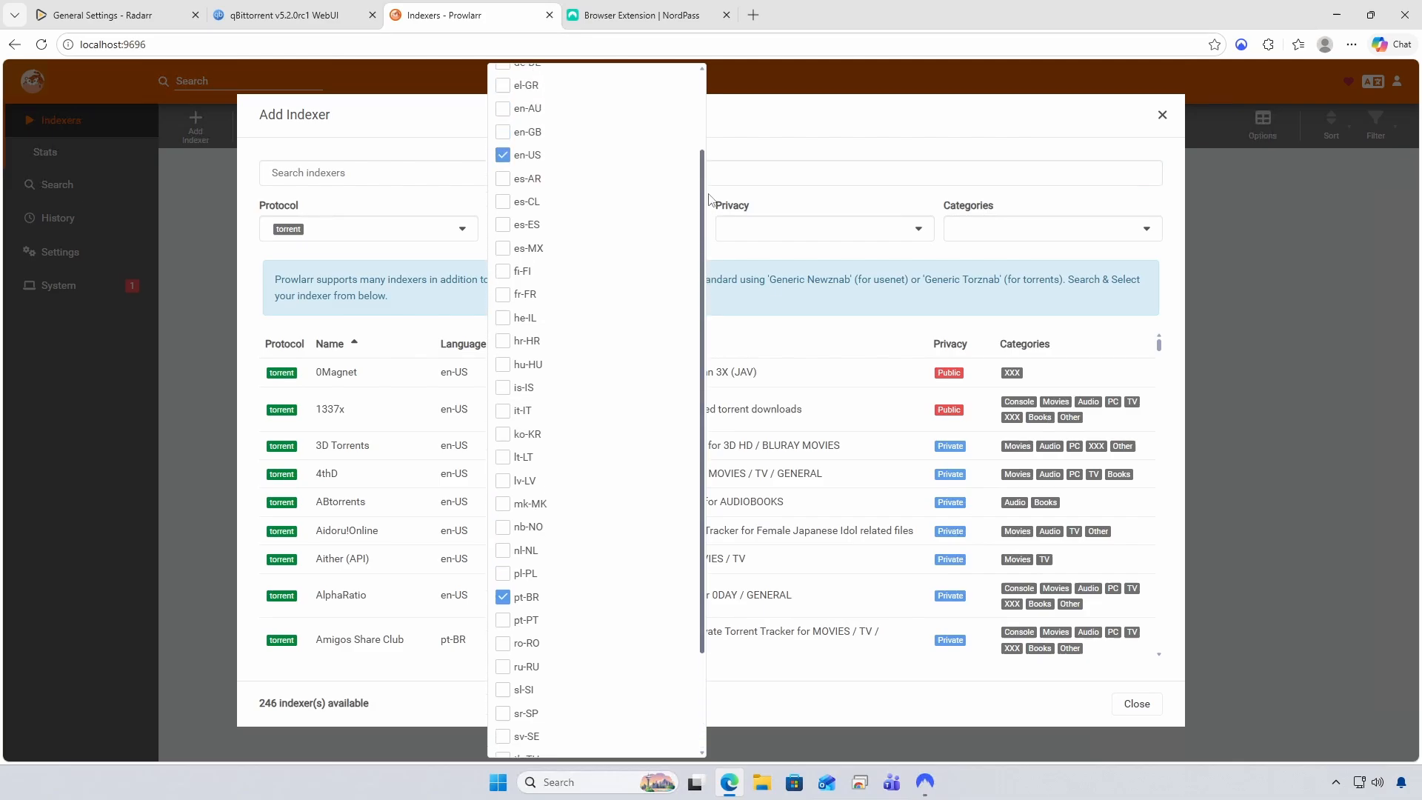
left_click(747, 256)
Further limit the indexer list to Public privacy and the Movies category
left_click(828, 236)
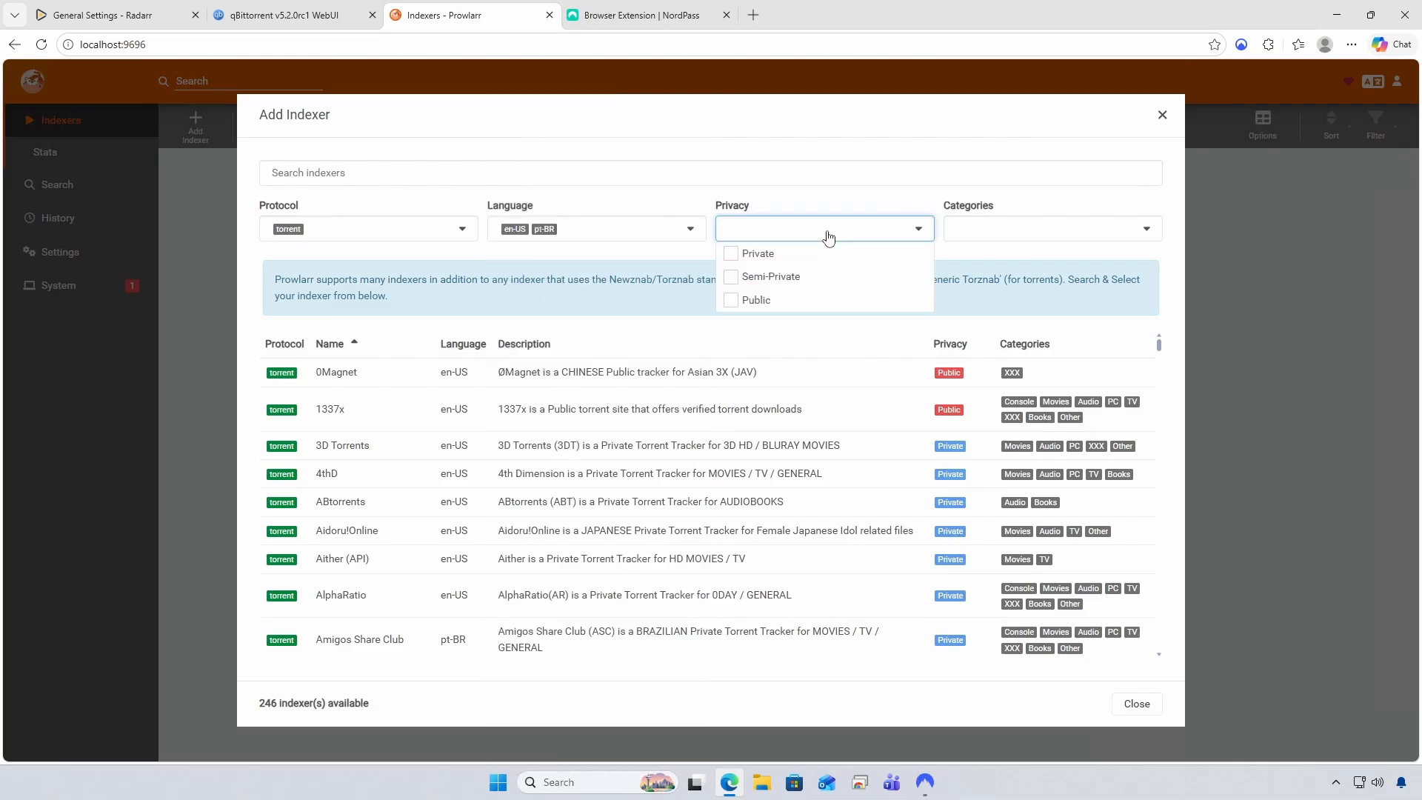
left_click(731, 304)
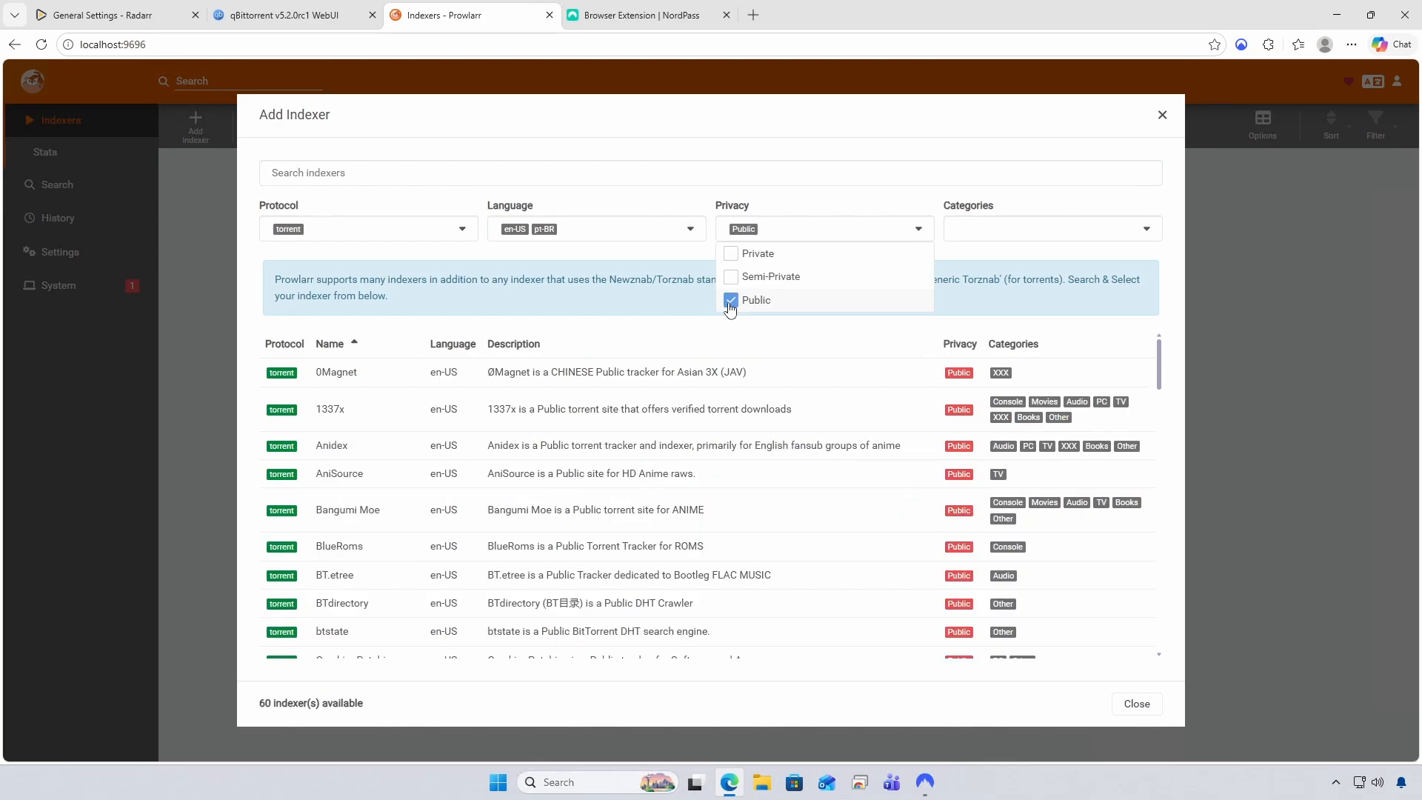
left_click(966, 261)
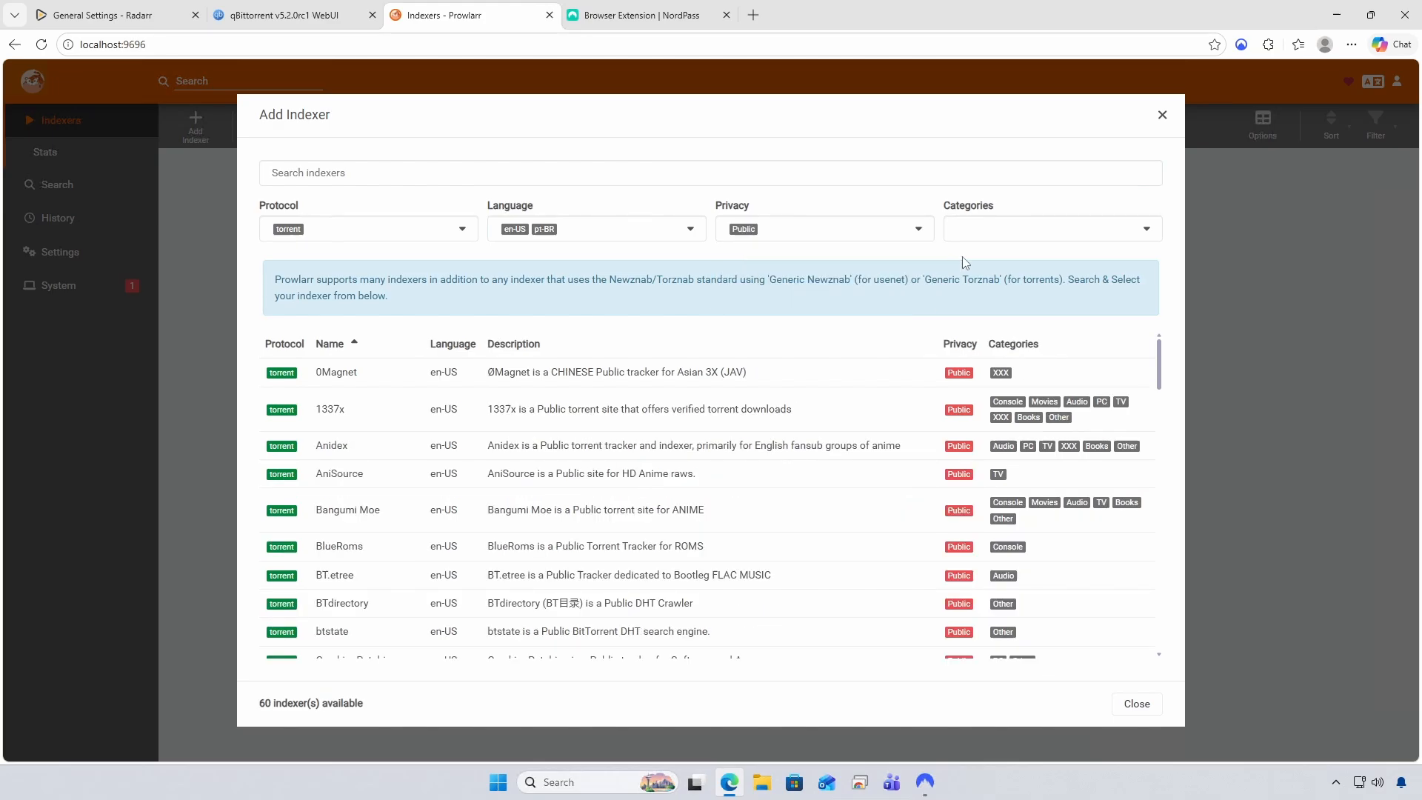
left_click(1035, 233)
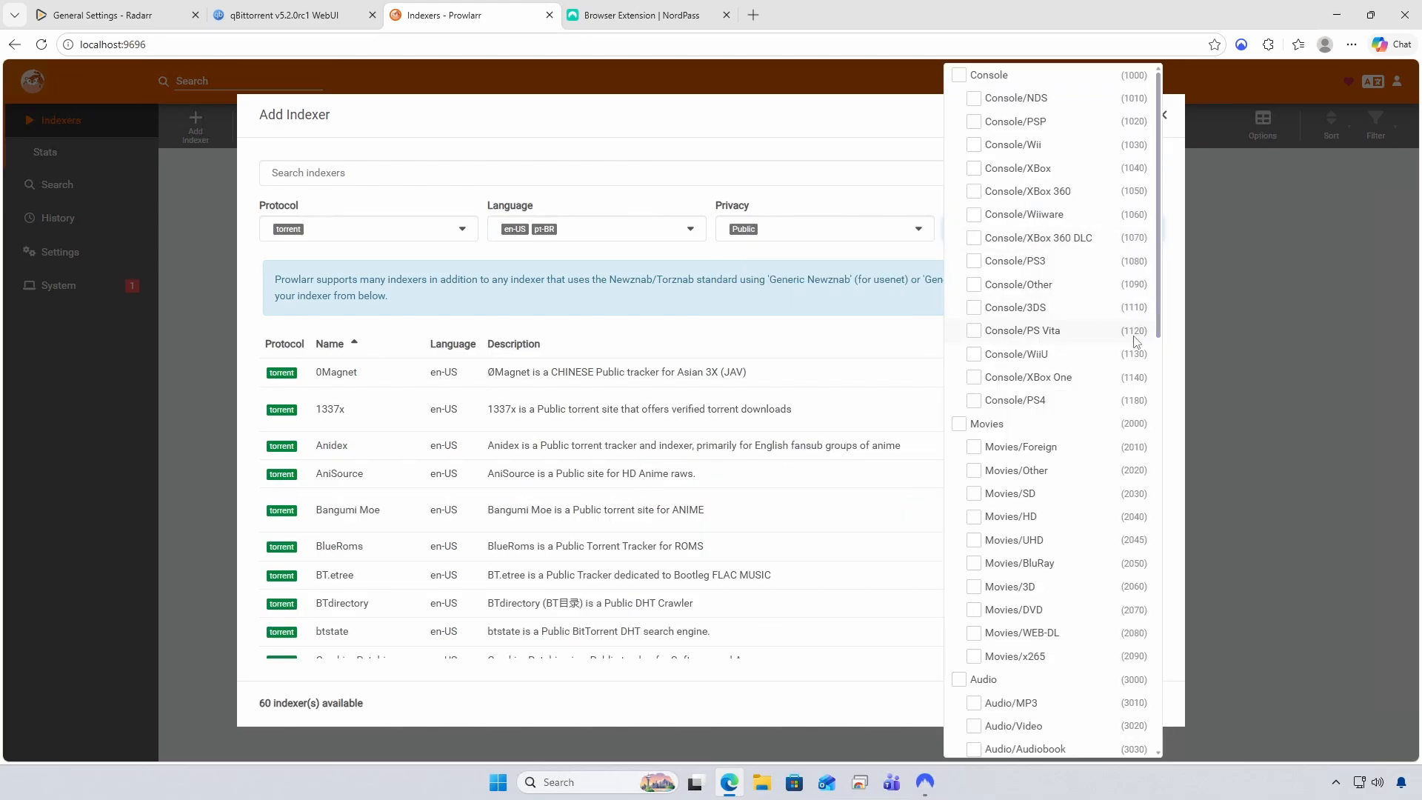
left_click(960, 423)
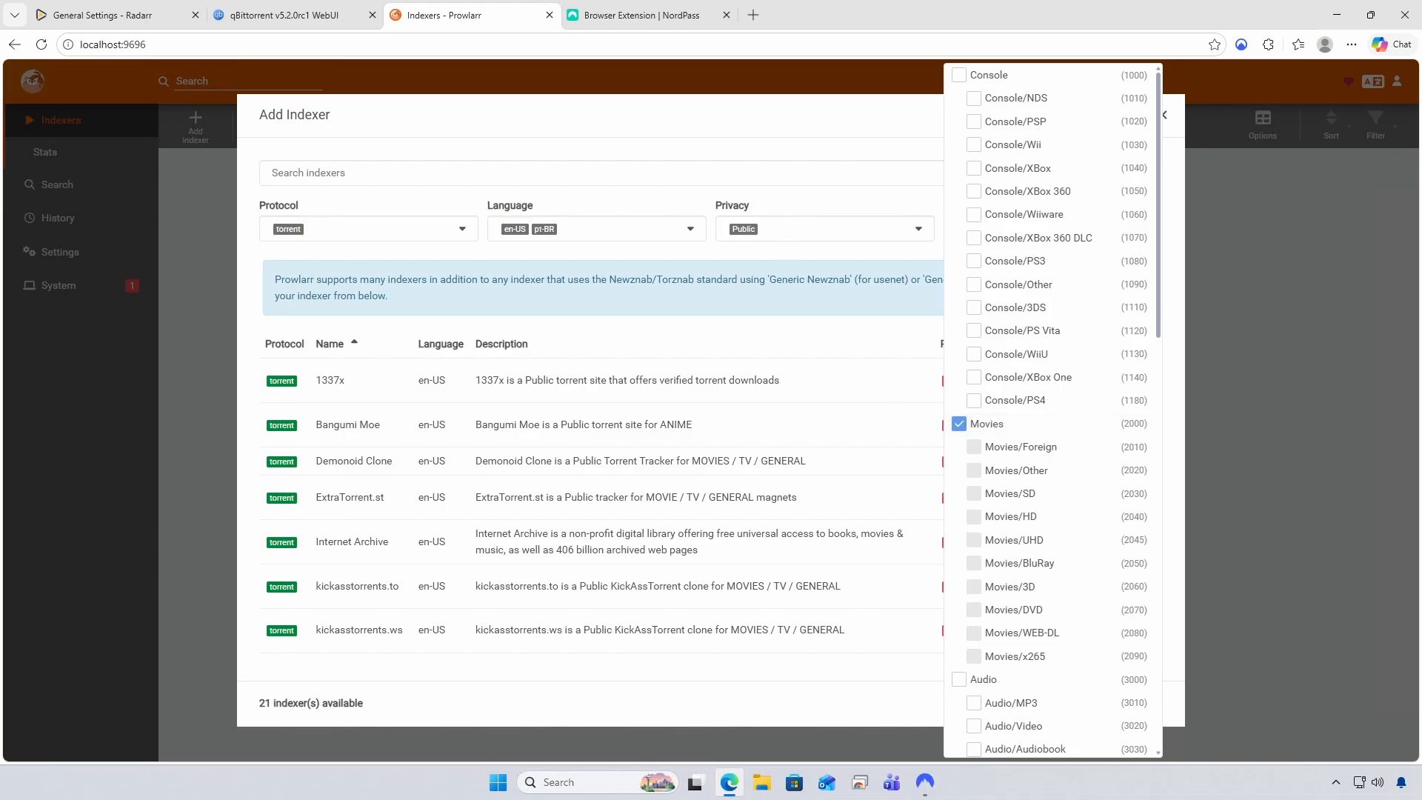
left_click(864, 214)
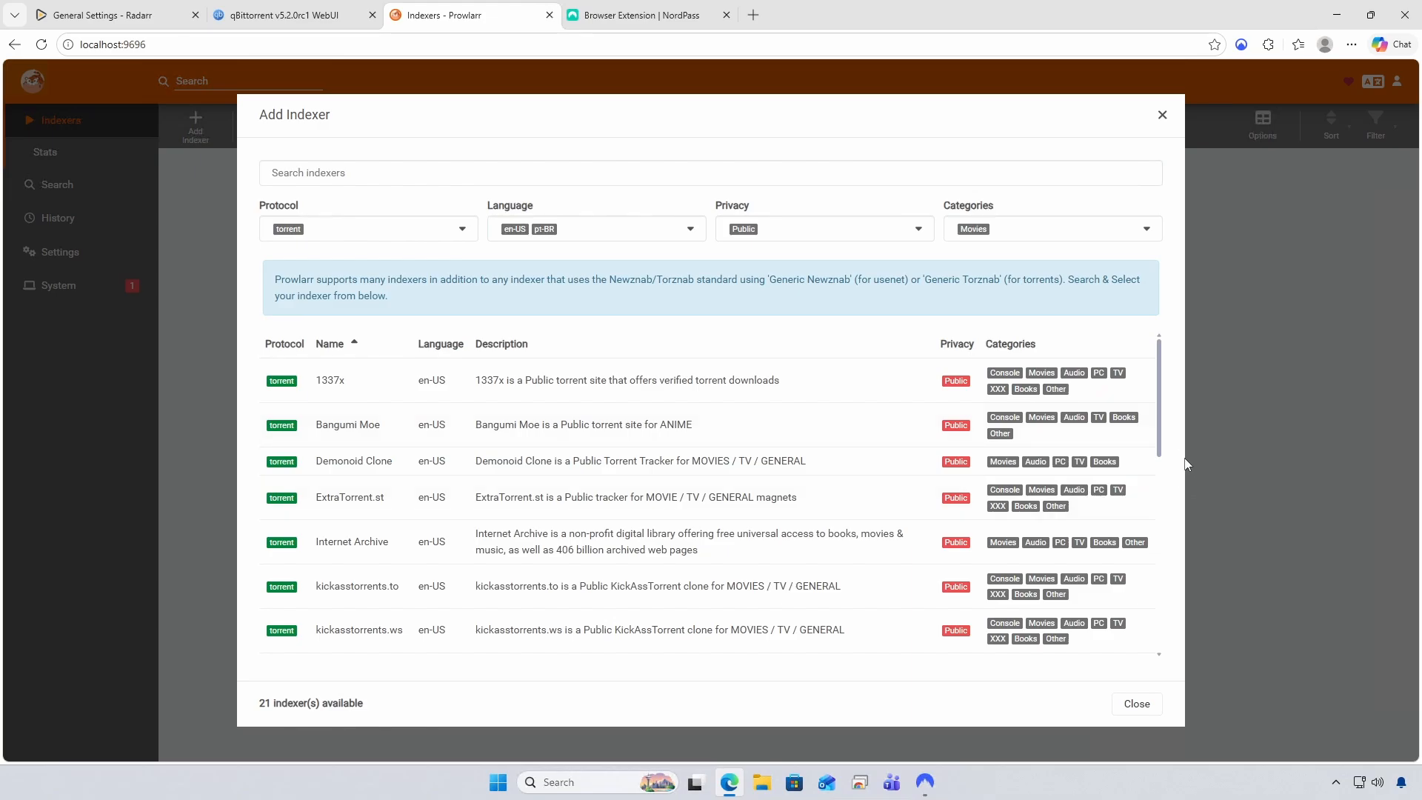
left_click_drag(1160, 416, 1166, 508)
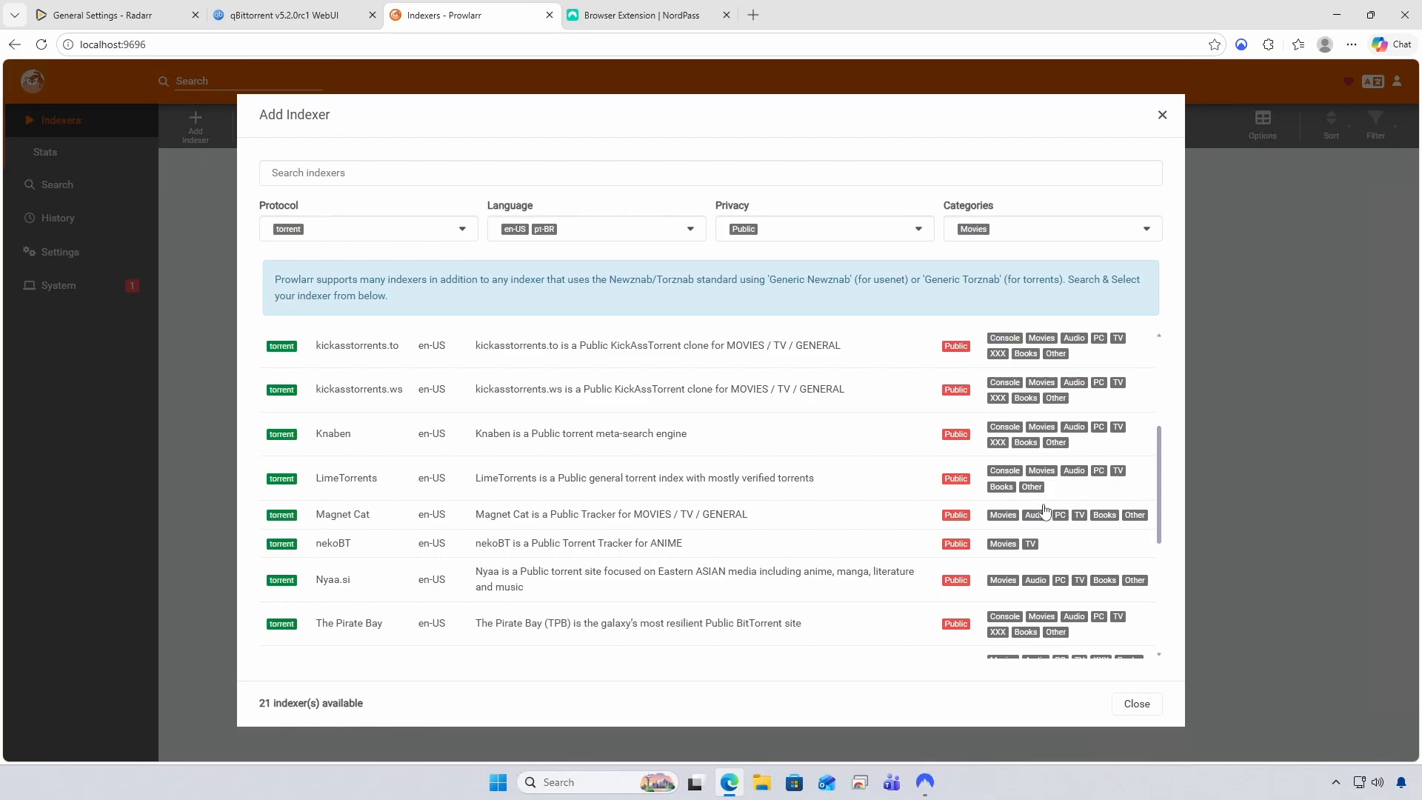
Test and save Knaben, then The Pirate Bay, as Prowlarr indexers
left_click(344, 435)
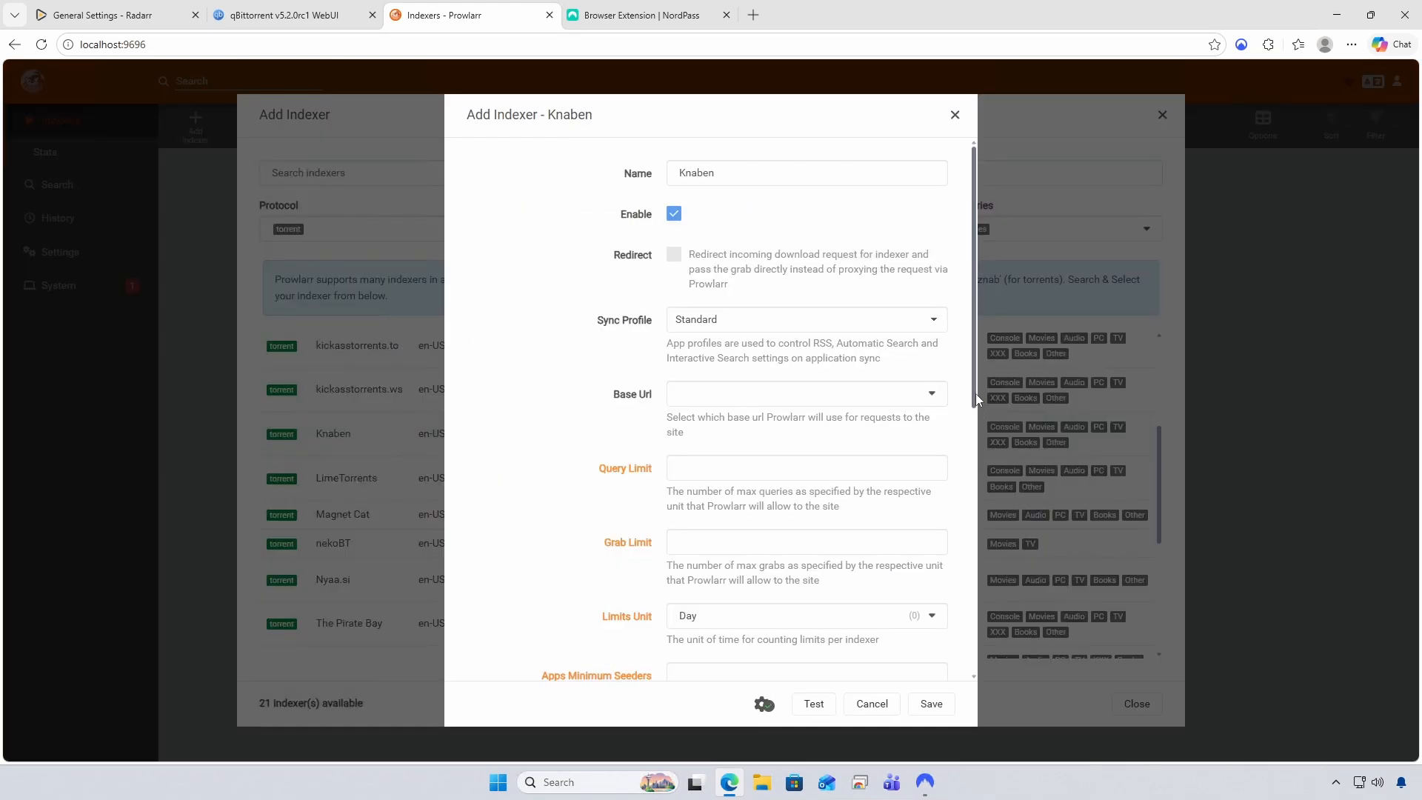
left_click_drag(976, 393, 943, 684)
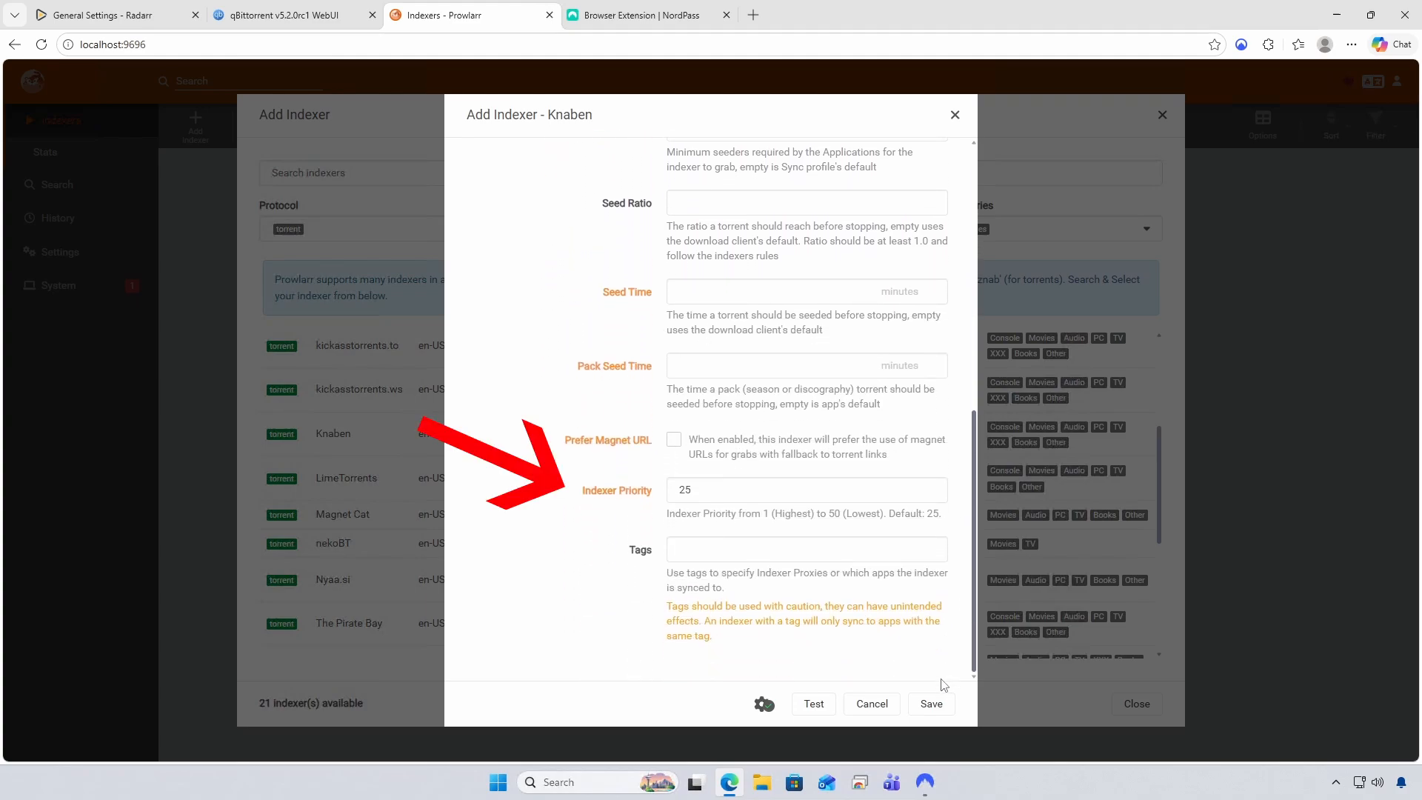
left_click(809, 704)
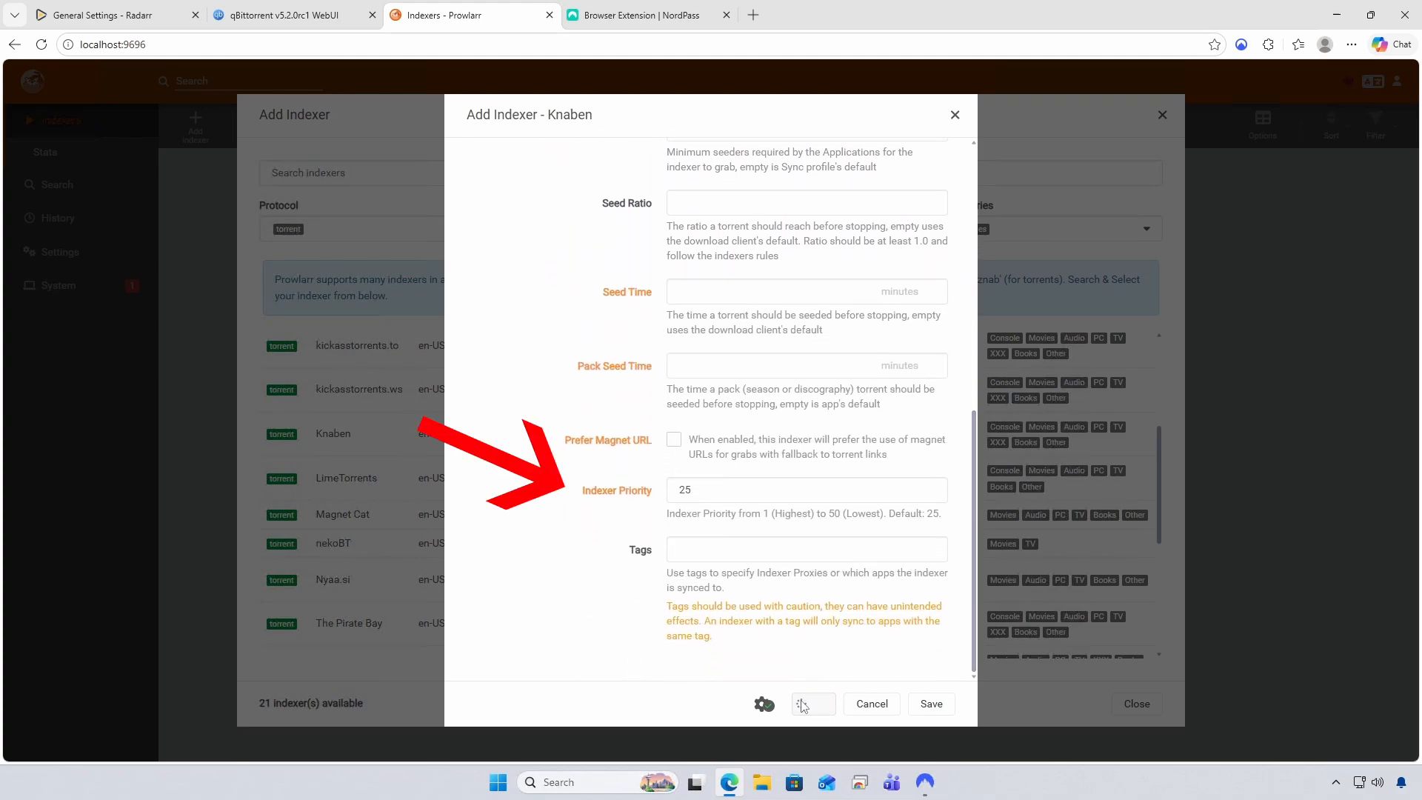
left_click(931, 703)
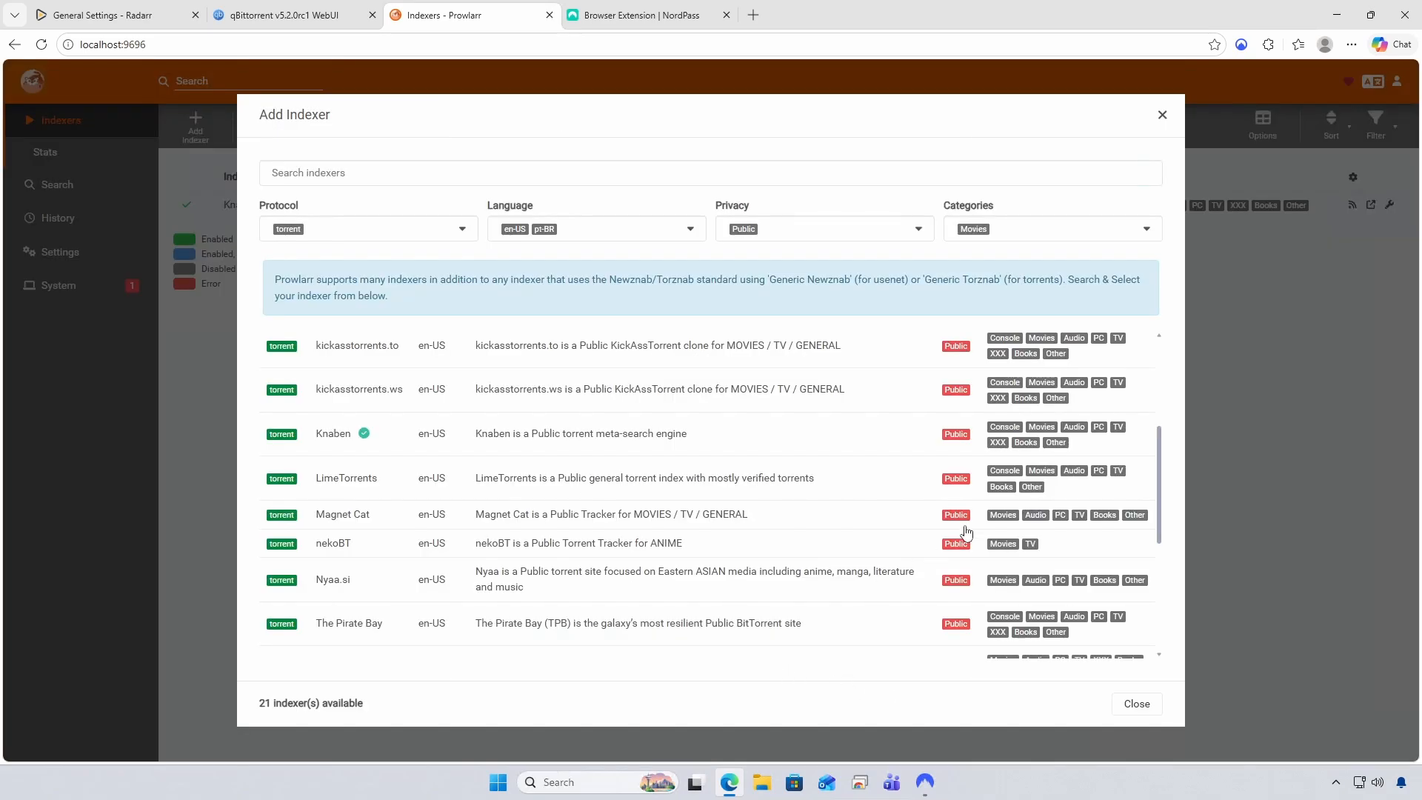
left_click_drag(1156, 445, 1152, 495)
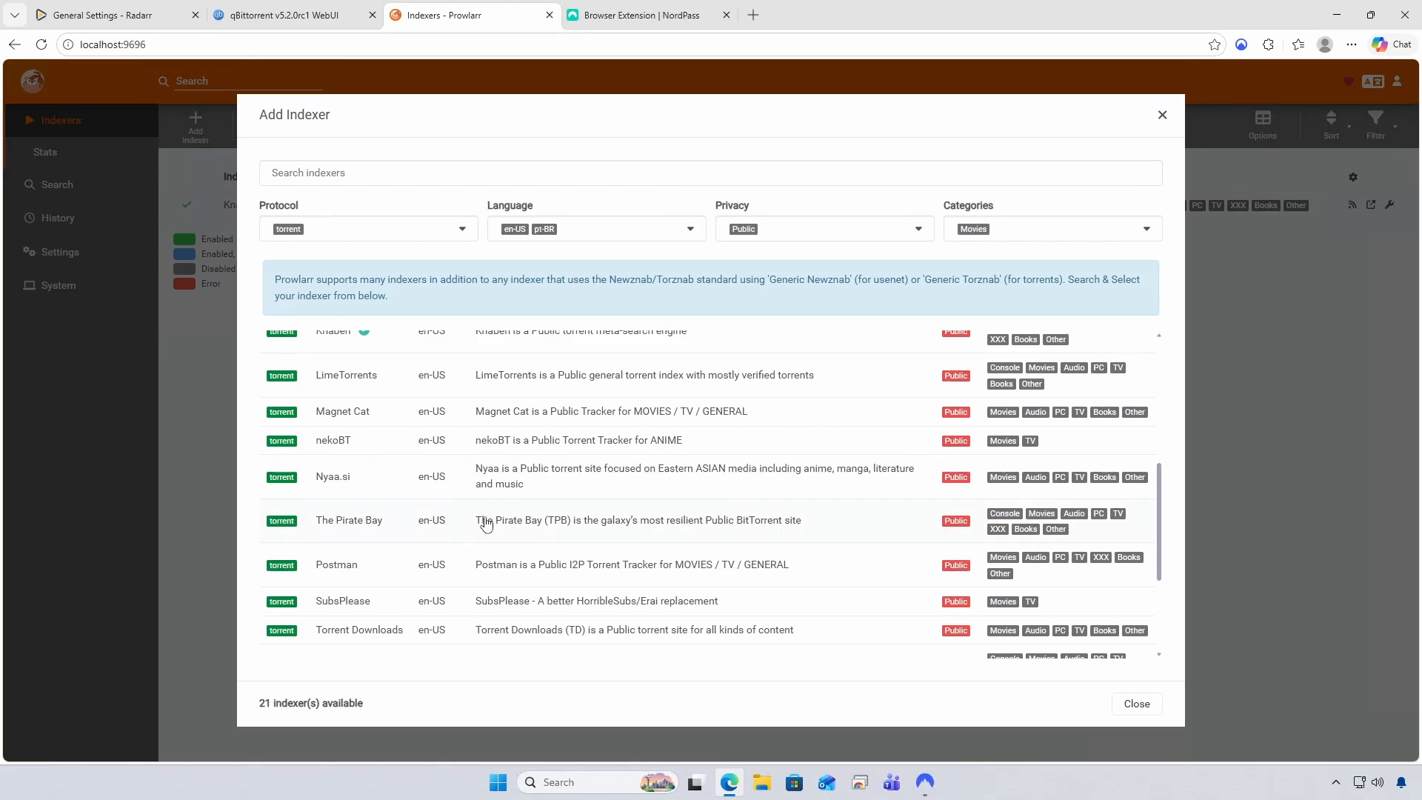
left_click(361, 523)
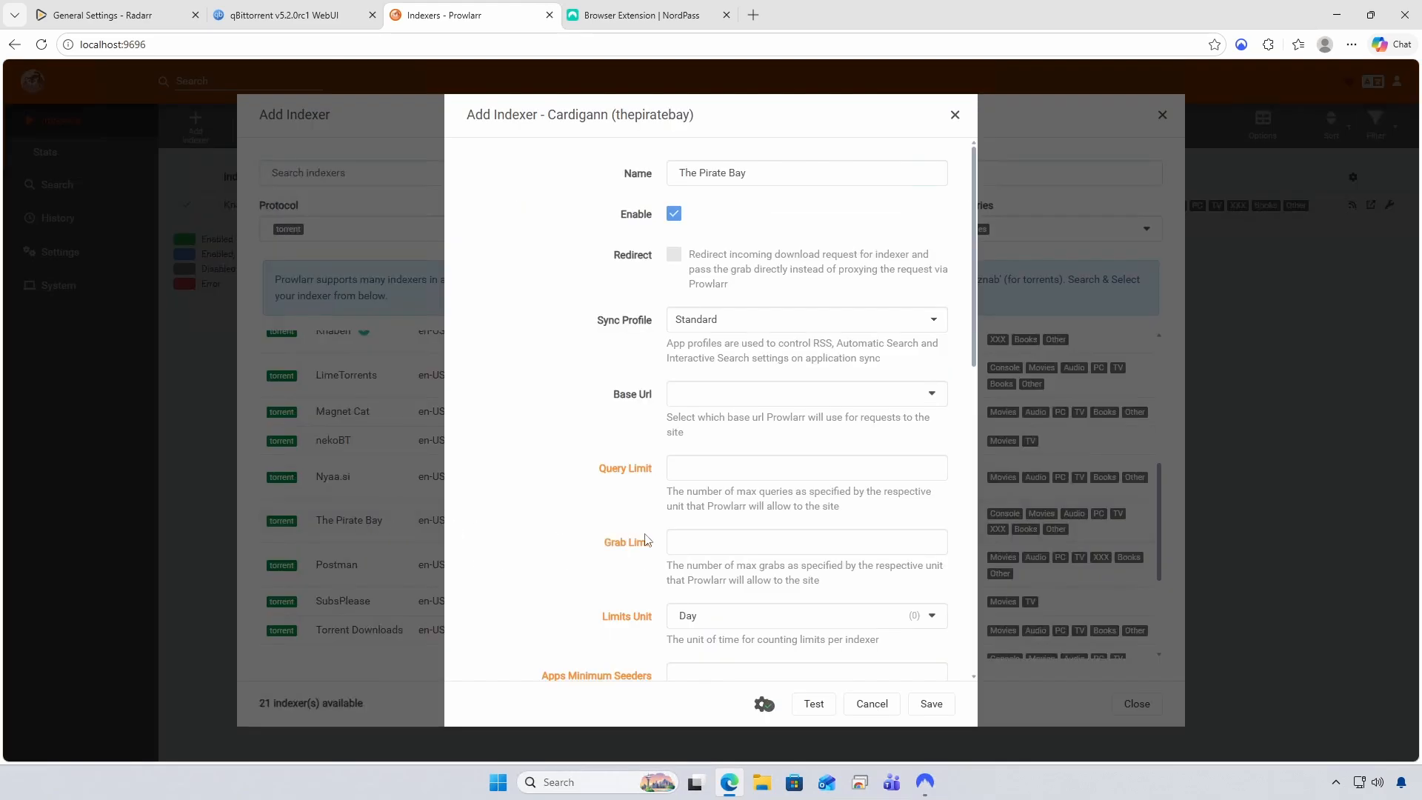
left_click(812, 708)
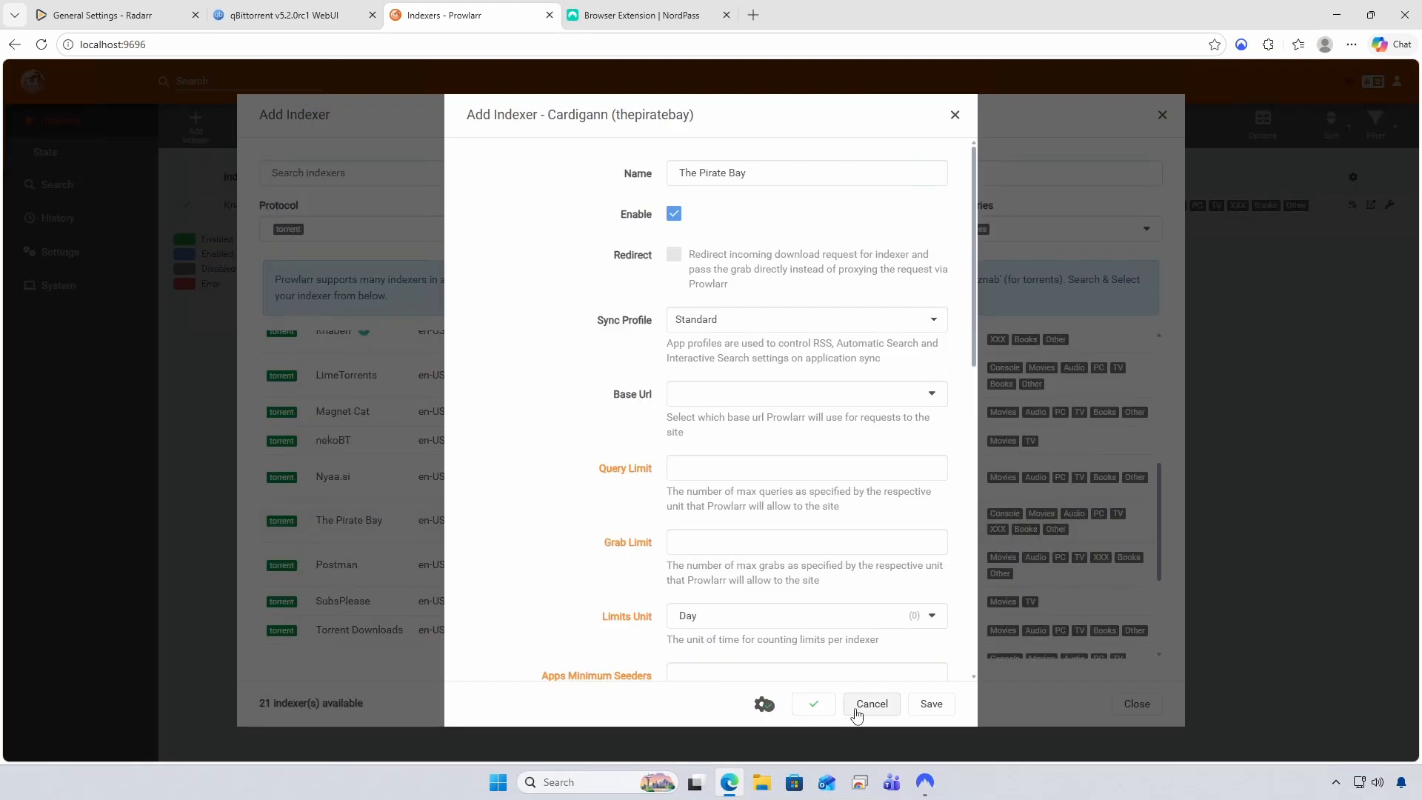
left_click(934, 707)
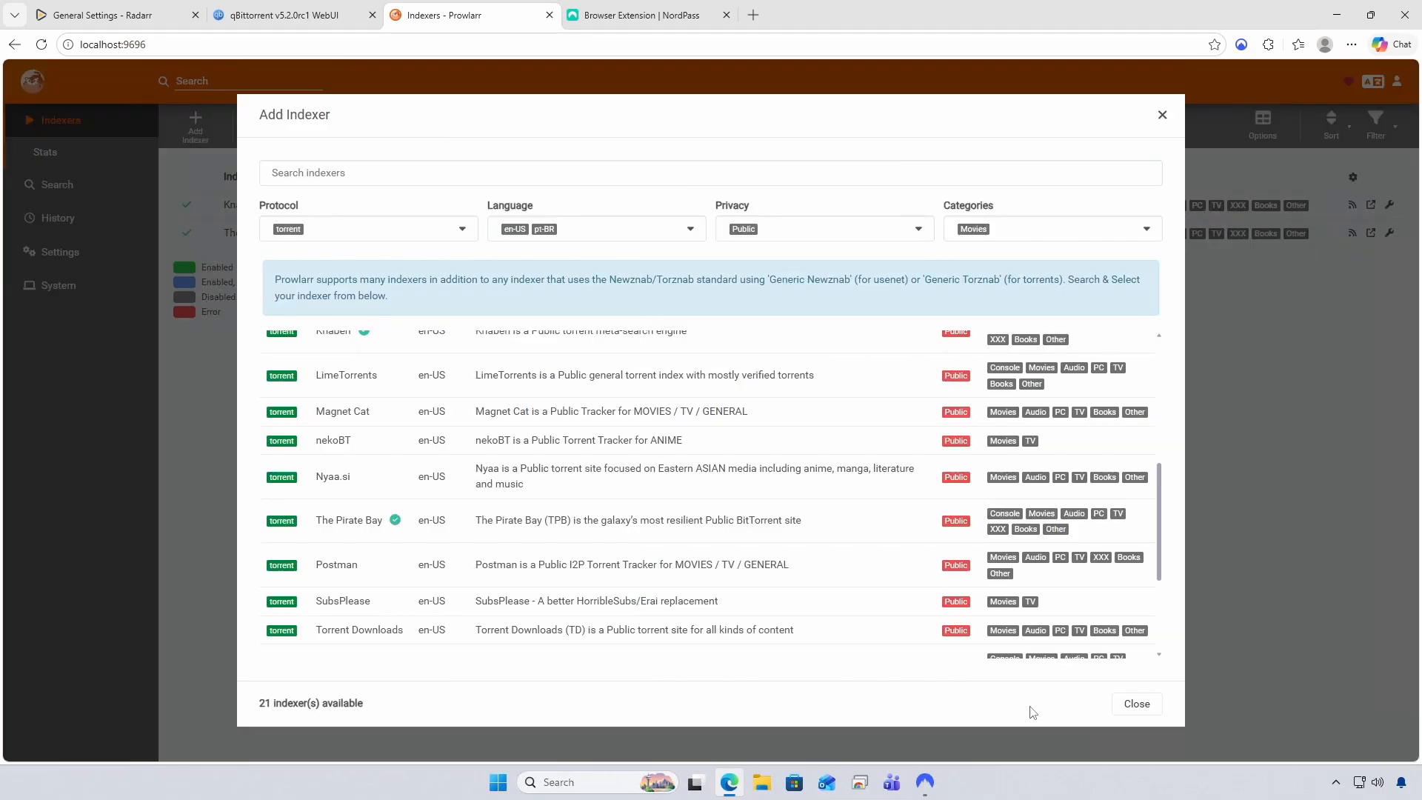
Close the indexer picker and check Radarr's Indexers settings for Knaben and The Pirate Bay
left_click(1137, 705)
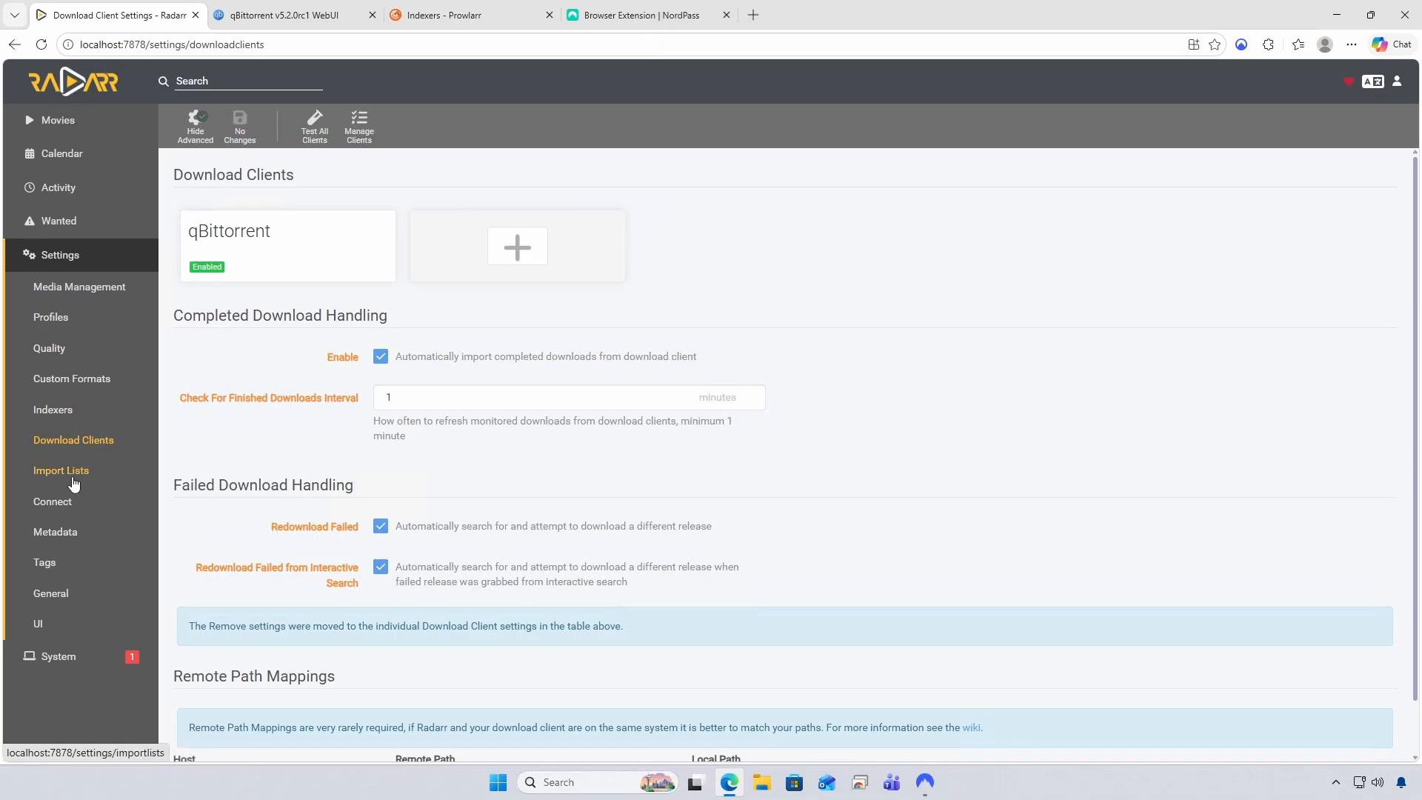
left_click(53, 415)
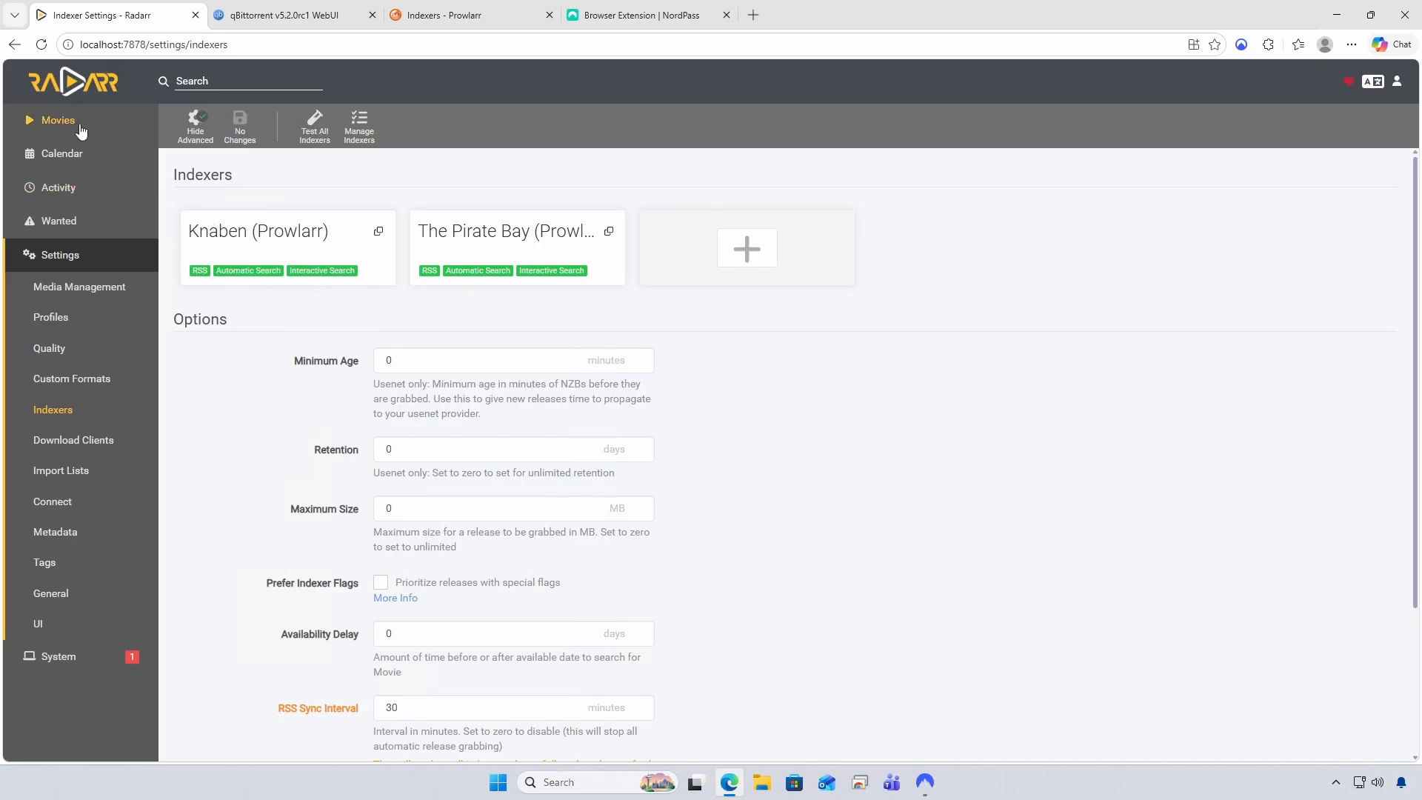
left_click(58, 121)
Search 'Angel and the bad', add the 1947 Angel and the Badman, then check qBittorrent's download progress
left_click(54, 151)
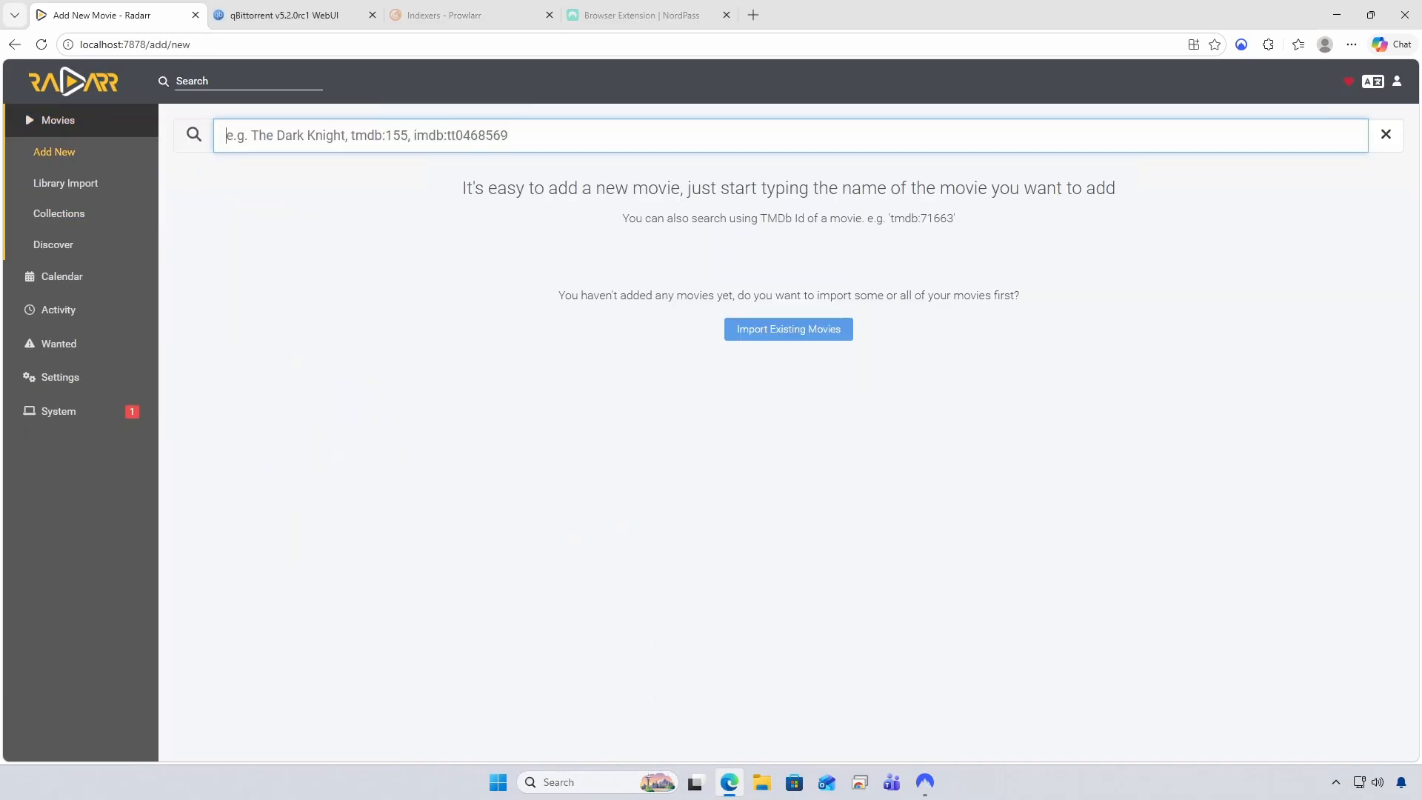
type("Angel and th")
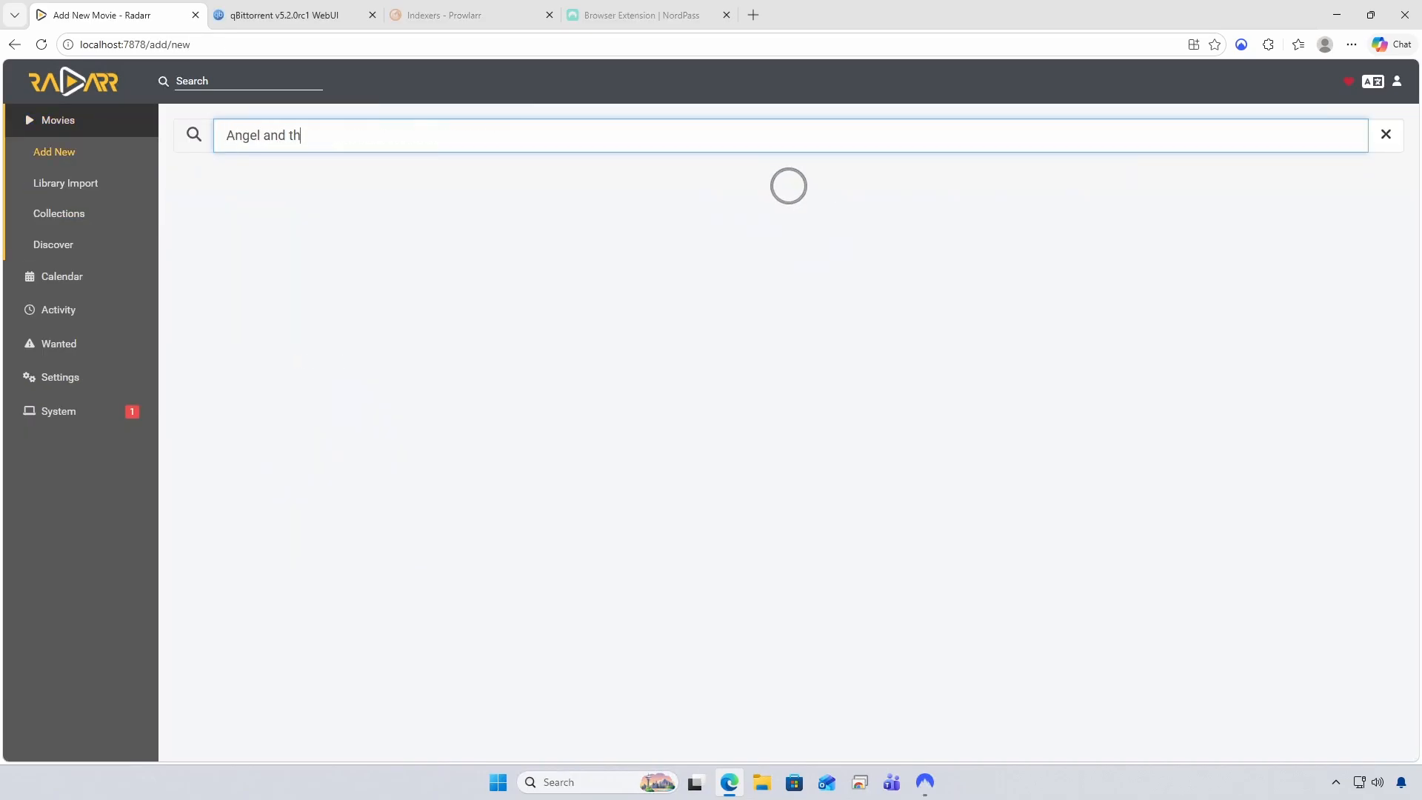
type("e")
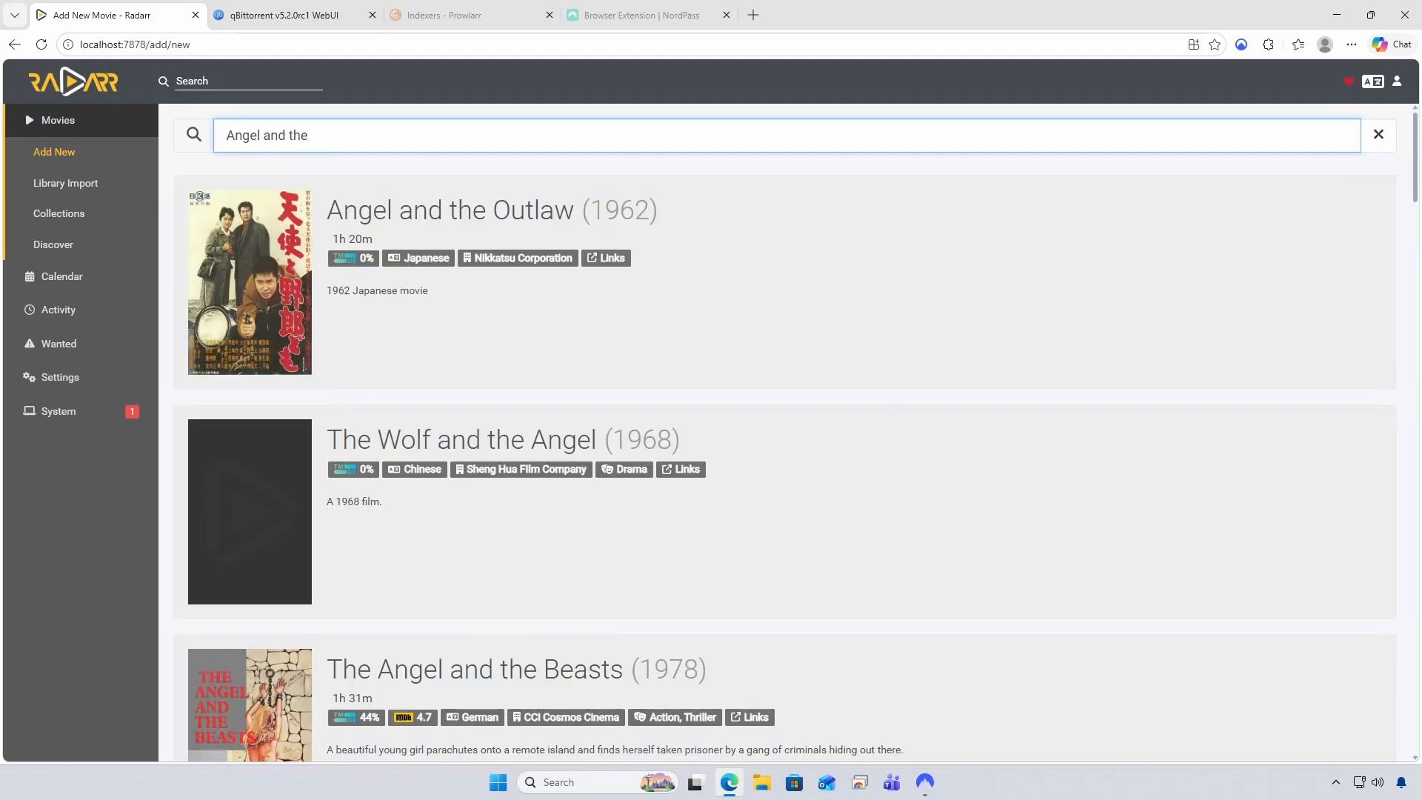
type(" bad")
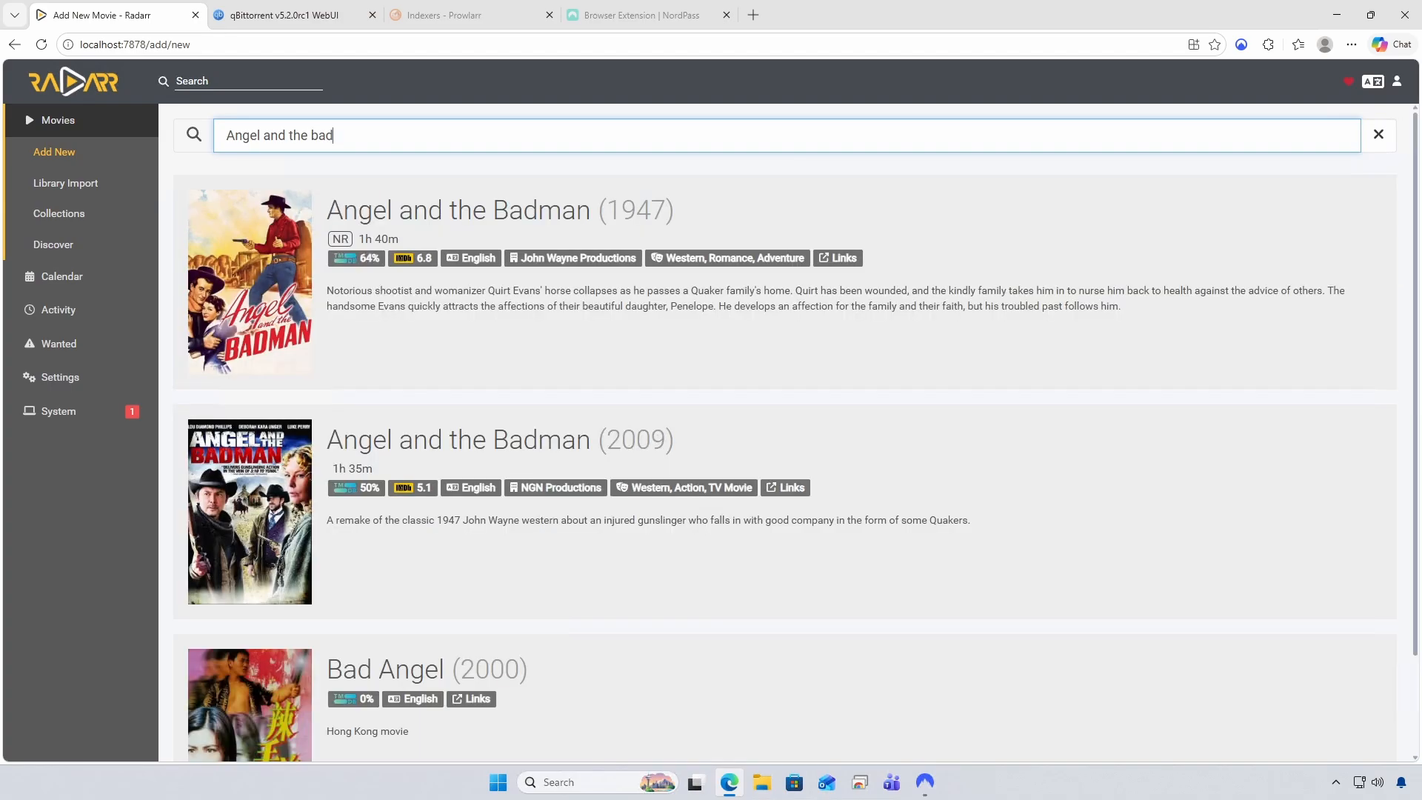
left_click(266, 220)
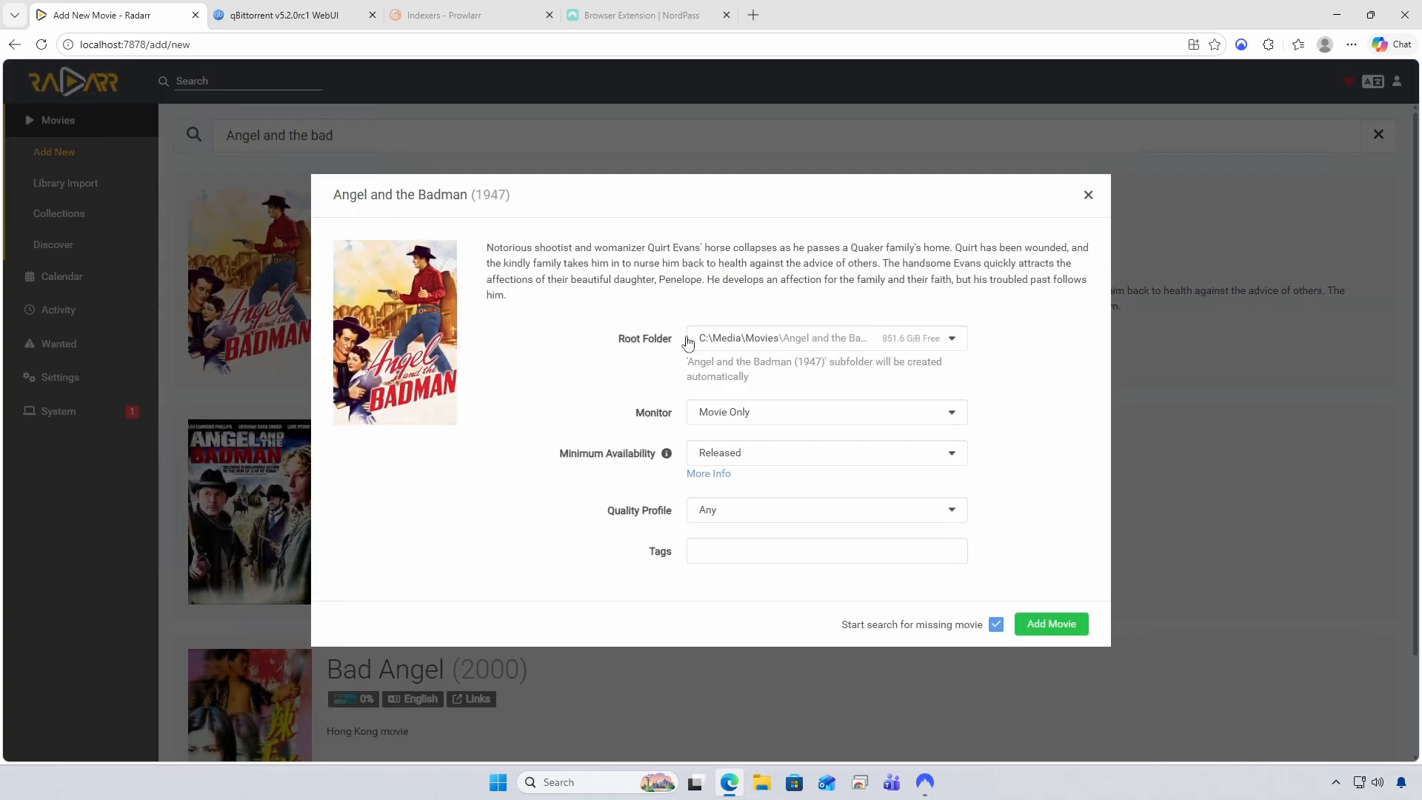
left_click(1049, 626)
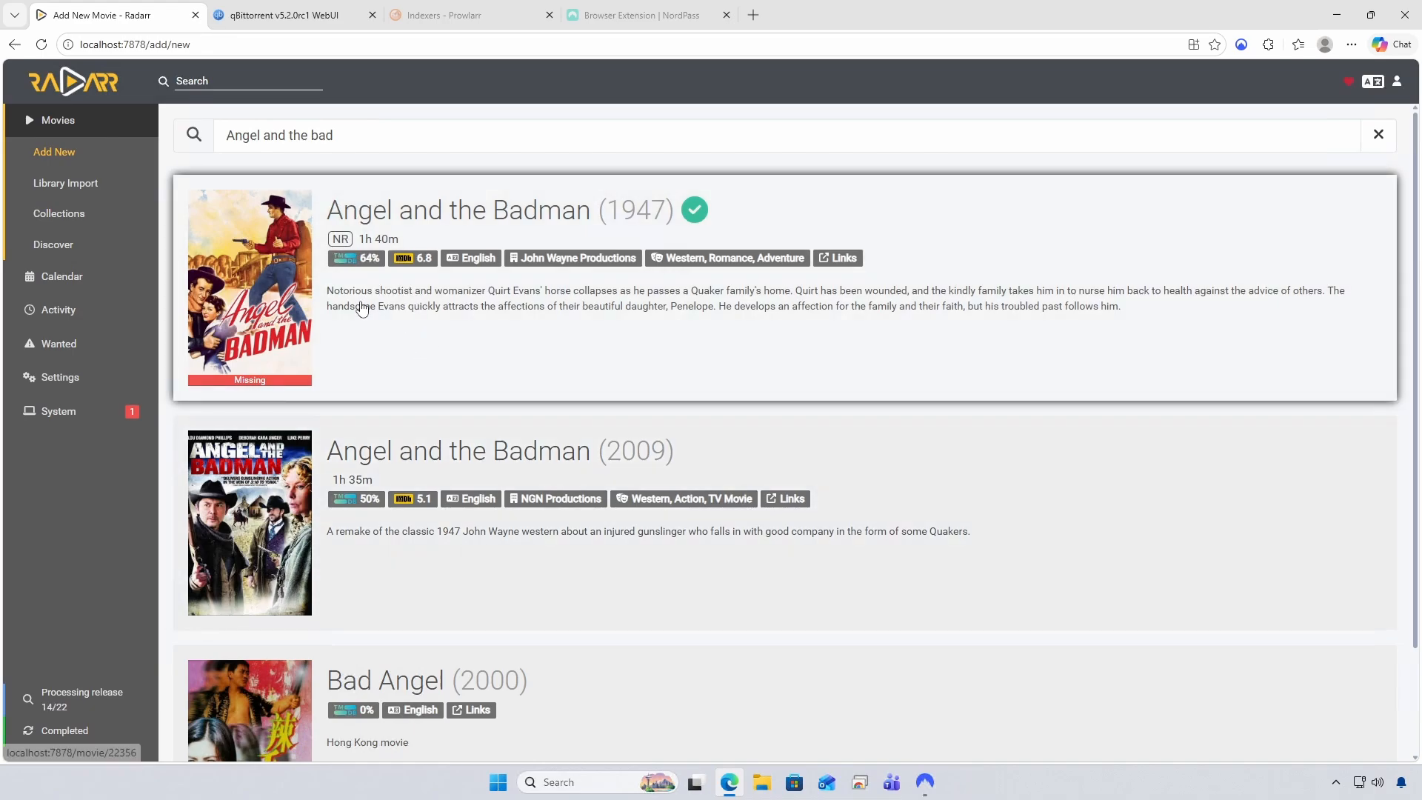
left_click(60, 120)
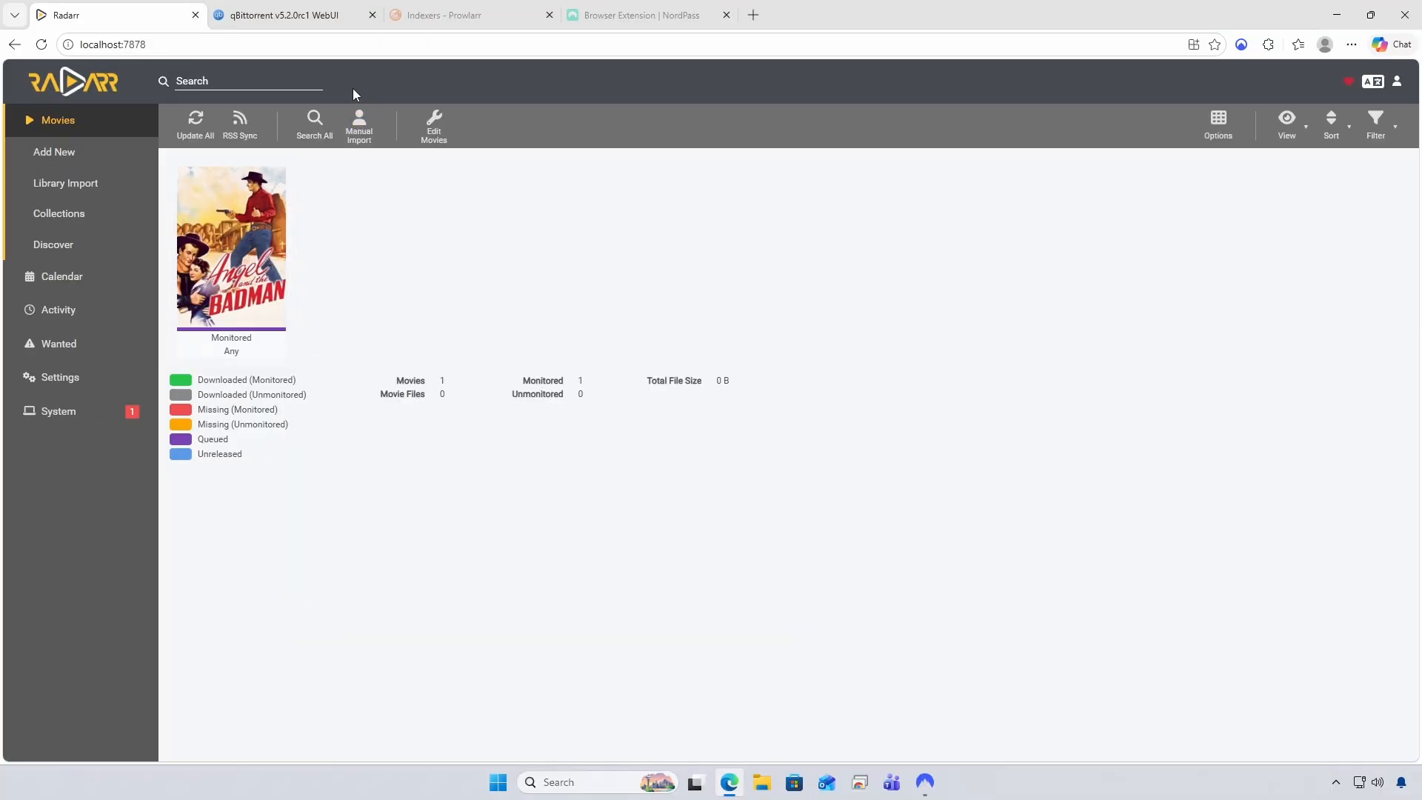
left_click(280, 14)
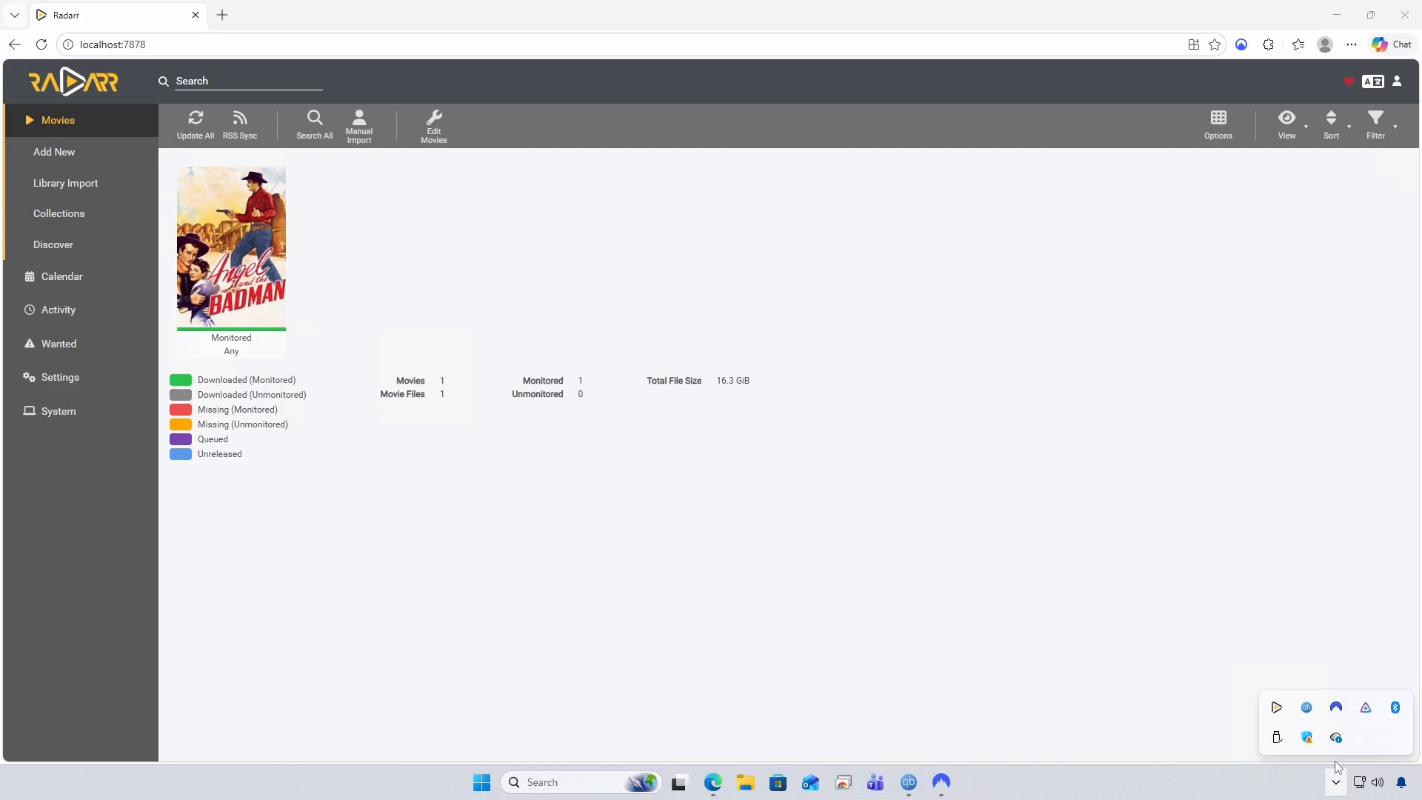
Play Angel and the Badman in Jellyfin with English - SUBRIP subtitles turned on
left_click(1368, 711)
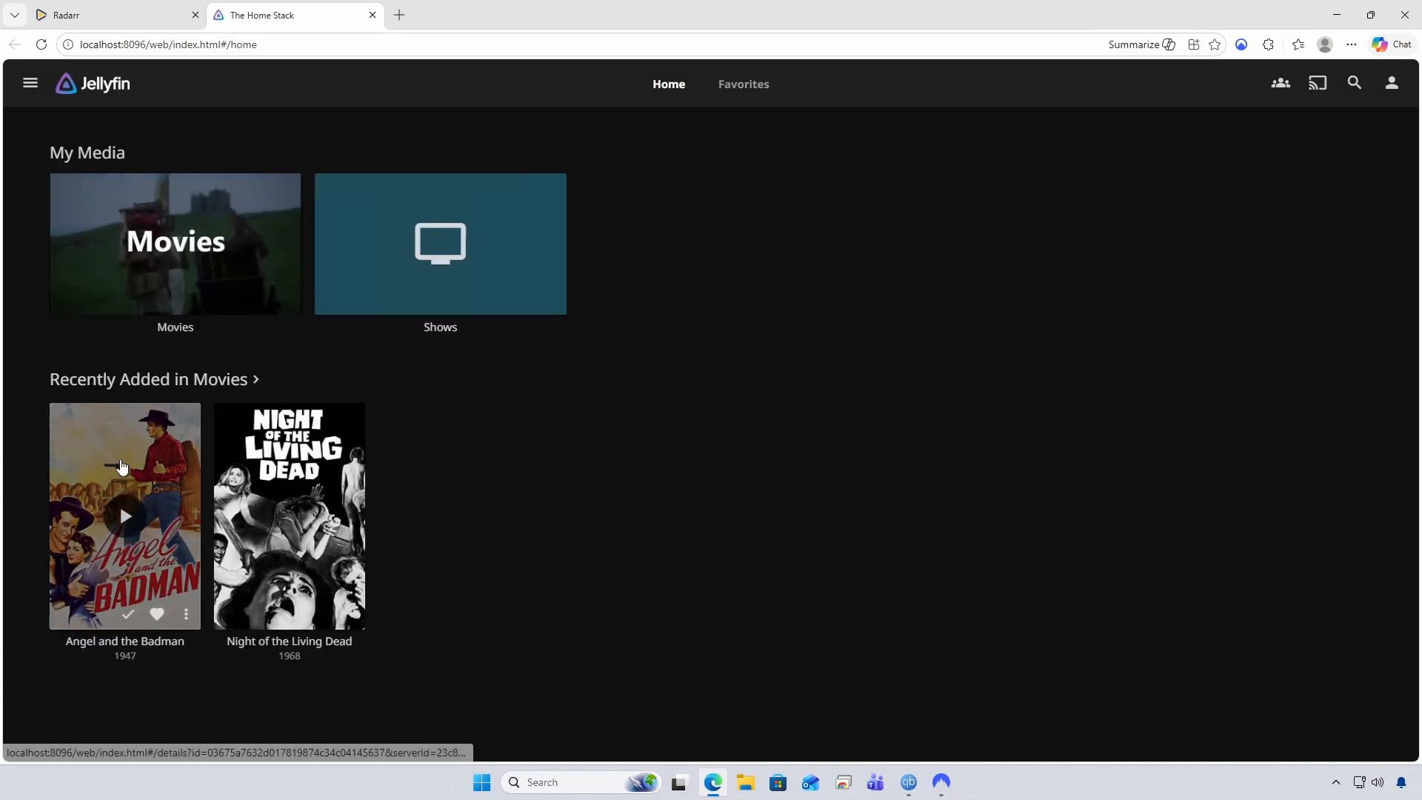
left_click(119, 504)
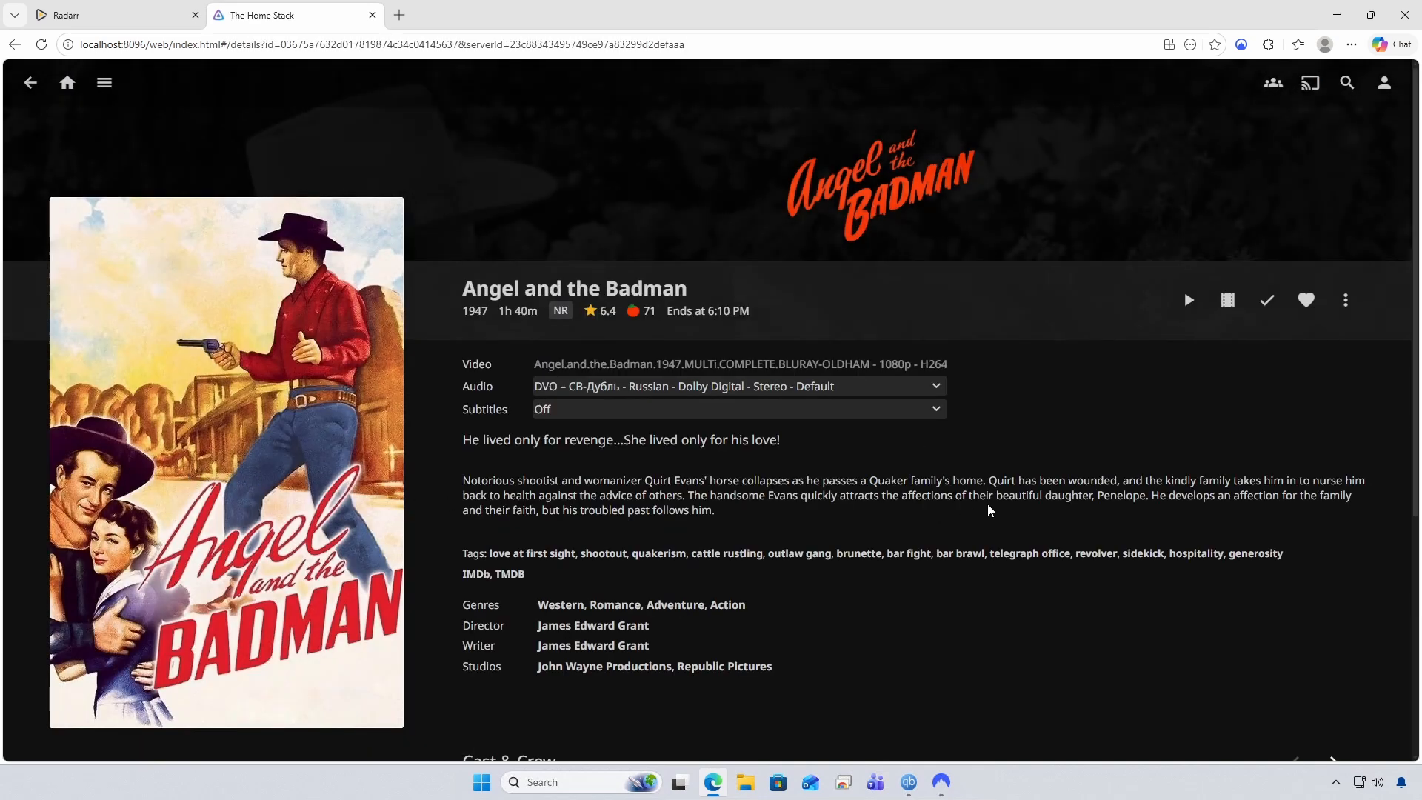
left_click(931, 412)
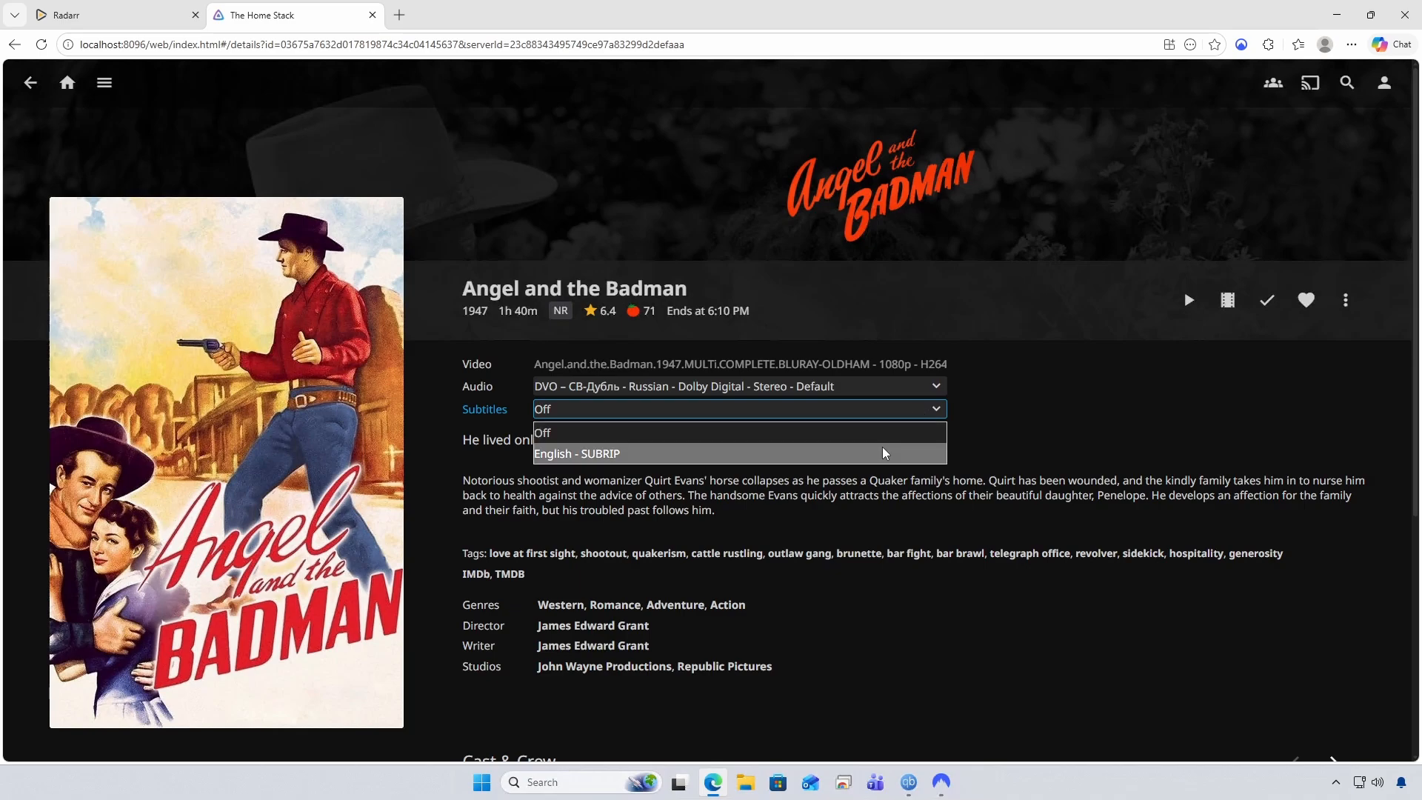
left_click(883, 454)
left_click(1186, 304)
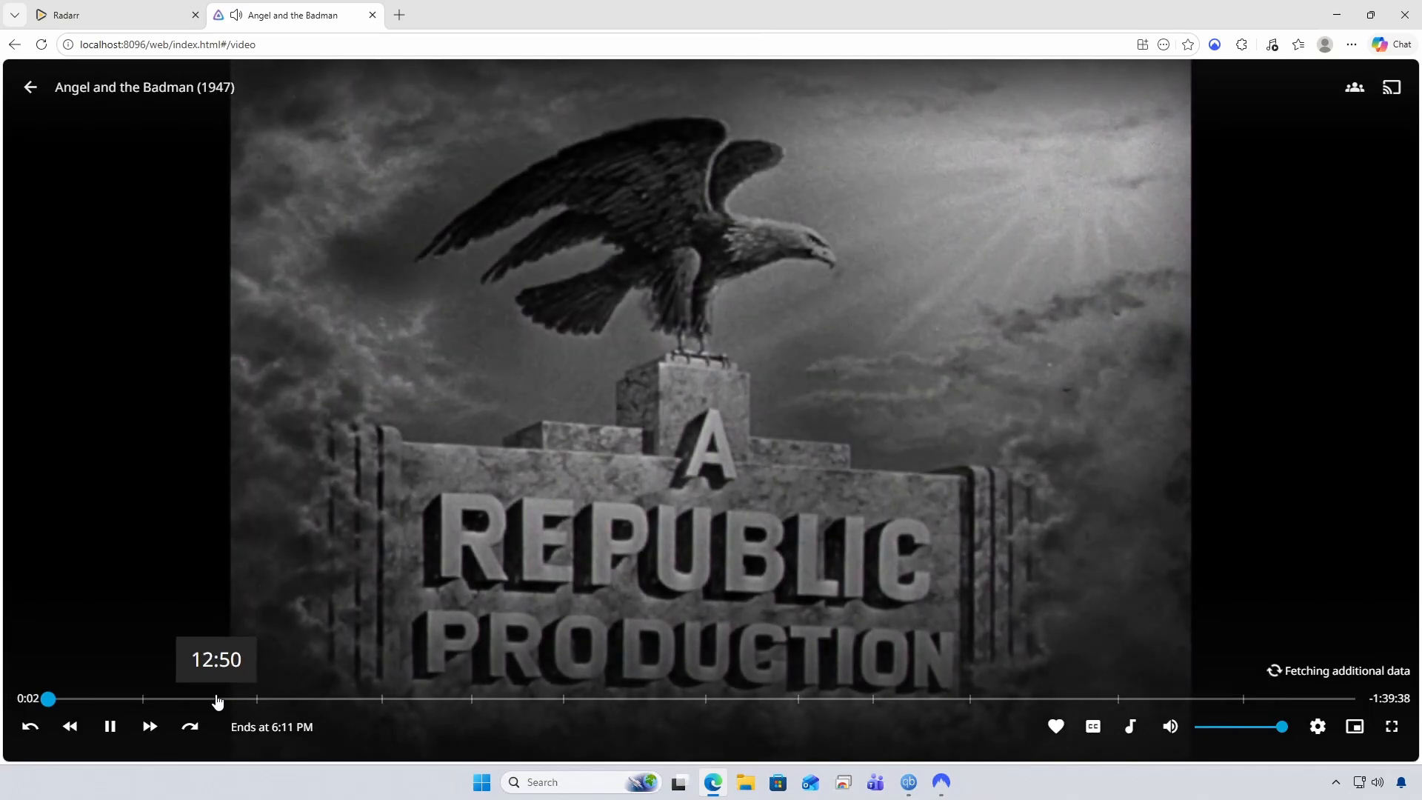
Skip ahead to about 12:50 and 40 minutes, return to Jellyfin Home, then Radarr
left_click(217, 699)
left_click(579, 698)
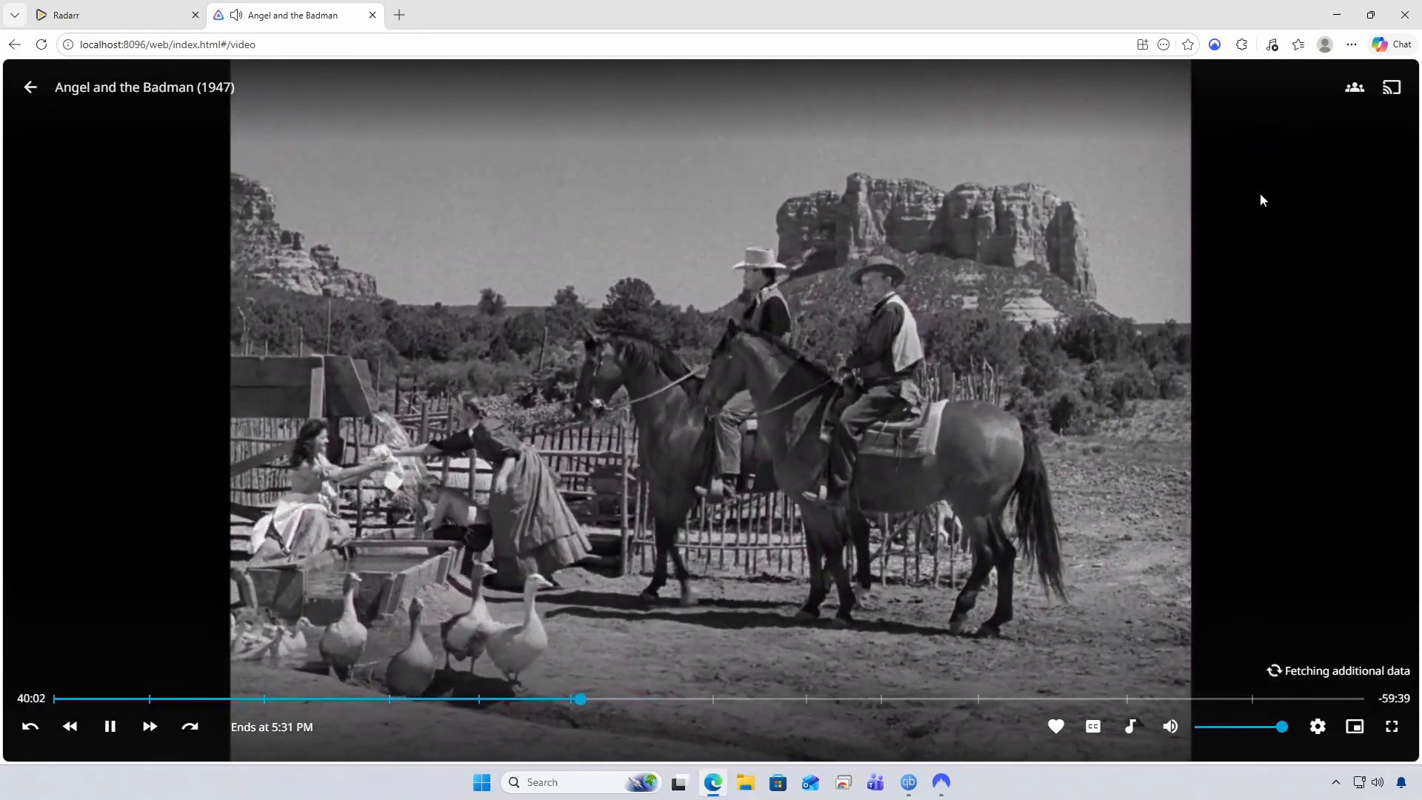
left_click(38, 89)
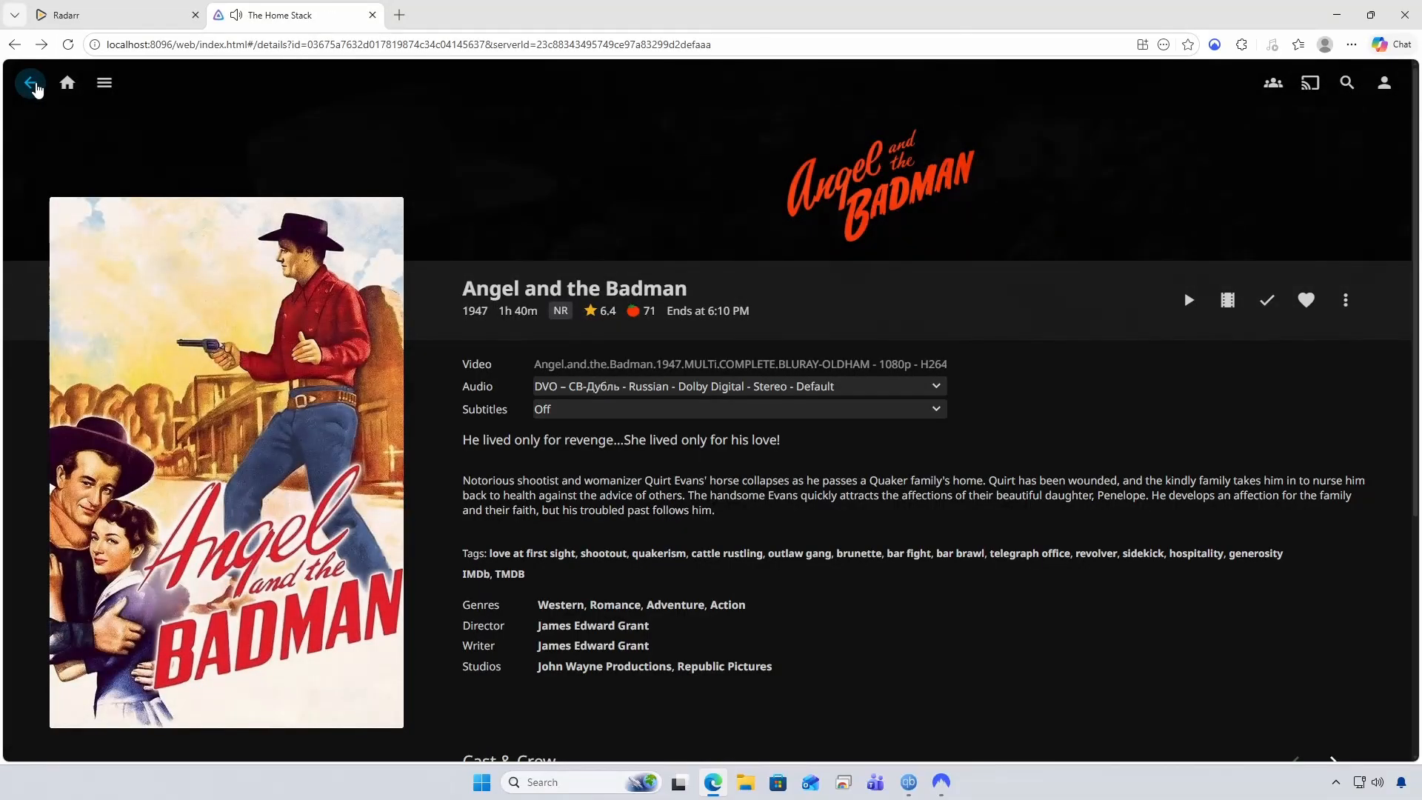
left_click(65, 88)
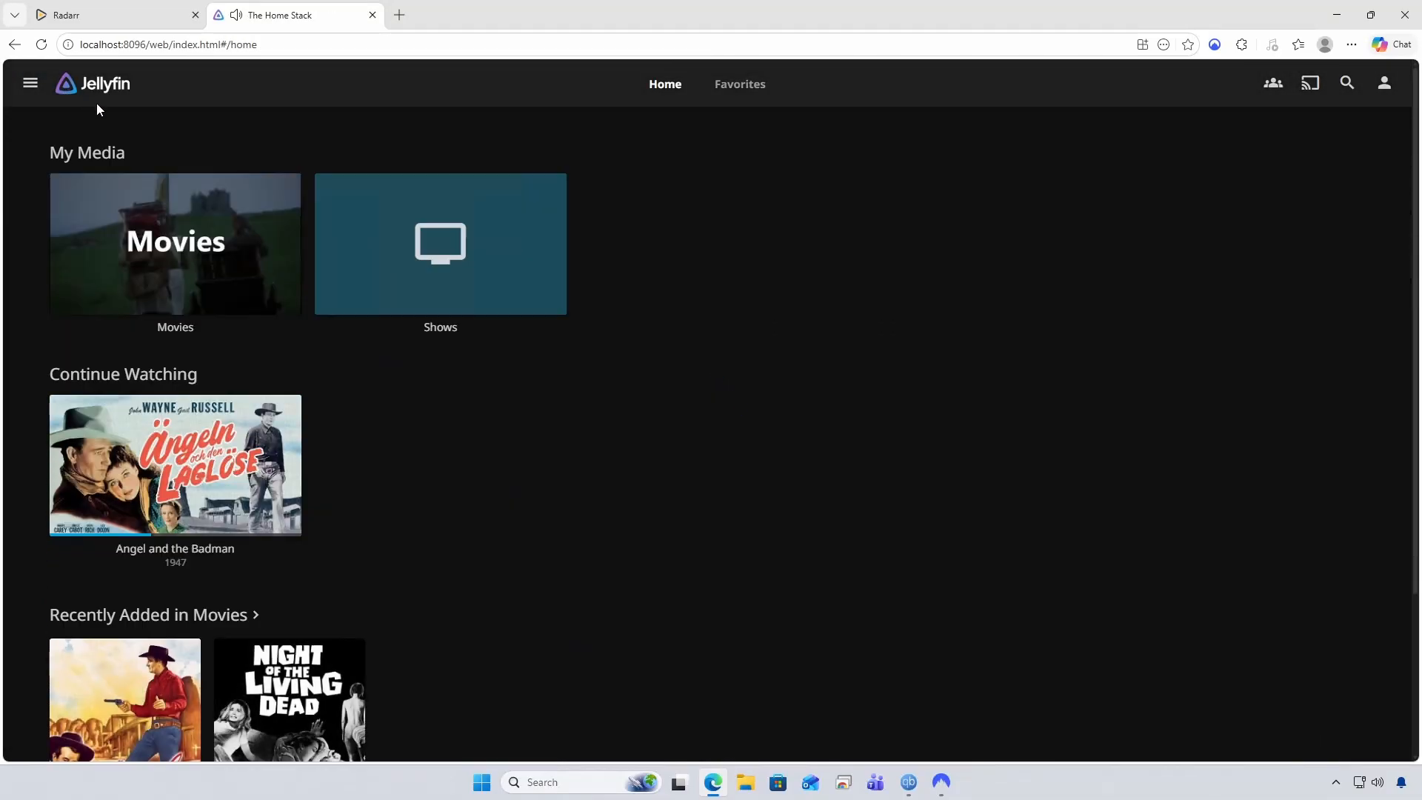
scroll(368, 421, "down", 2)
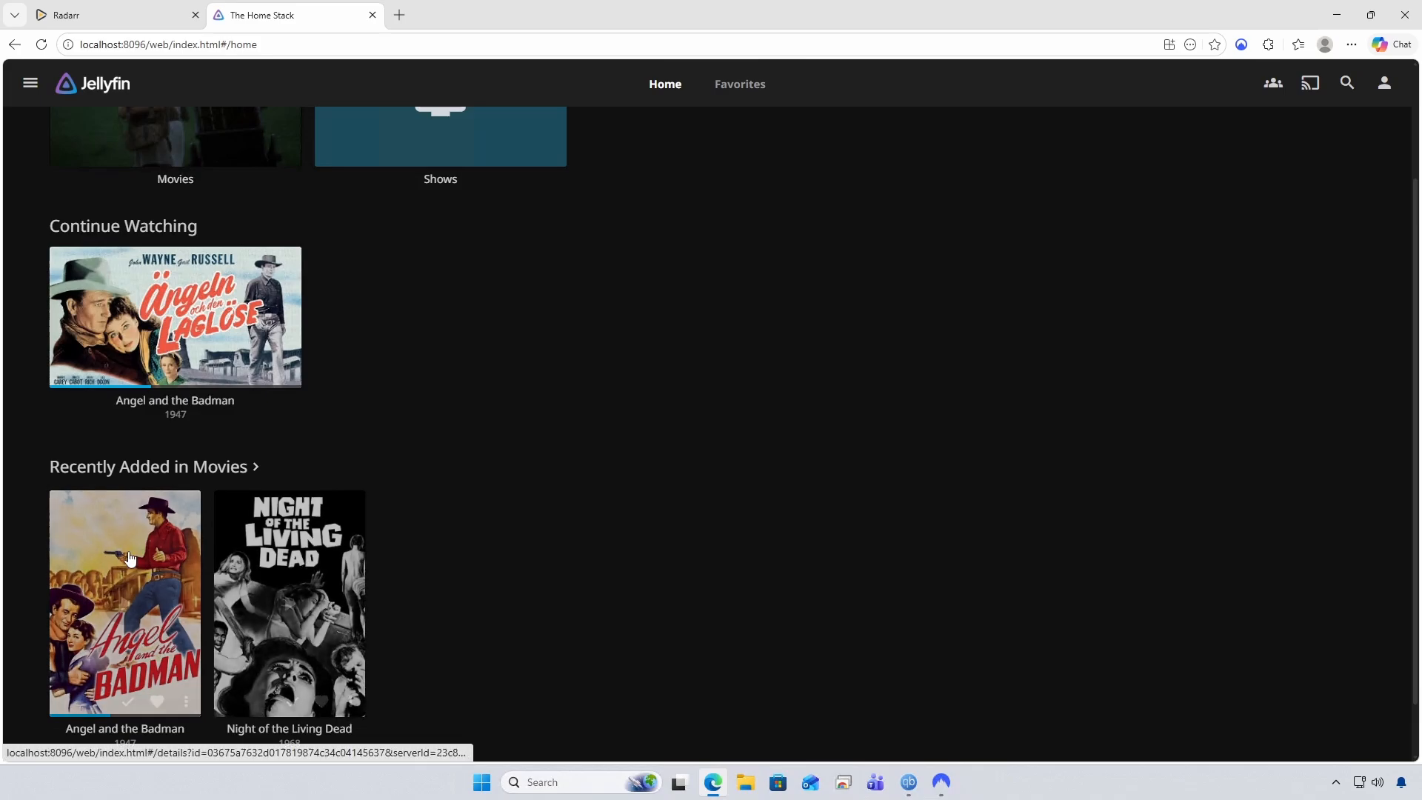
scroll(455, 448, "up", 2)
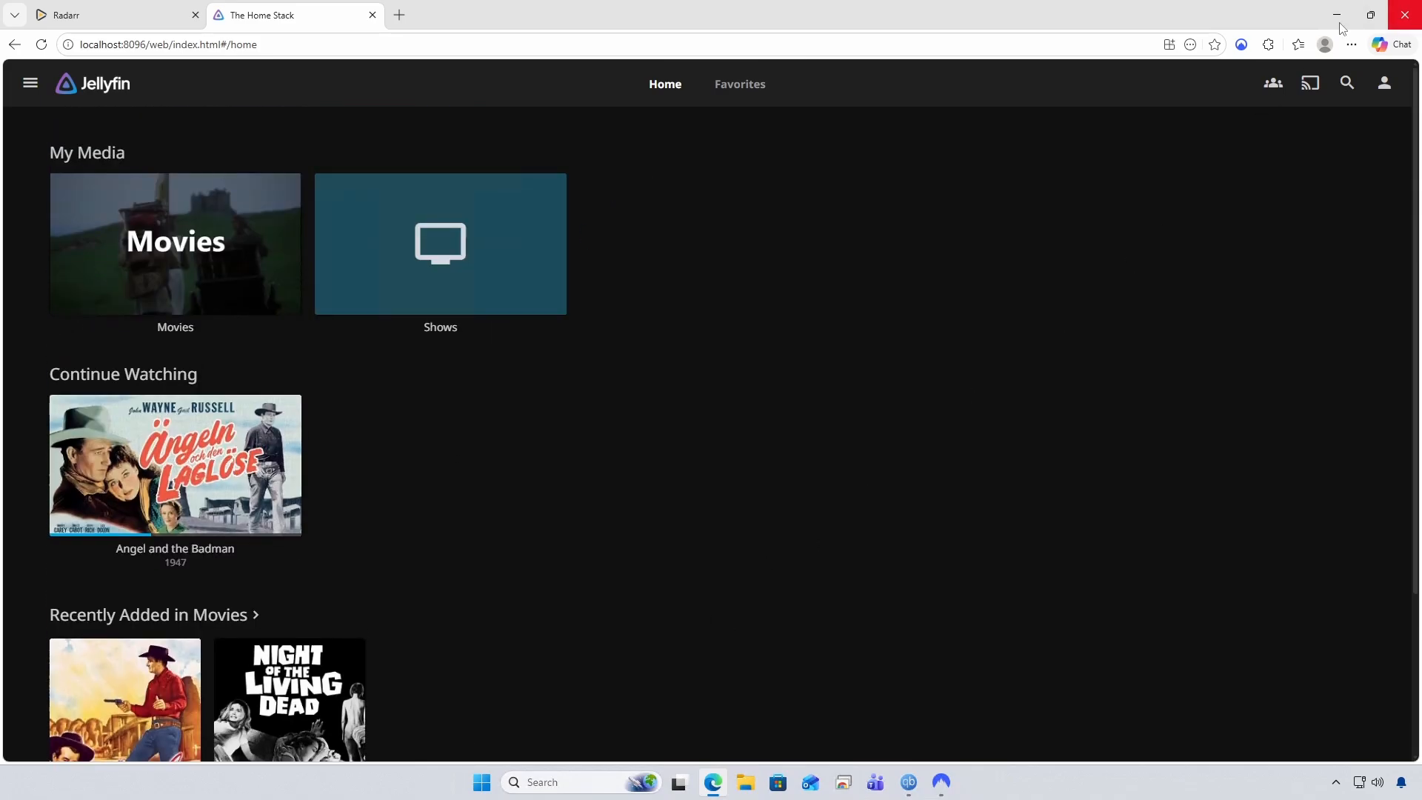
left_click(138, 21)
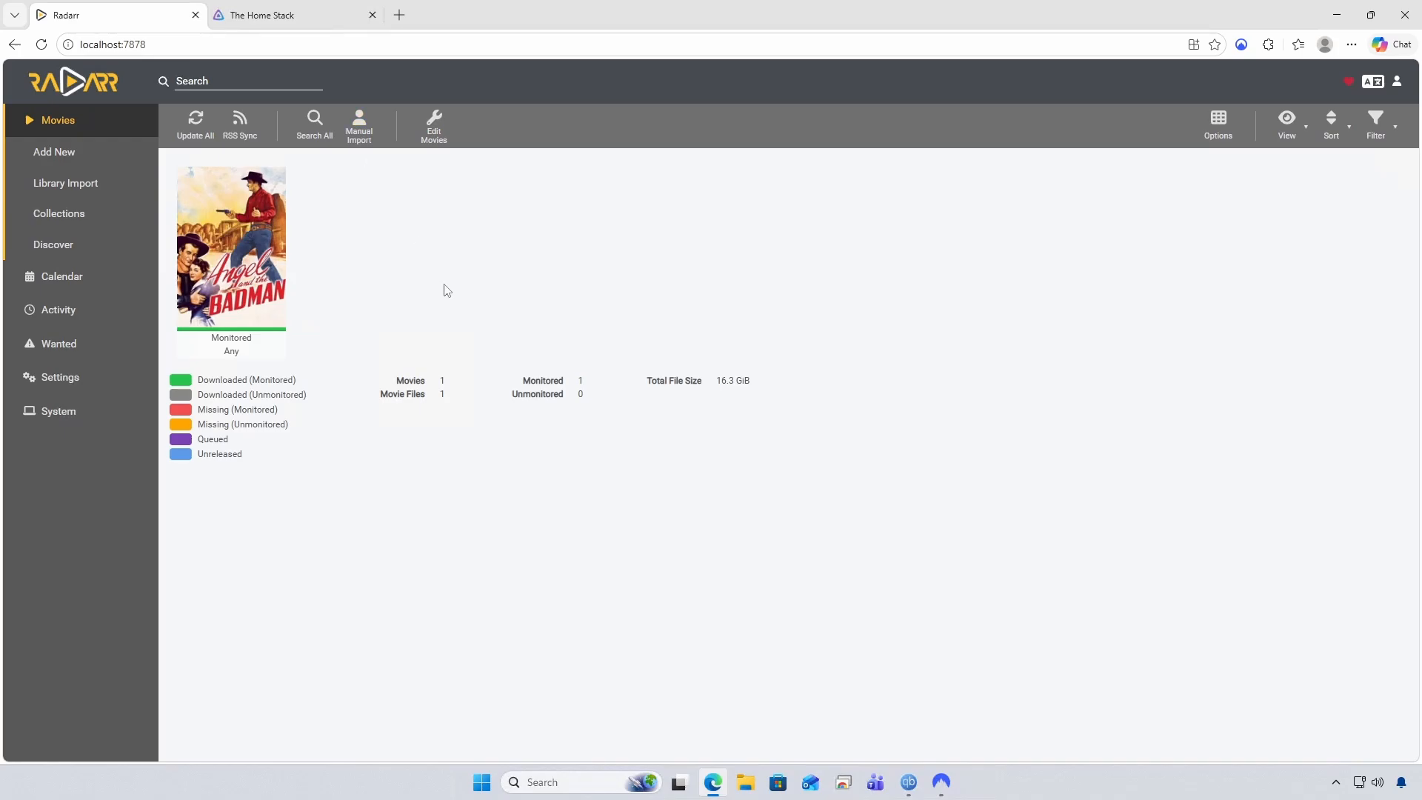
Launch the Services app from a Windows search for 'services' and scroll to the Radarr entry
left_click(543, 782)
type("services")
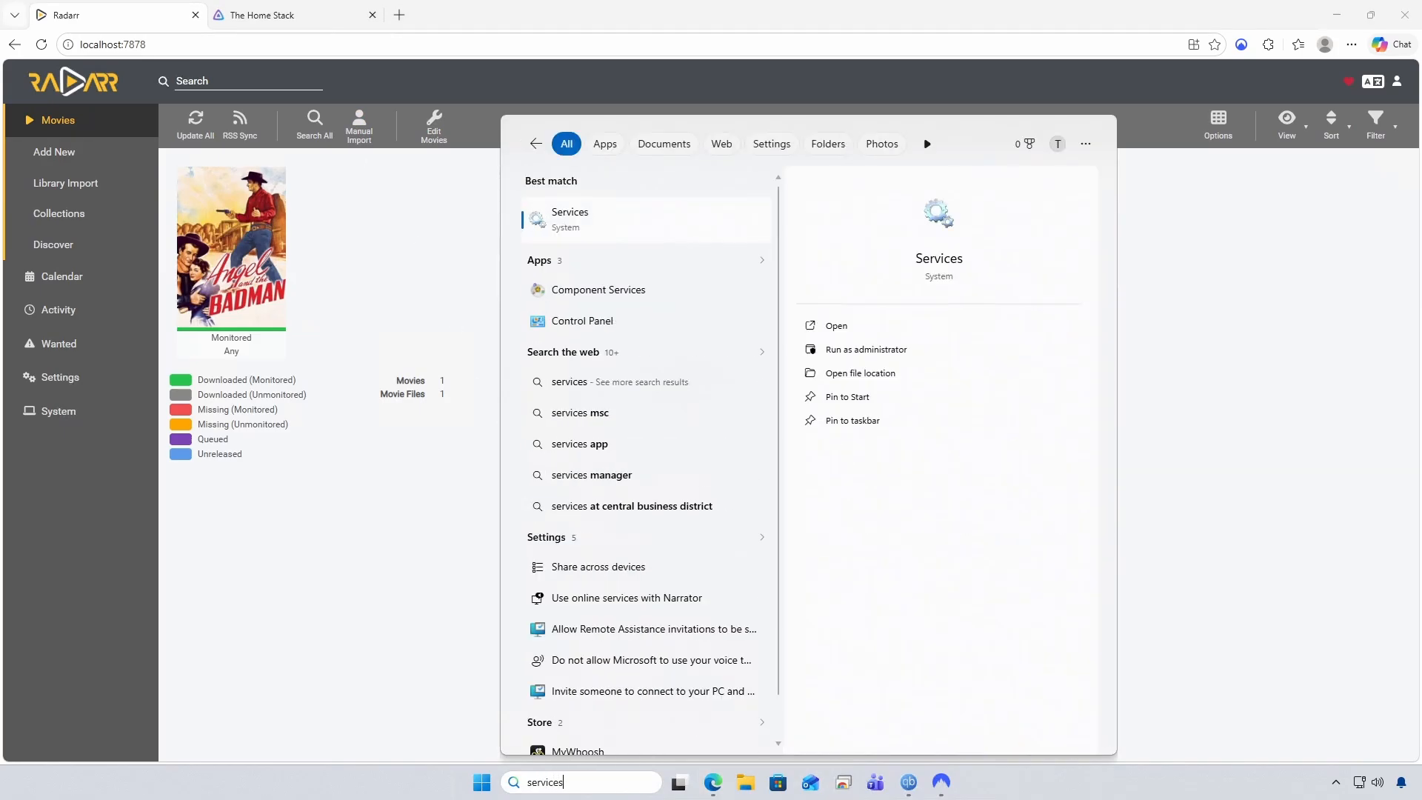
key("Return")
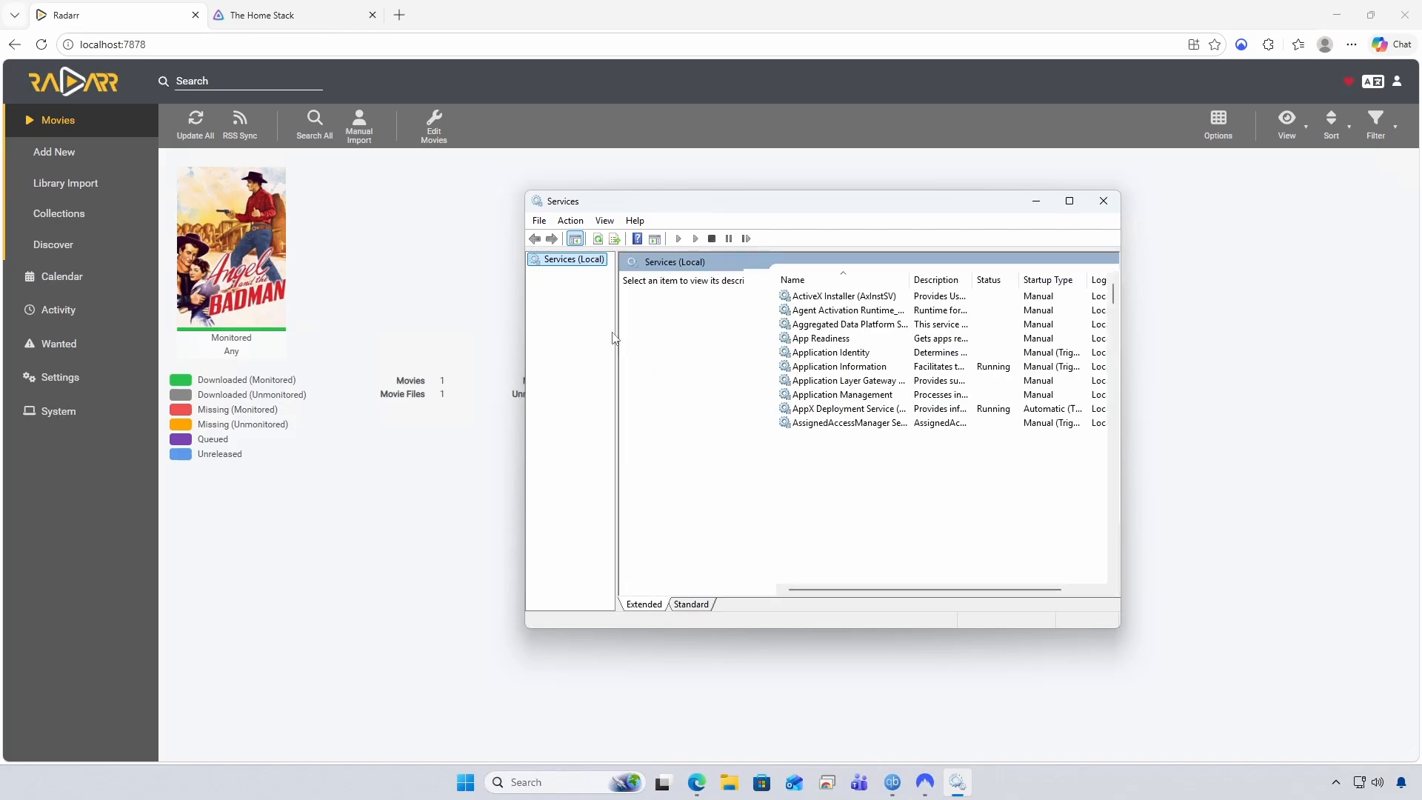
left_click_drag(617, 328, 649, 328)
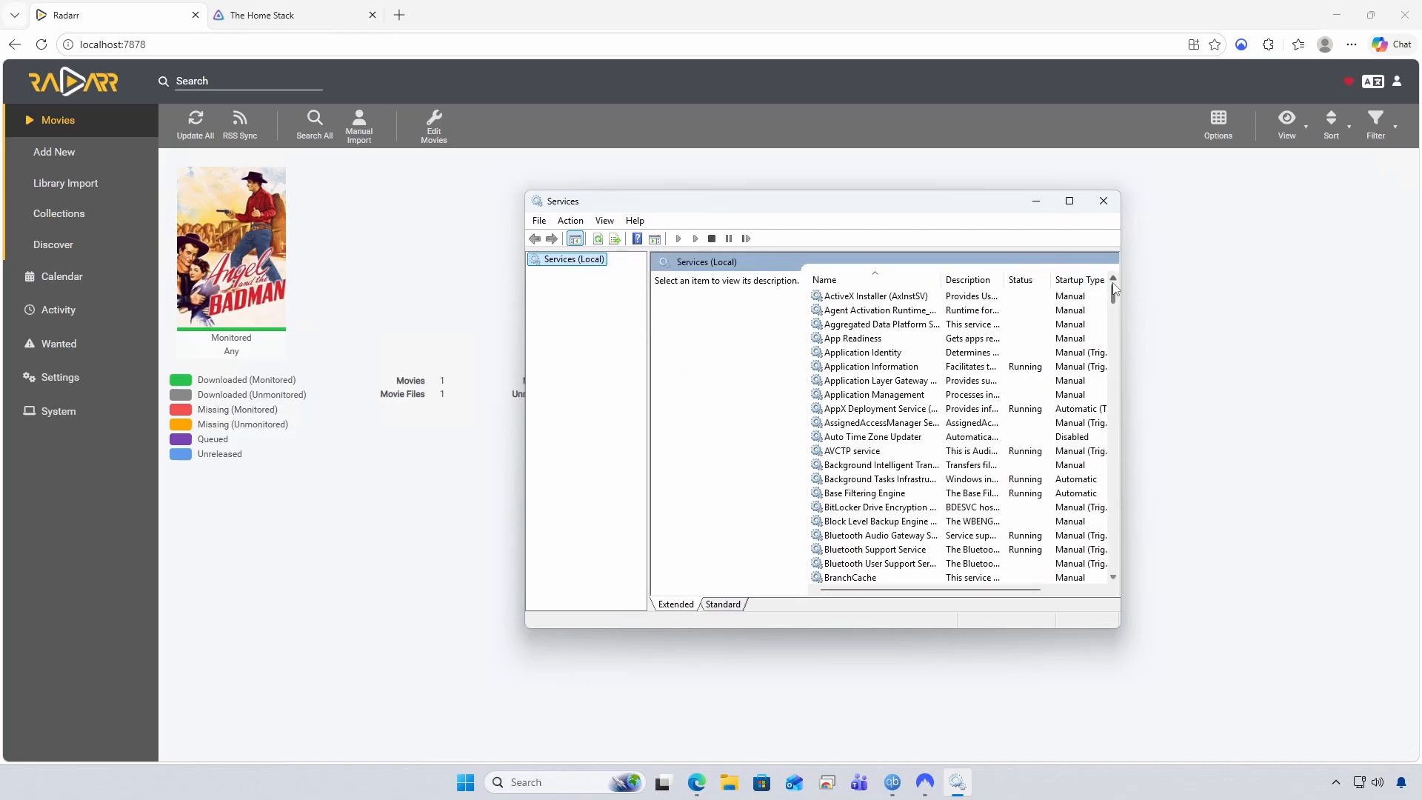
scroll(1100, 408, "down", 20)
scroll(1101, 407, "down", 15)
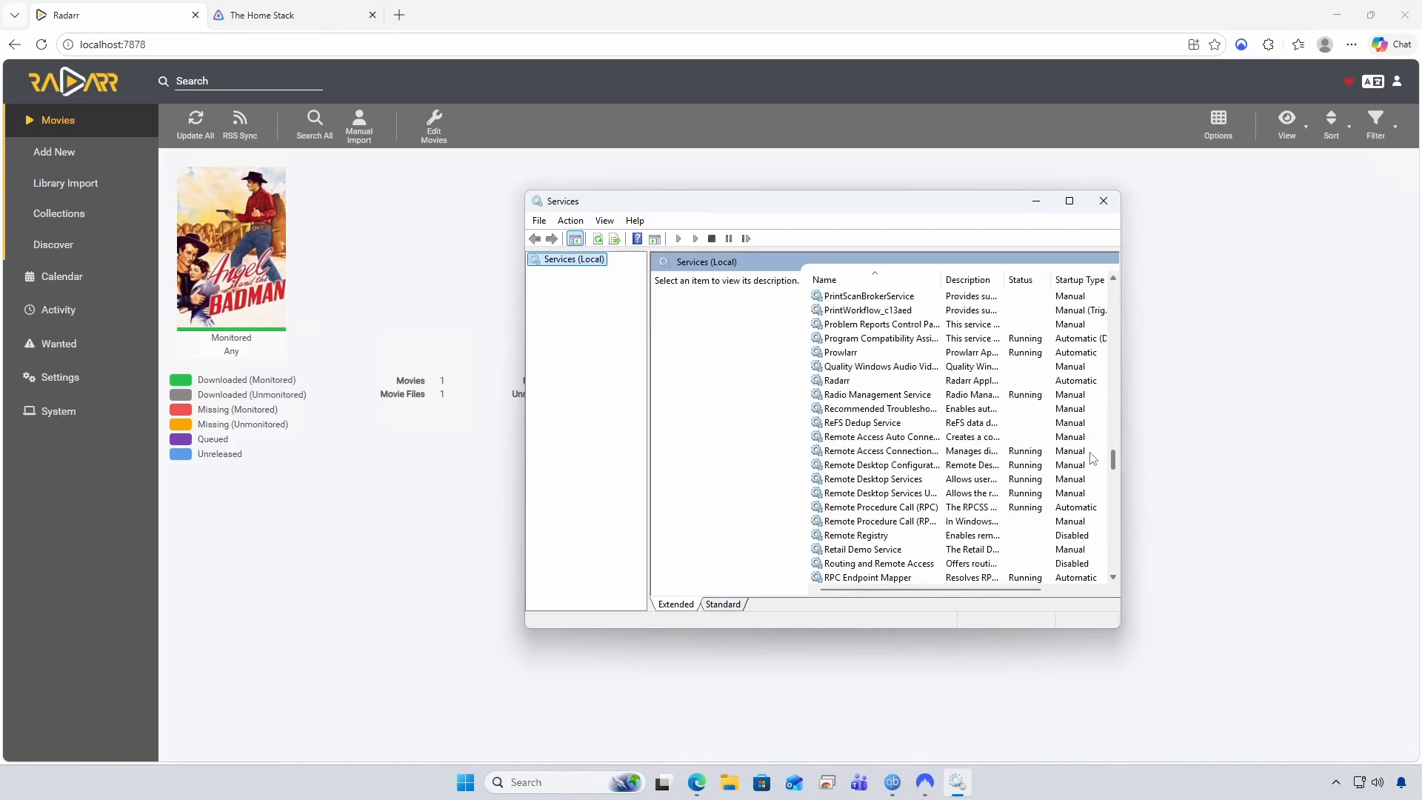
Select the Radarr service and view its action menu, then dismiss it without choosing anything
left_click(883, 382)
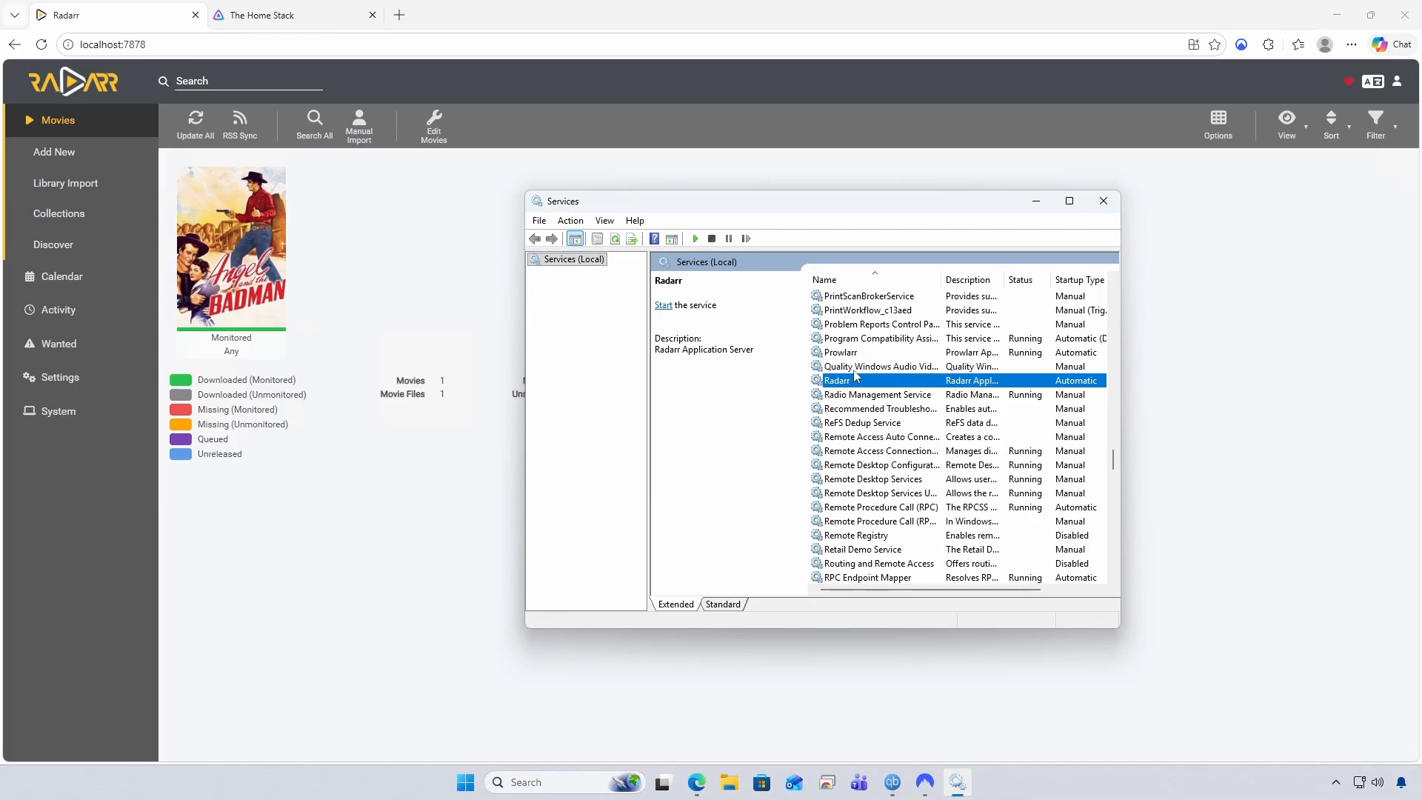
right_click(860, 383)
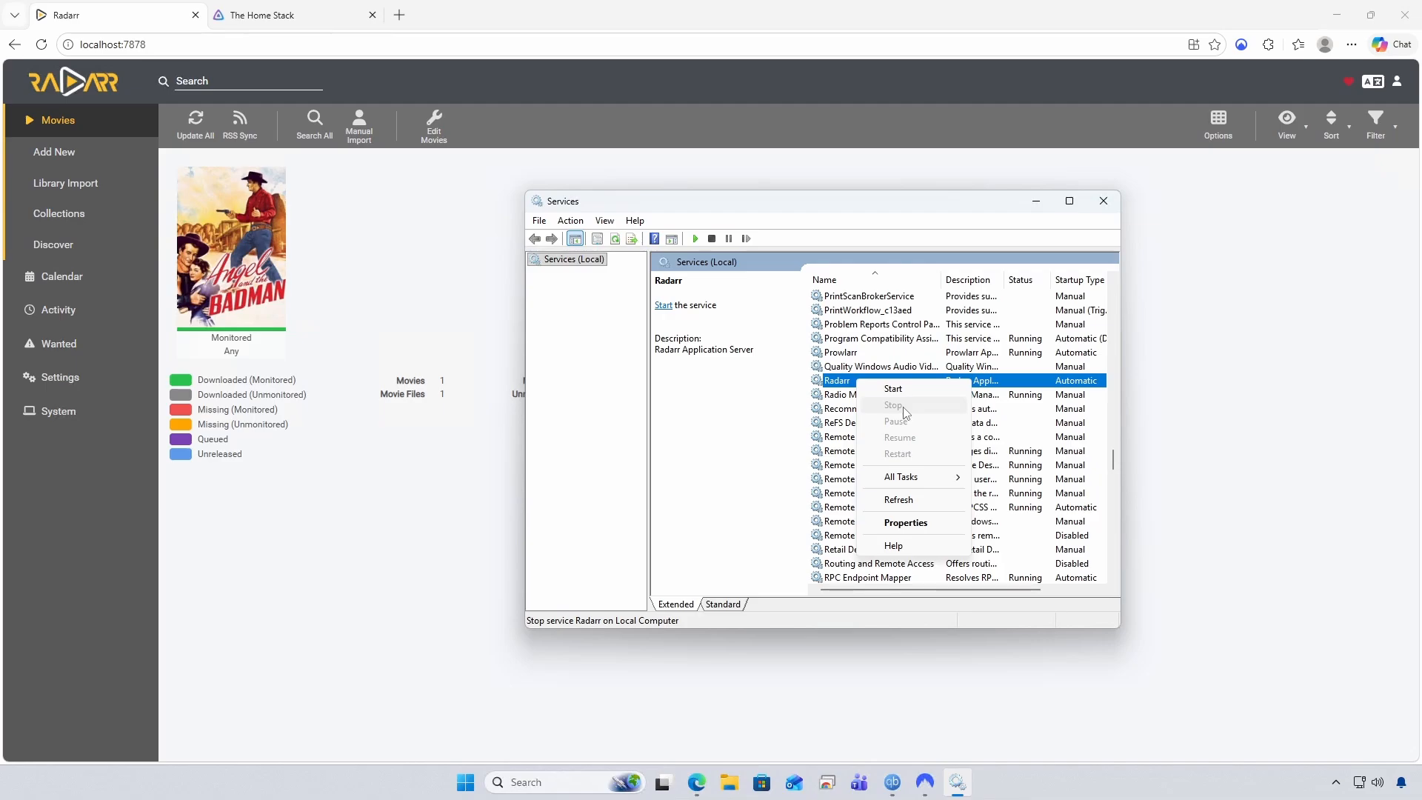
left_click(916, 214)
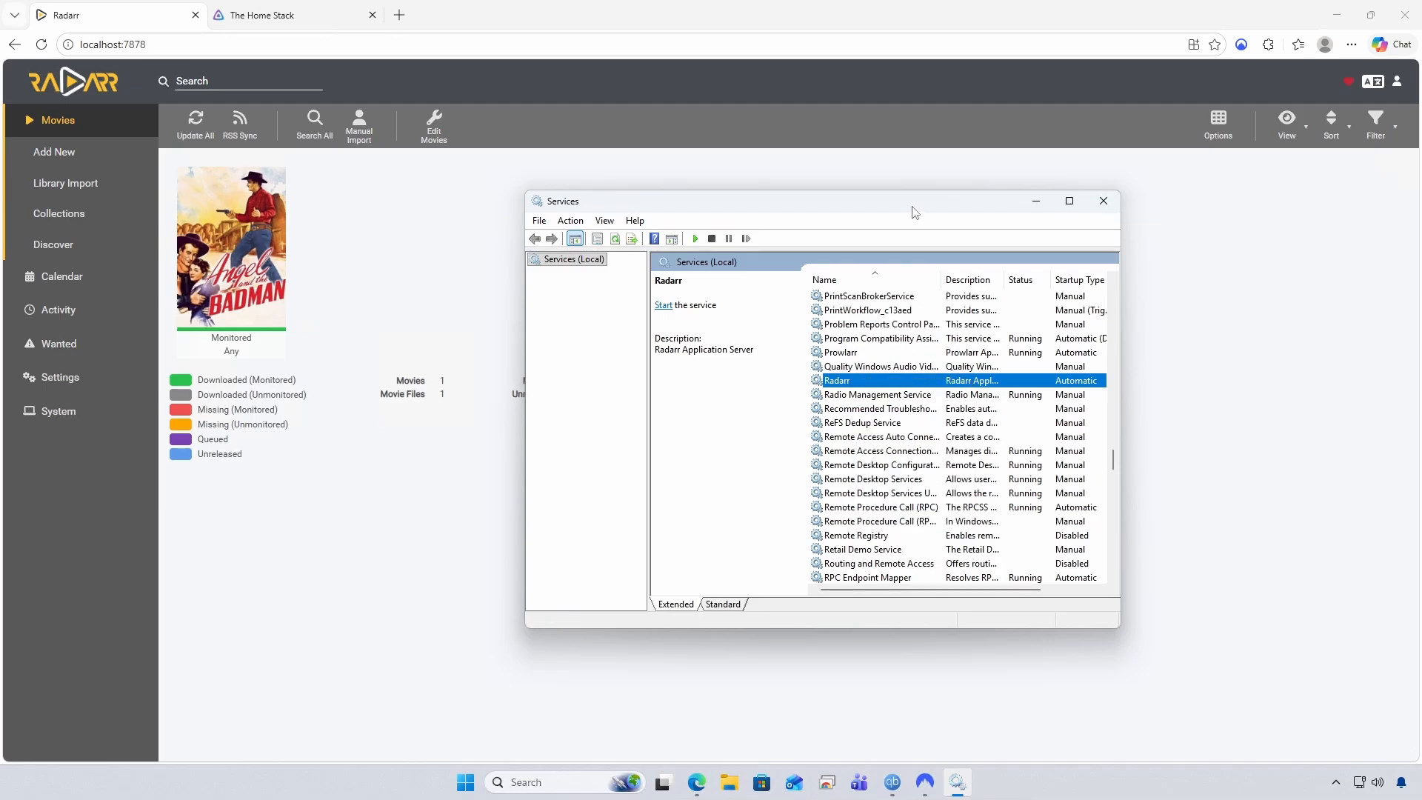